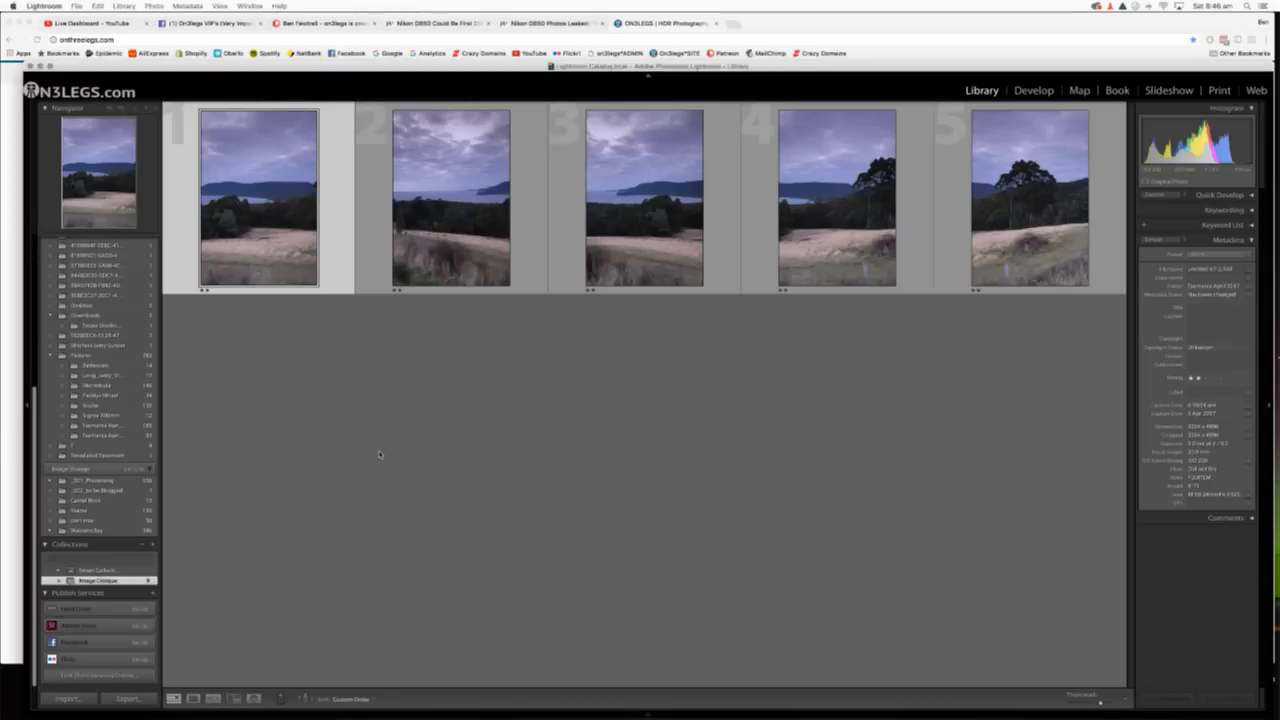
Move the first landscape photo to third place so the five shots follow the scene, and clear the selection.
drag(250, 244, 725, 250)
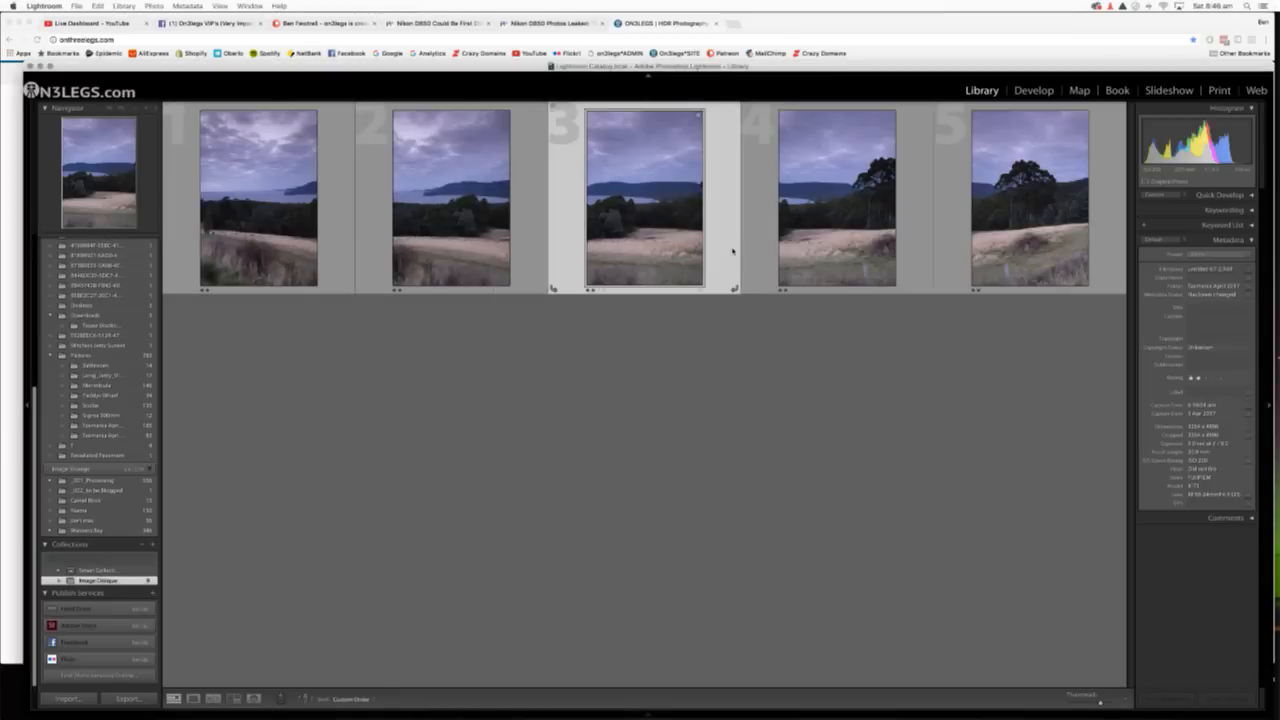
click(650, 360)
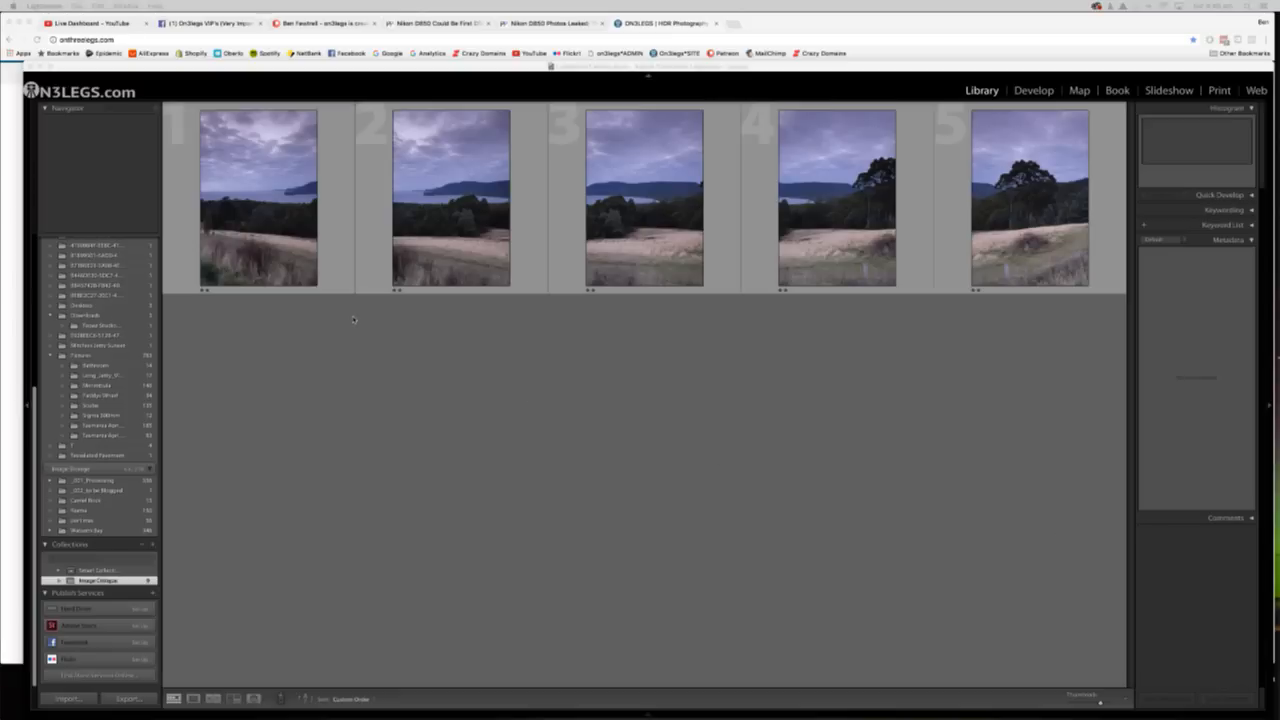
Reposition and enlarge the Lightroom window so it fills the whole screen.
click(267, 260)
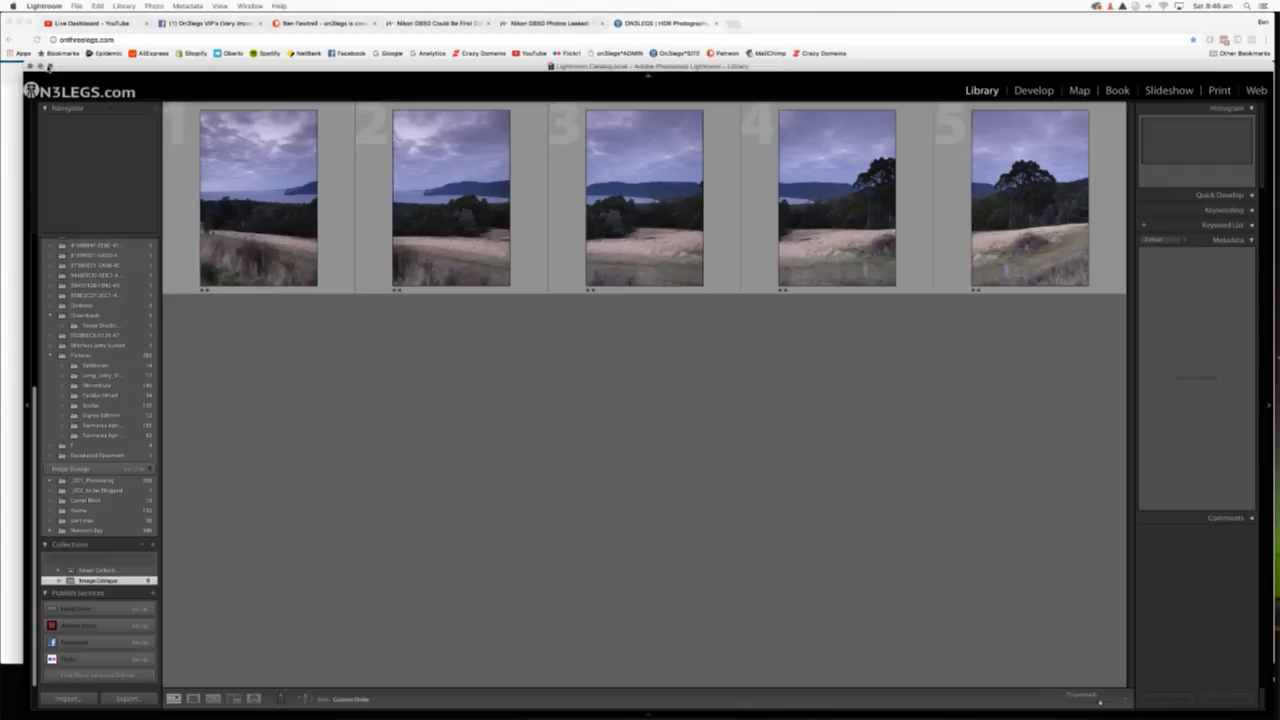
click(49, 66)
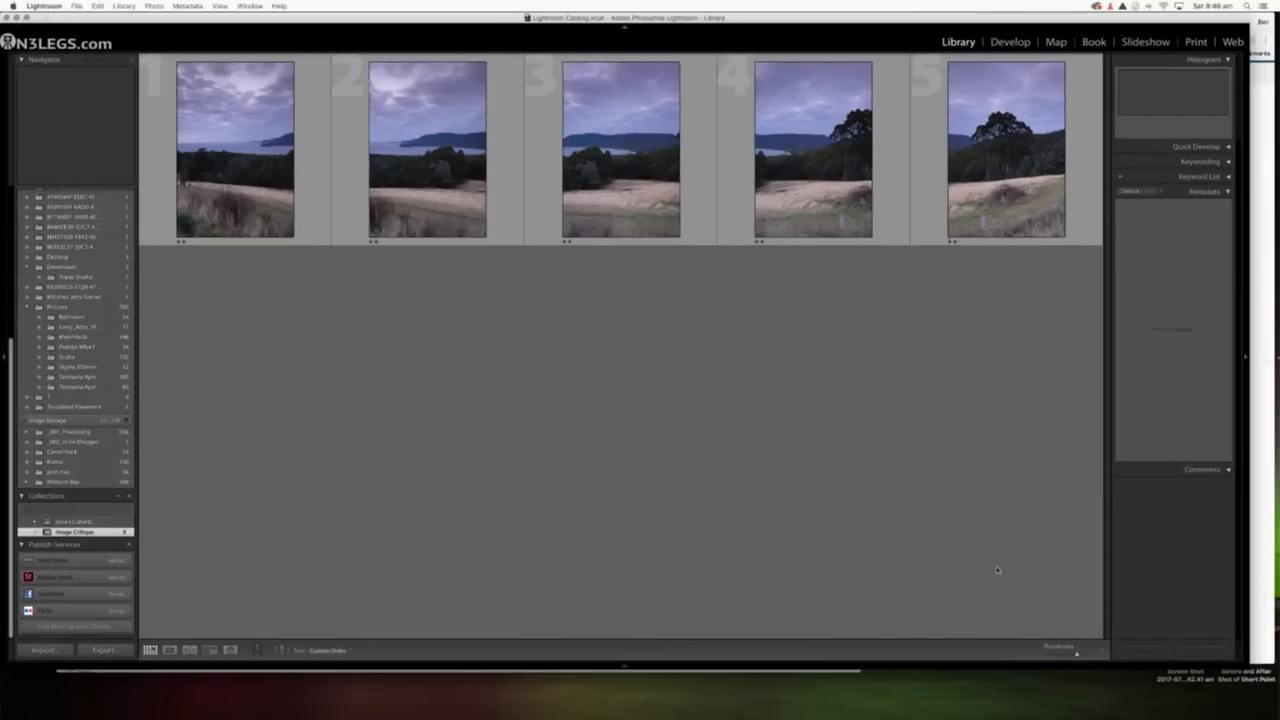
mouse_move(1242, 665)
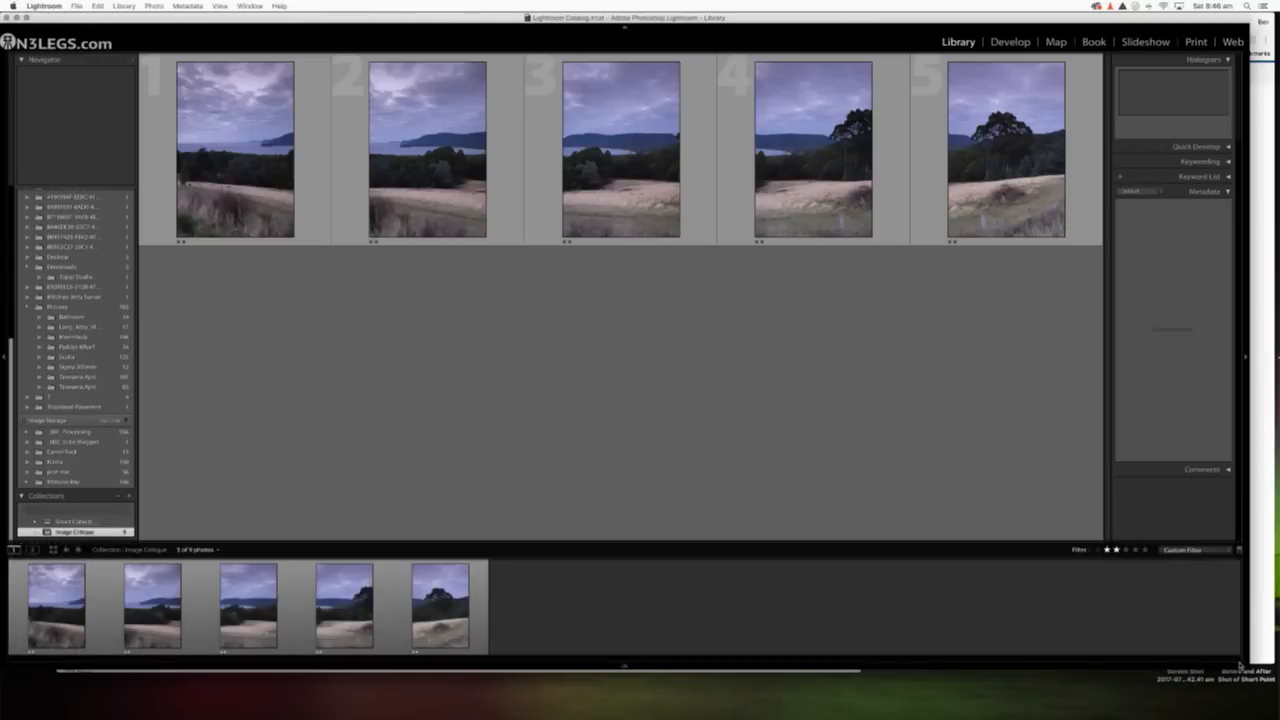
drag(1246, 662, 1279, 719)
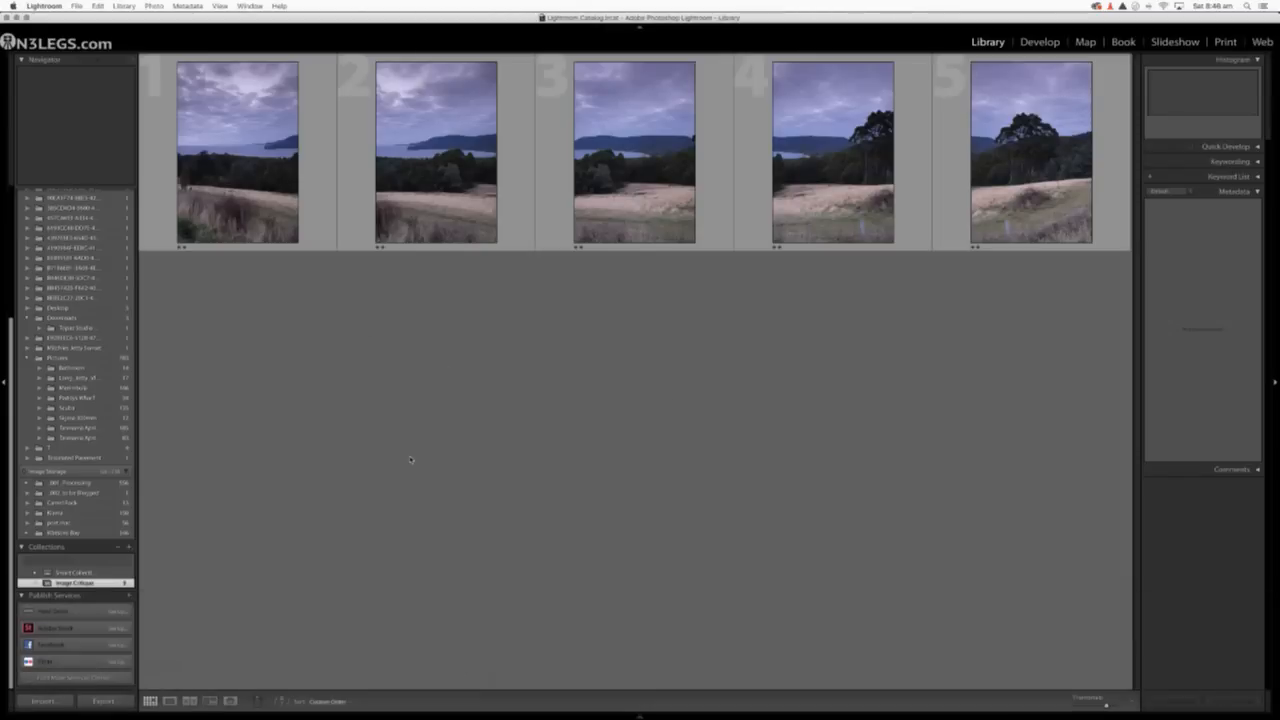
Select all five landscape photos and start a Panorama photo merge with them.
click(315, 225)
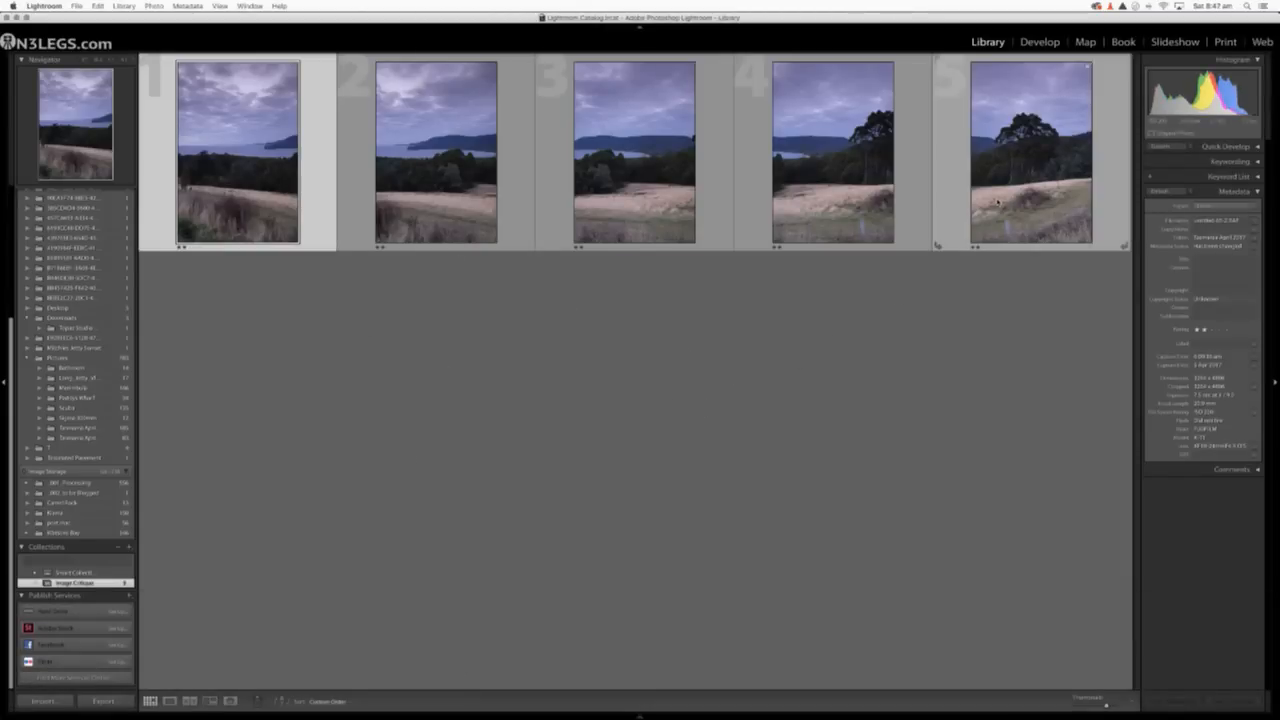
key(super+a)
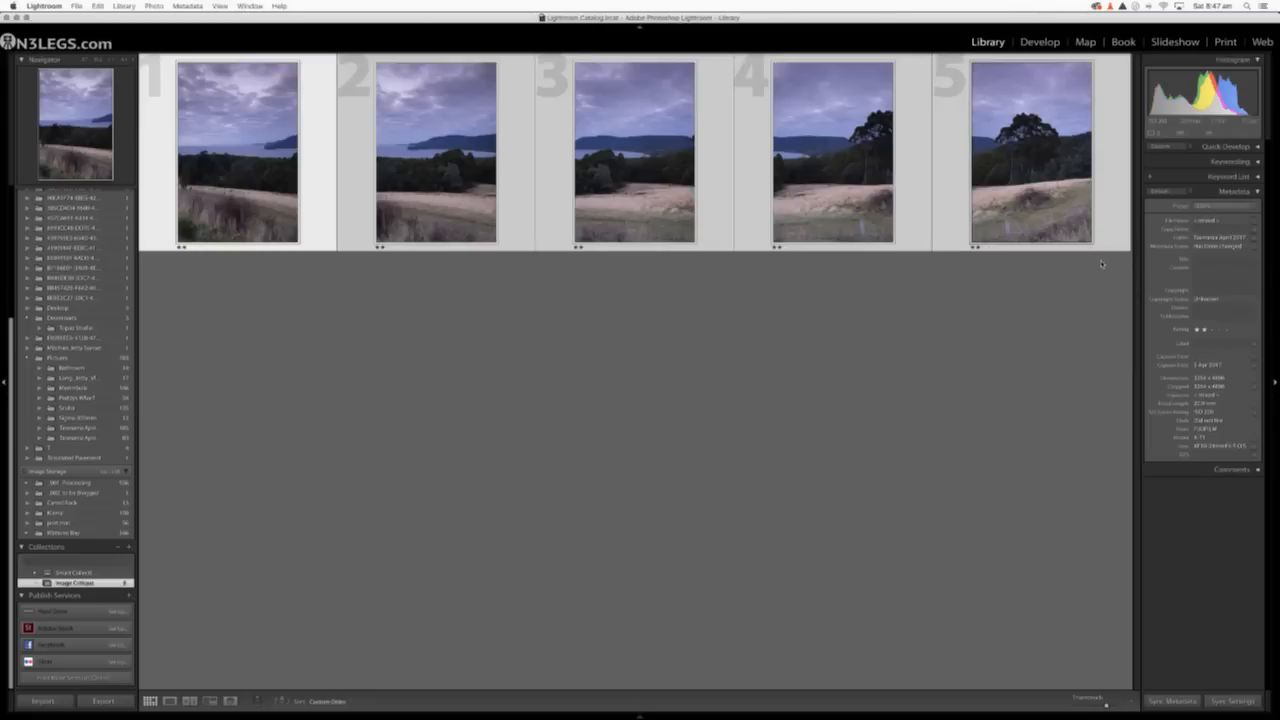
right_click(647, 176)
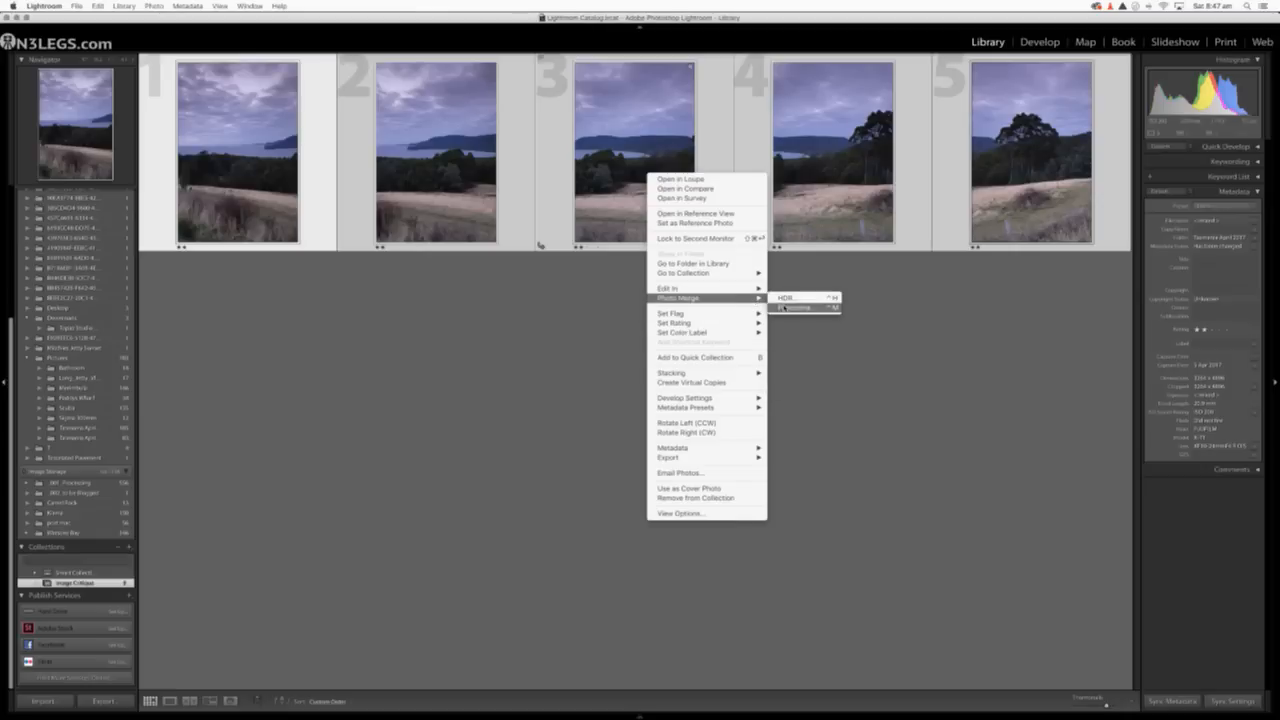
click(786, 310)
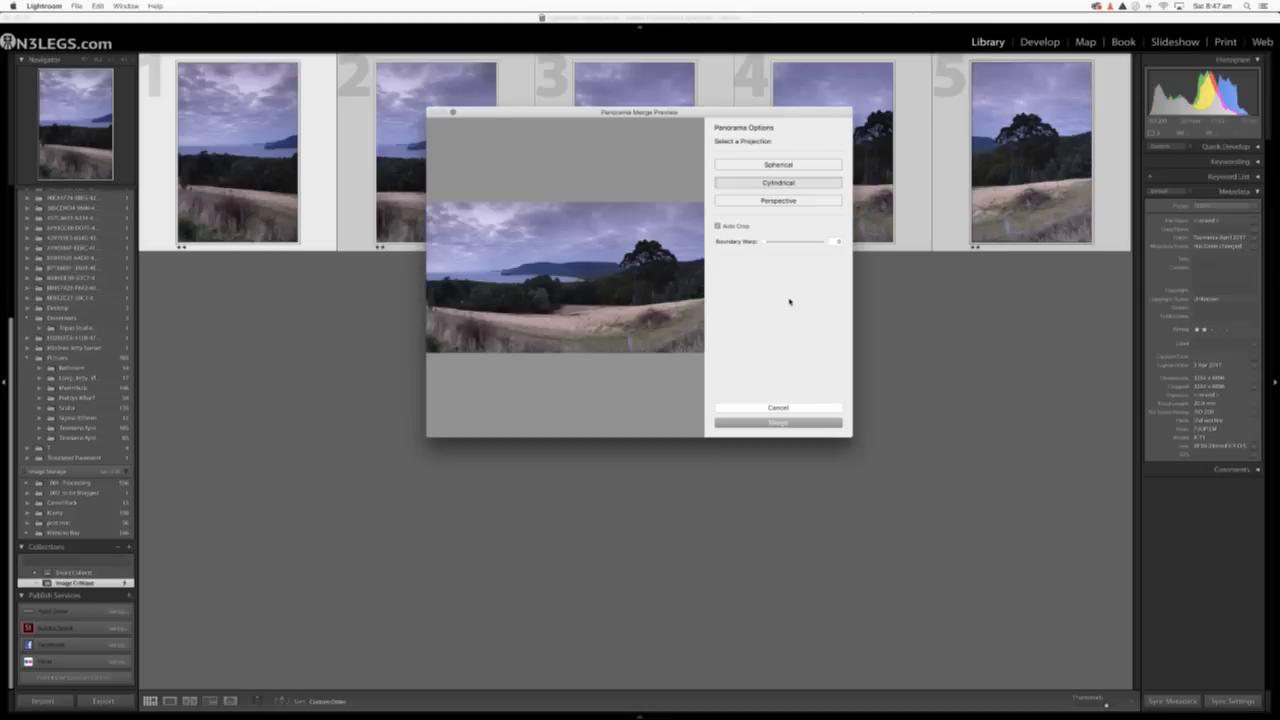
Compare the Spherical, Cylindrical and Perspective projections in the panorama merge preview.
click(769, 165)
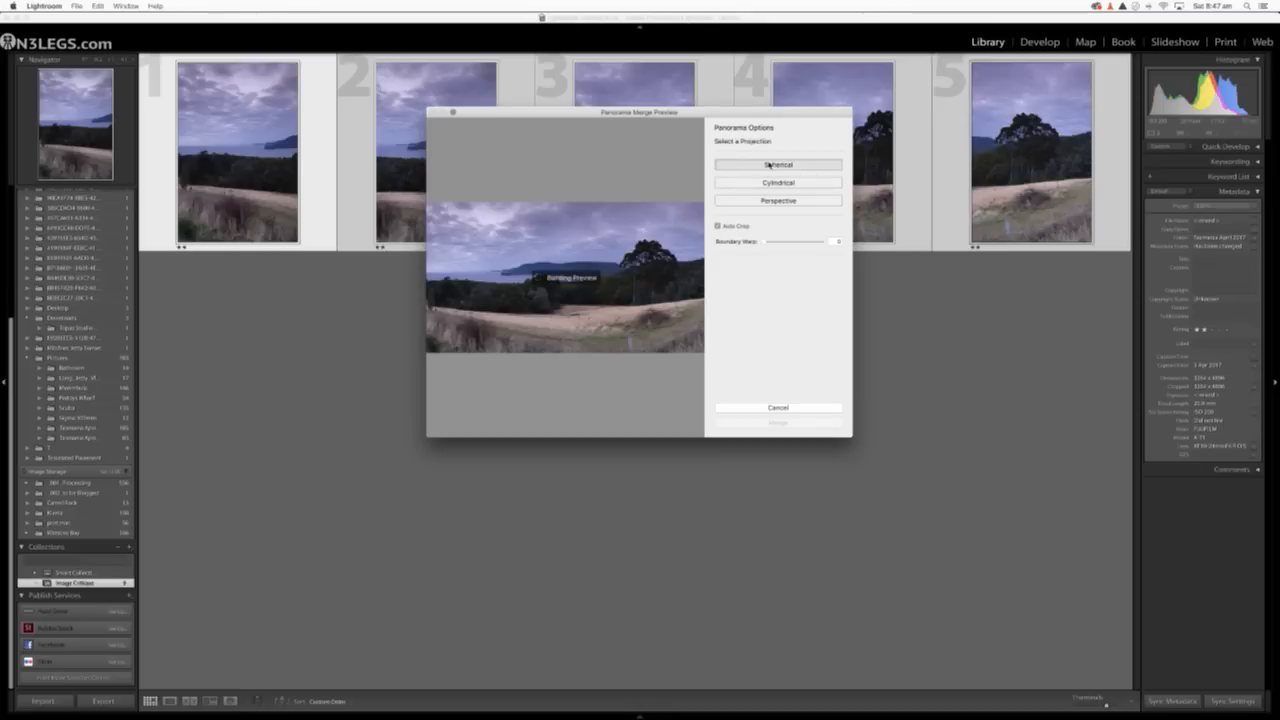
click(775, 184)
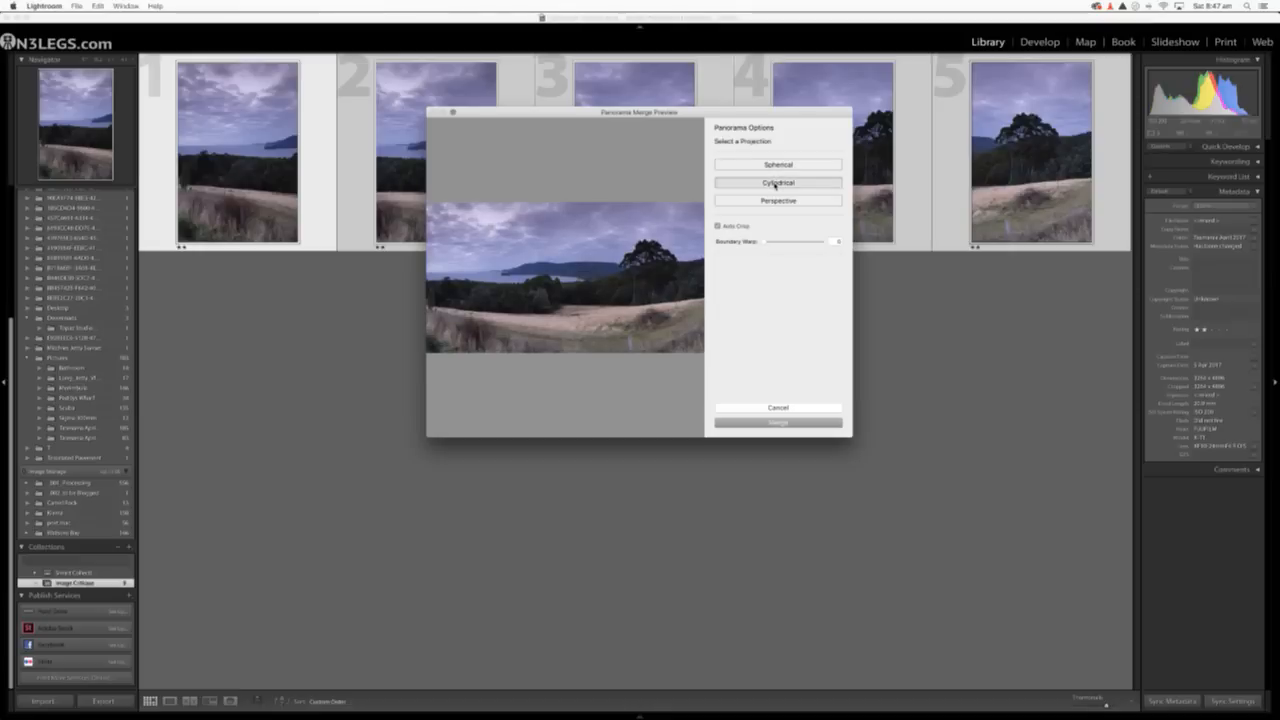
click(778, 201)
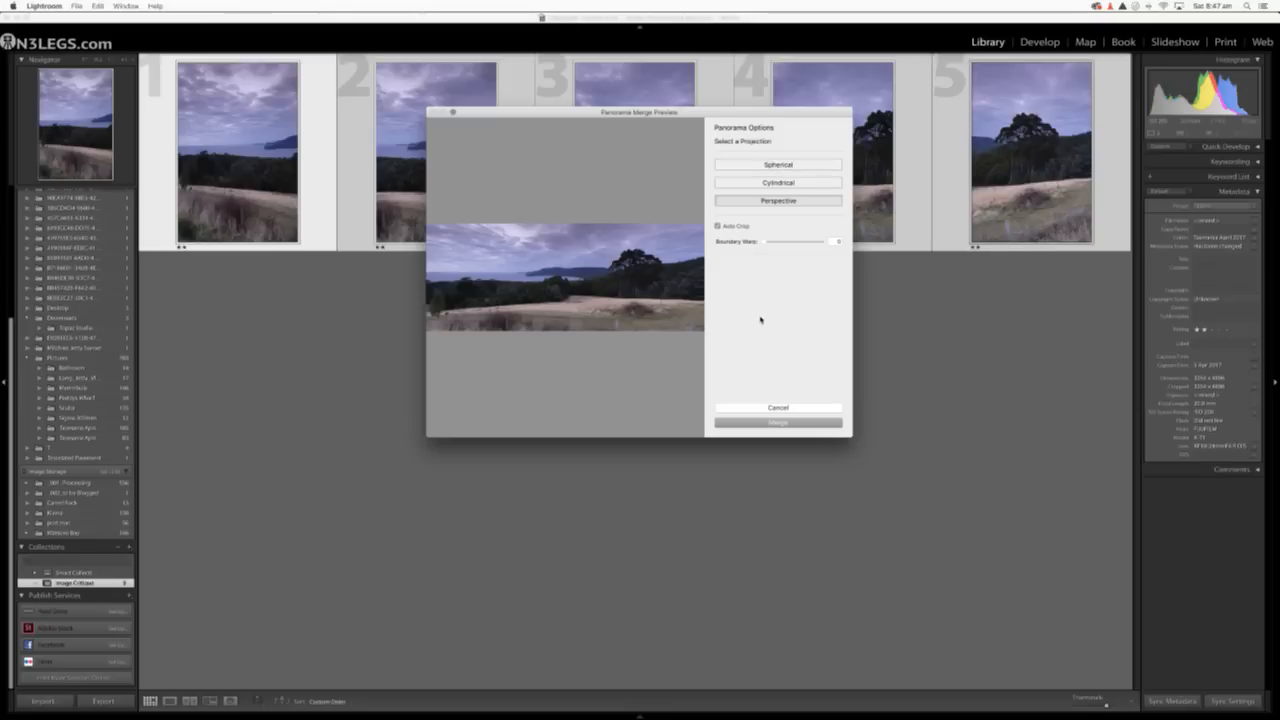
click(766, 184)
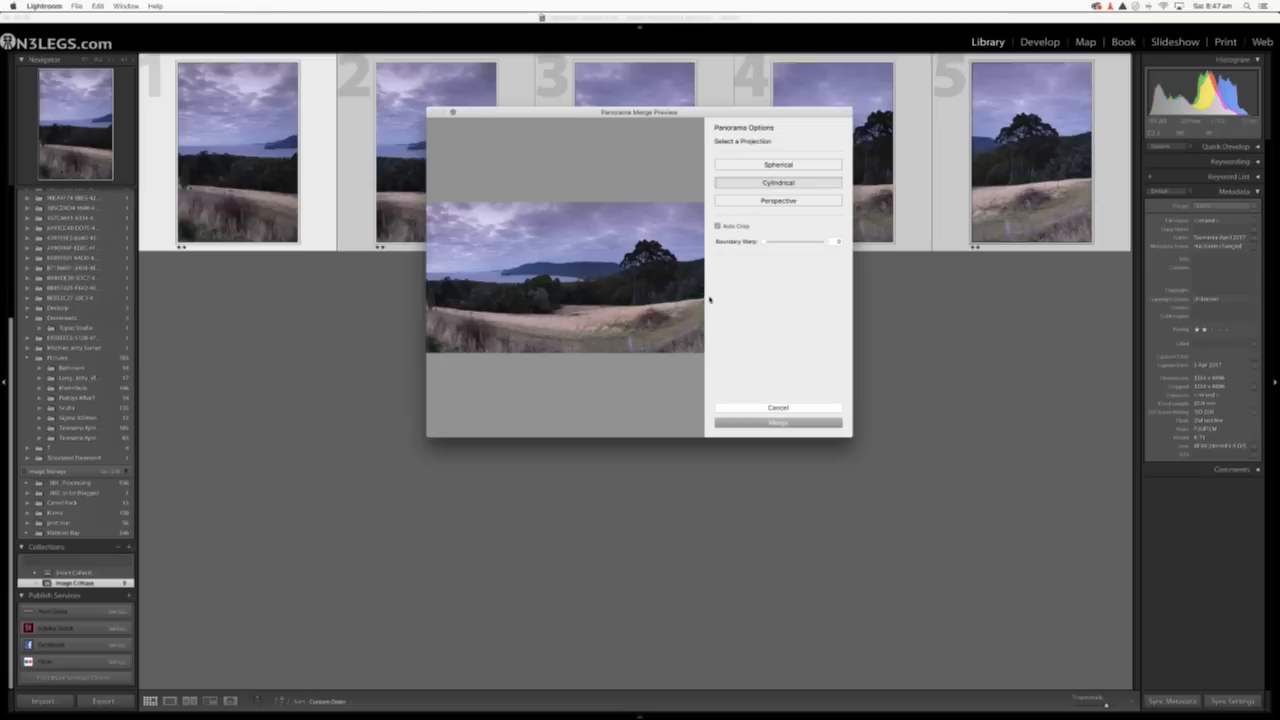
click(770, 165)
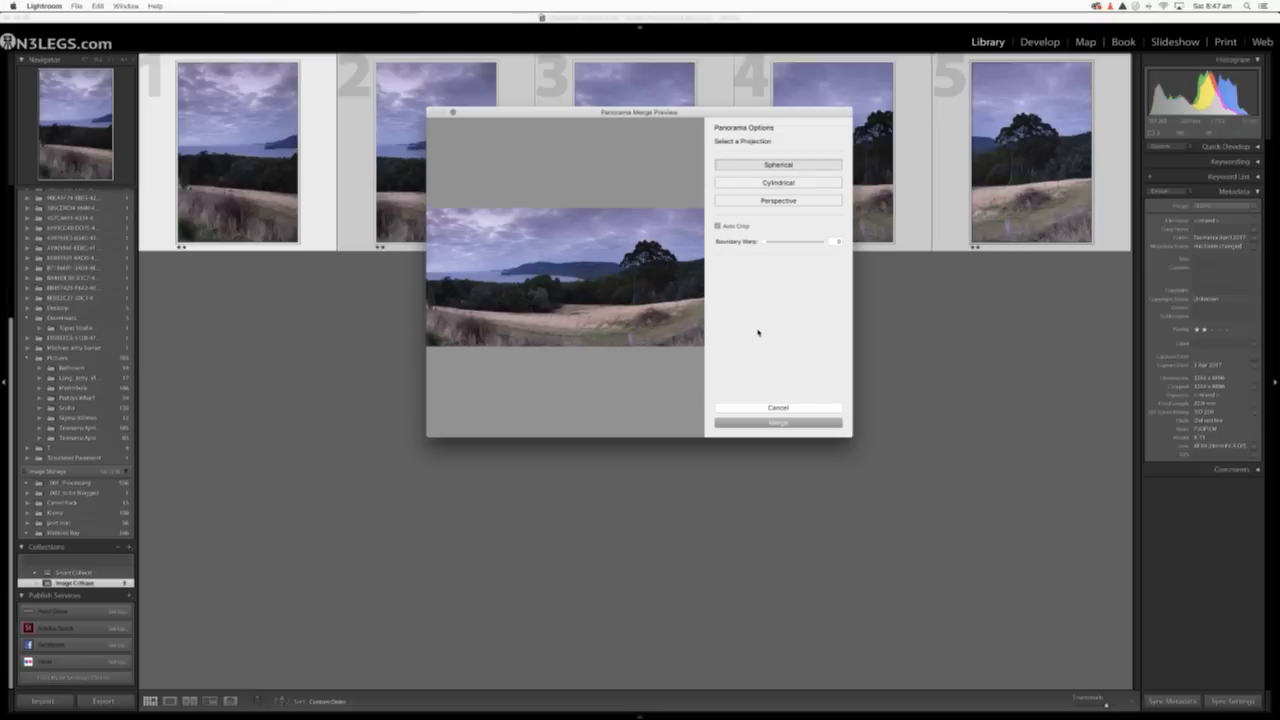
Merge the five photos into a panorama using the Perspective projection.
click(780, 200)
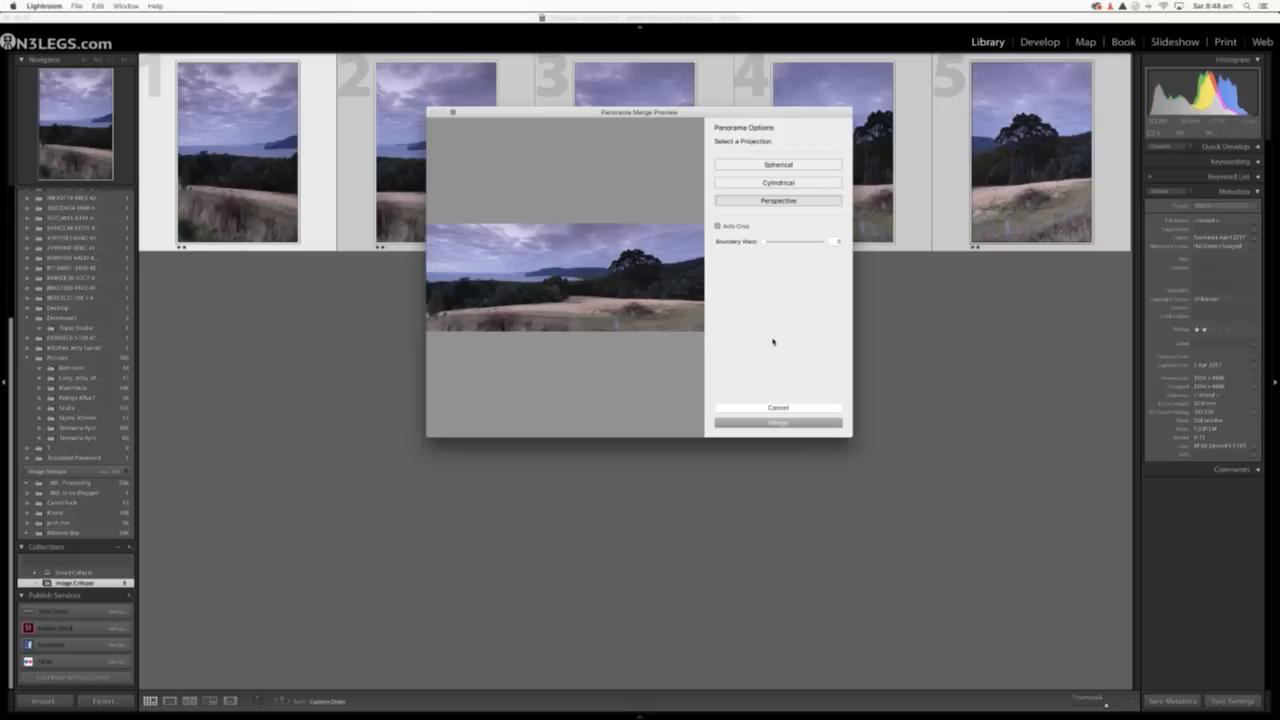
click(762, 422)
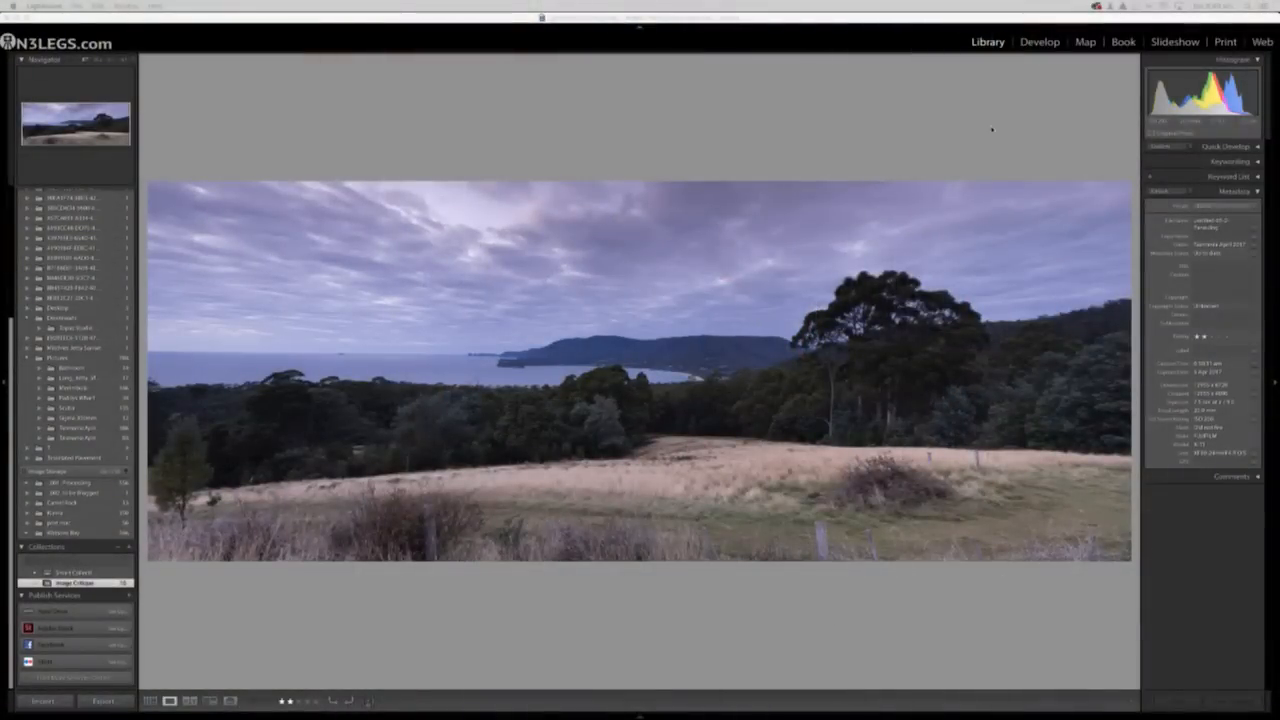
Take the merged panorama into Develop and crop a thin strip off its upper edge.
click(1037, 42)
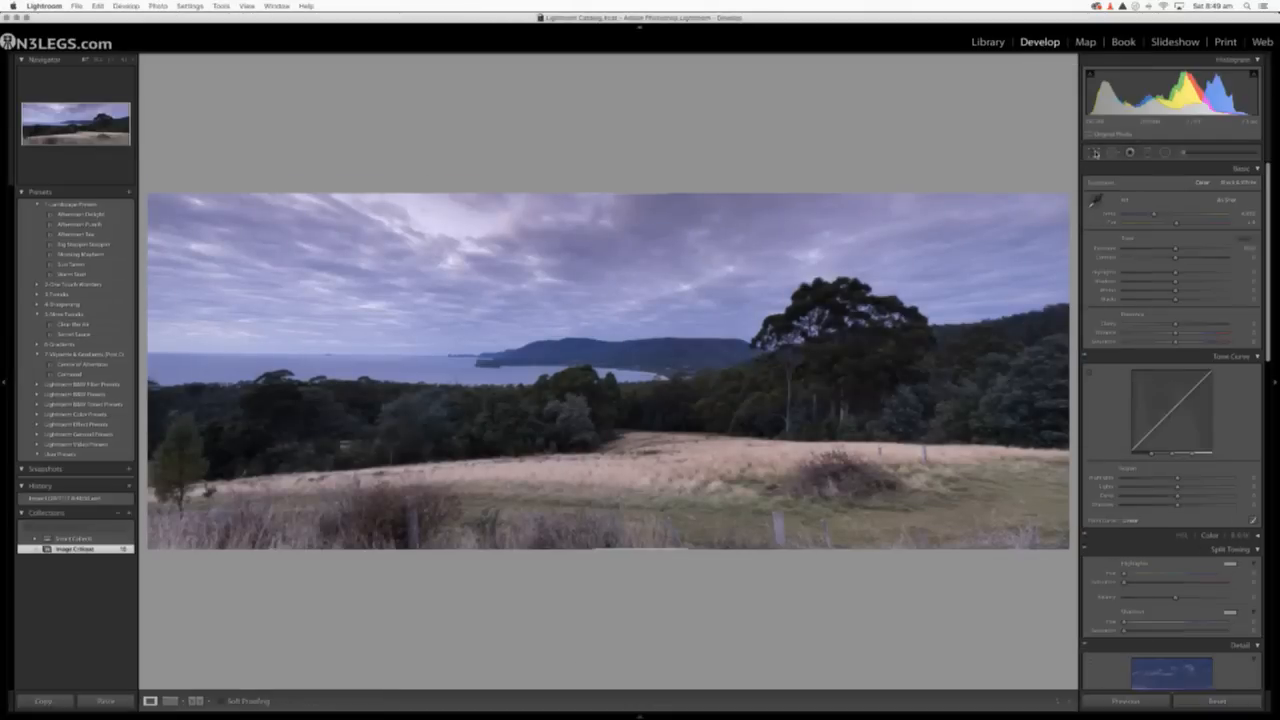
click(1094, 152)
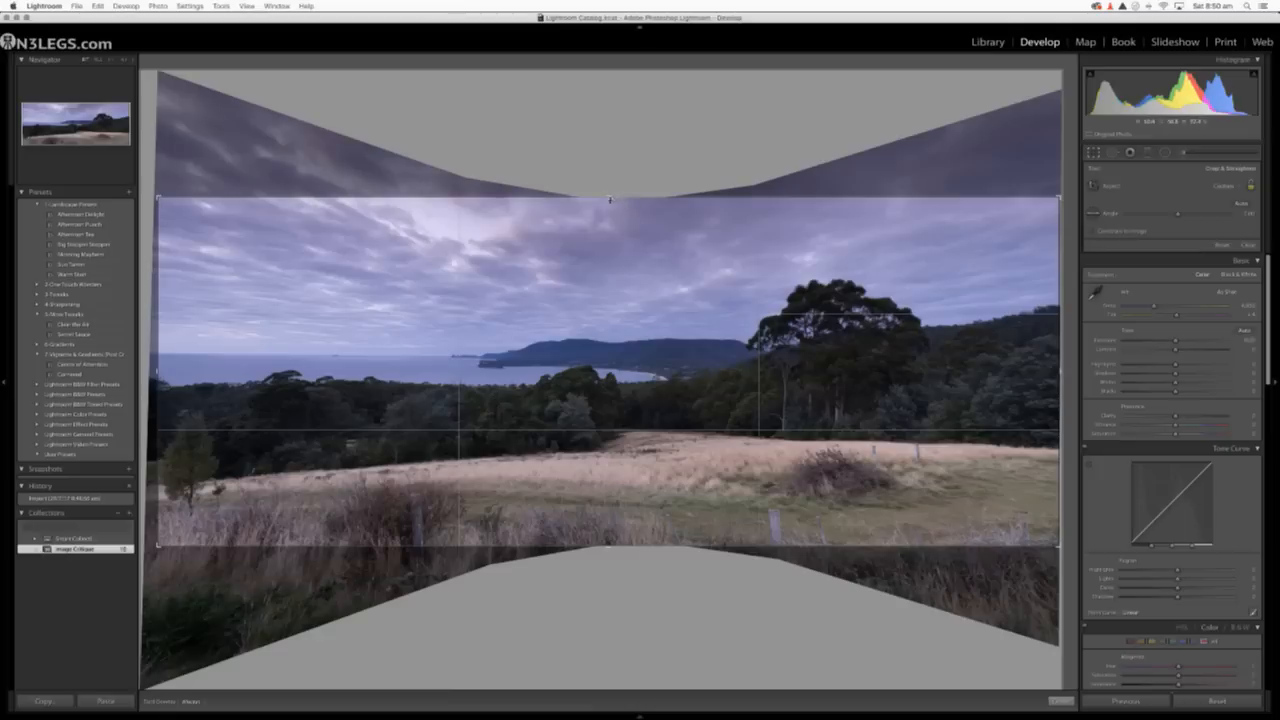
drag(609, 197, 609, 201)
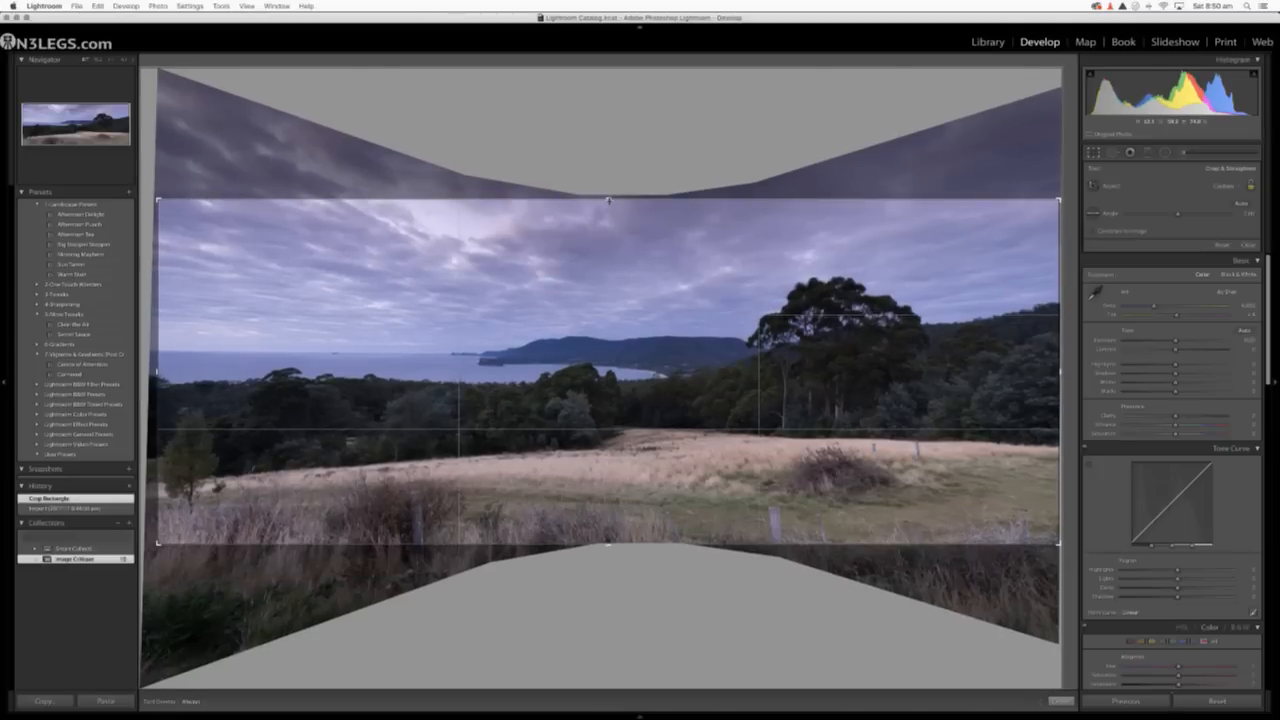
key(Return)
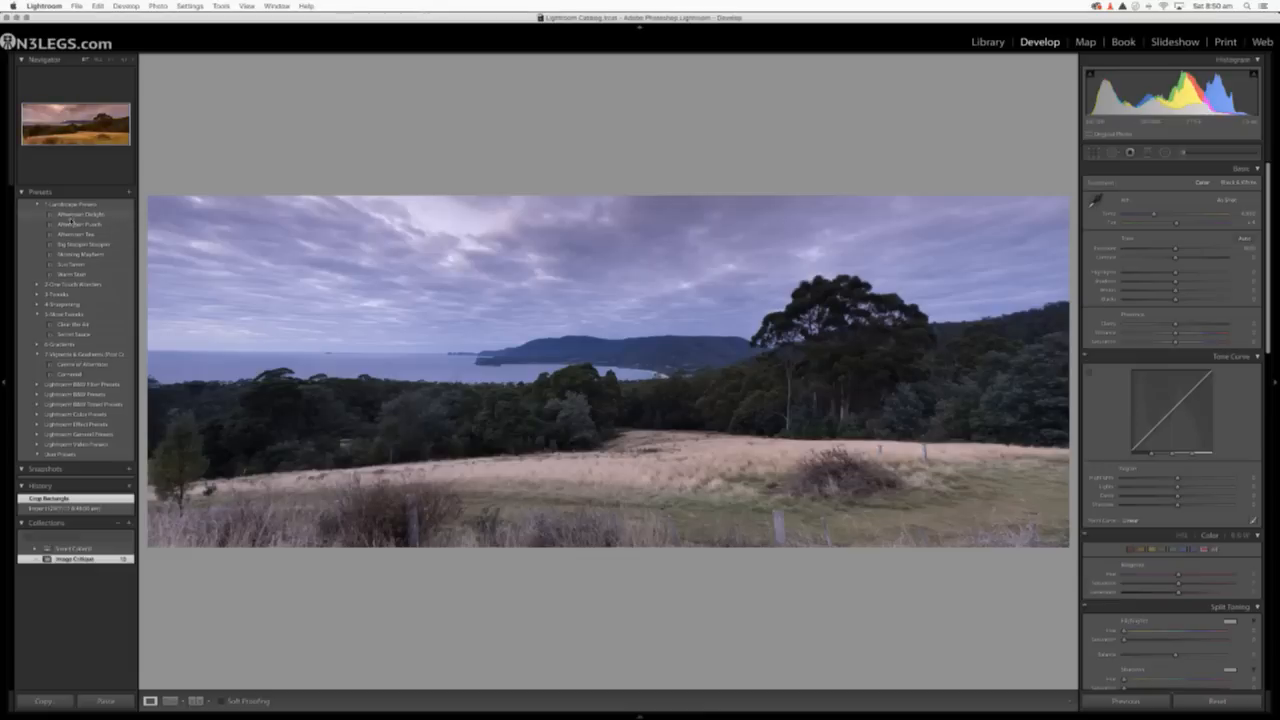
Try the Afternoon Punch and Afternoon Tea landscape presets on the panorama, and settle on Morning Mayhem.
click(73, 226)
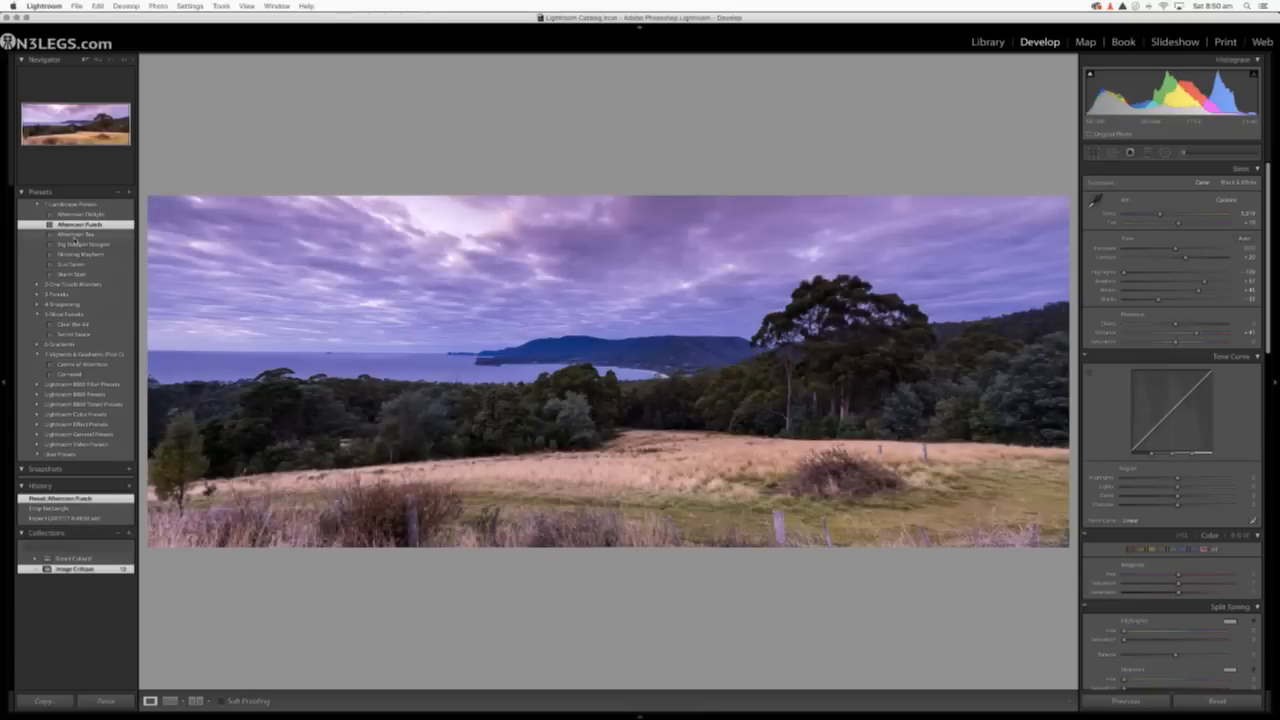
click(75, 236)
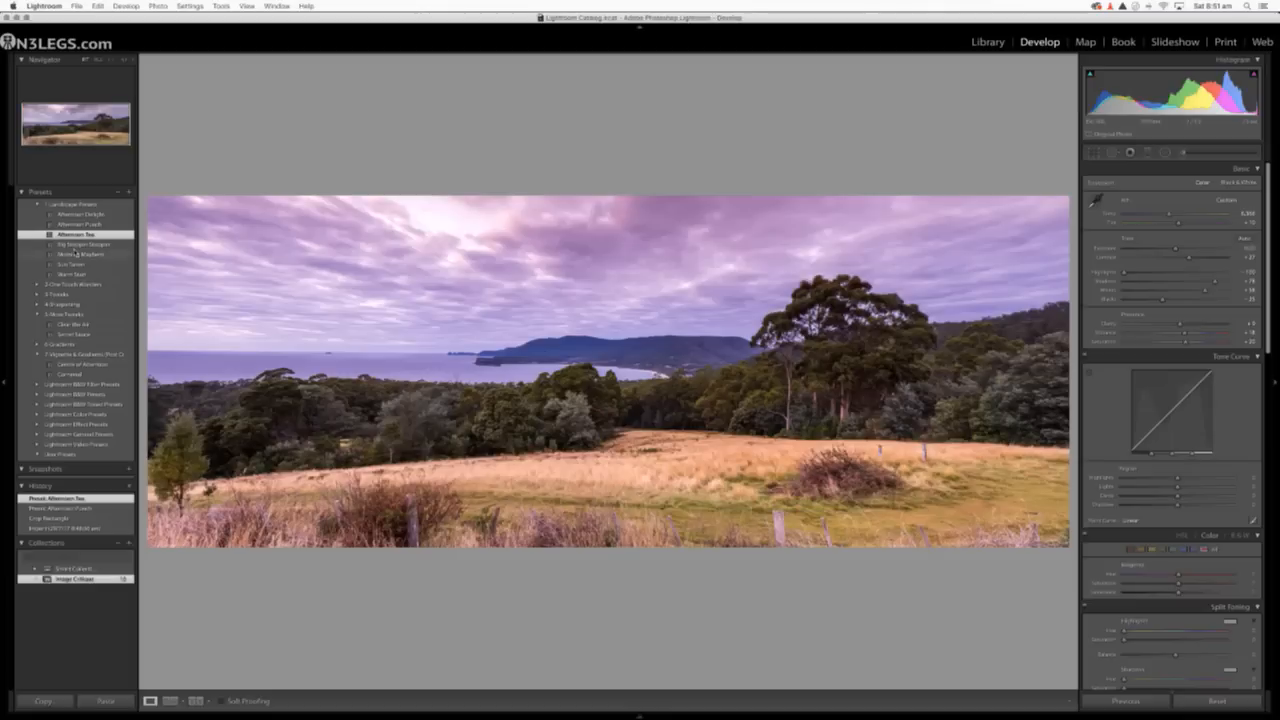
click(76, 254)
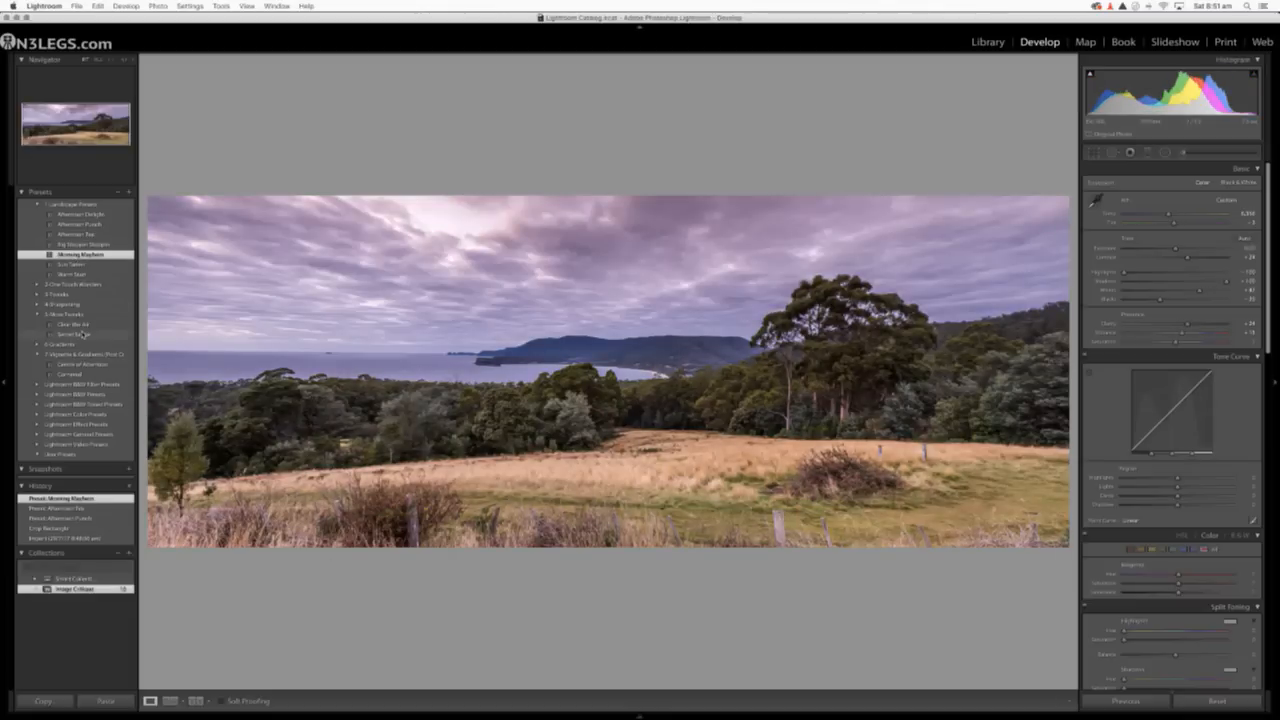
Apply the Kick in the guts tweak preset to the panorama, followed by Shadow Boost.
click(60, 285)
click(53, 295)
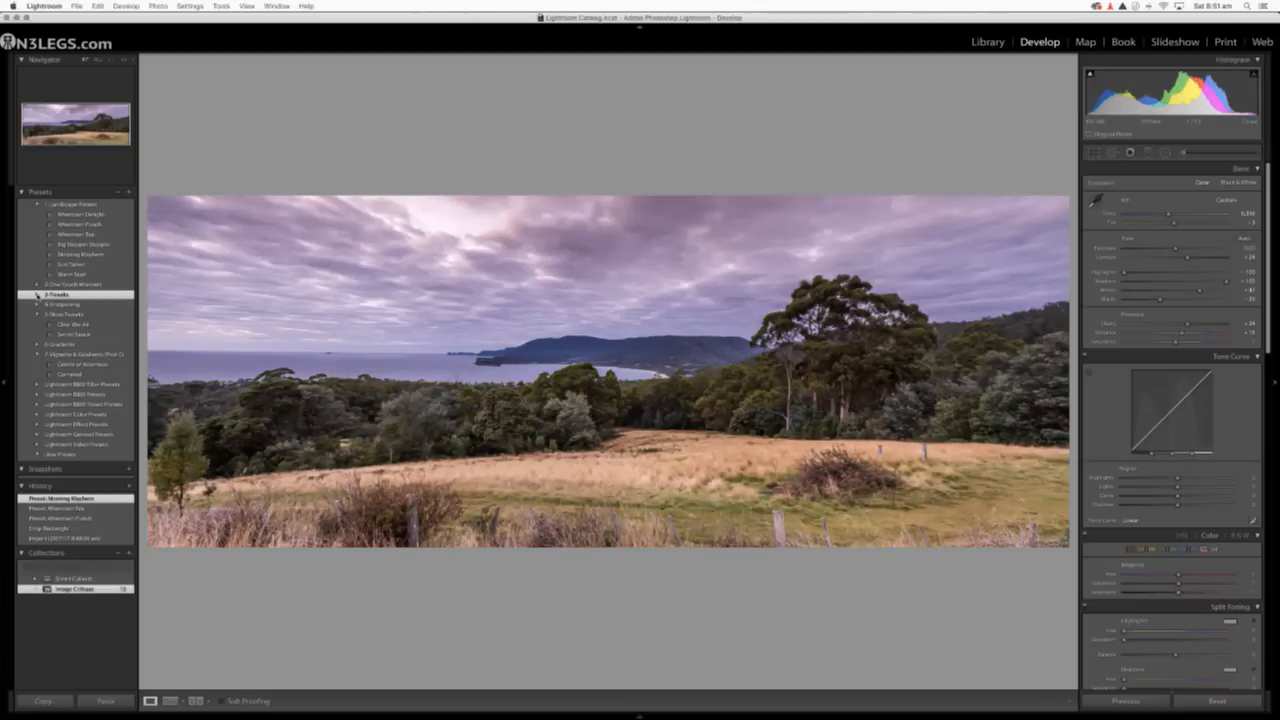
click(36, 295)
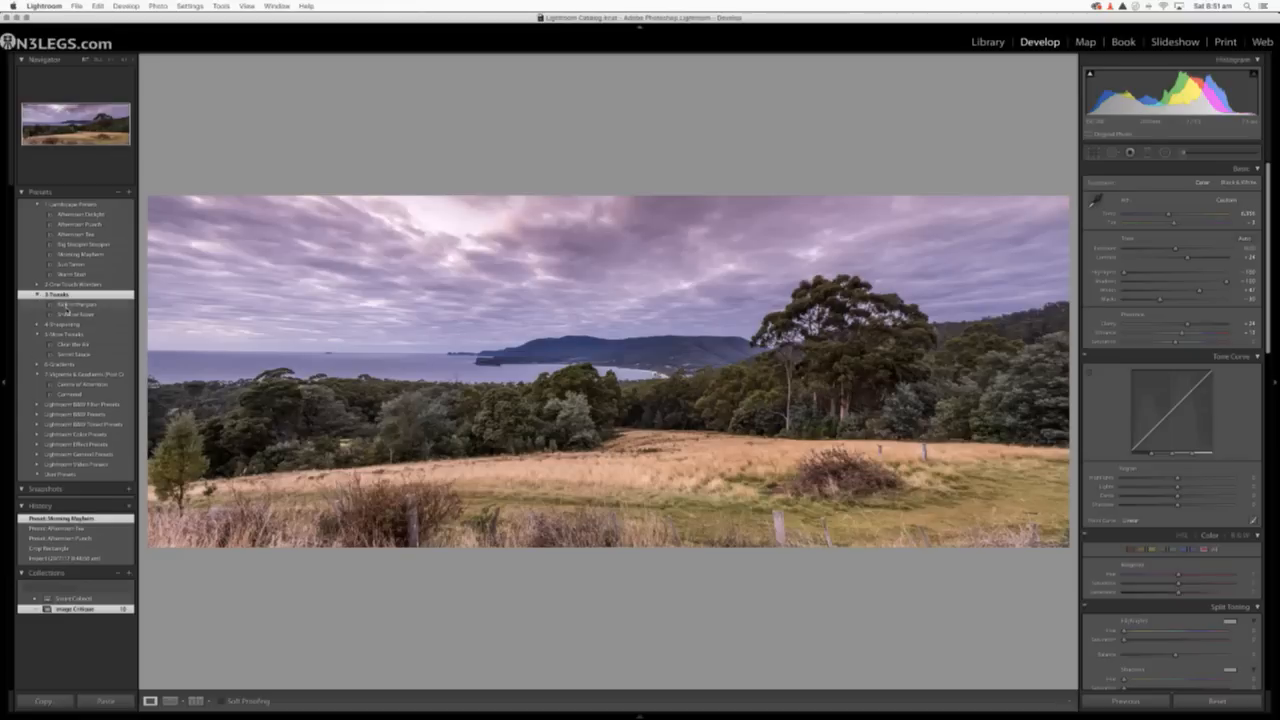
click(66, 306)
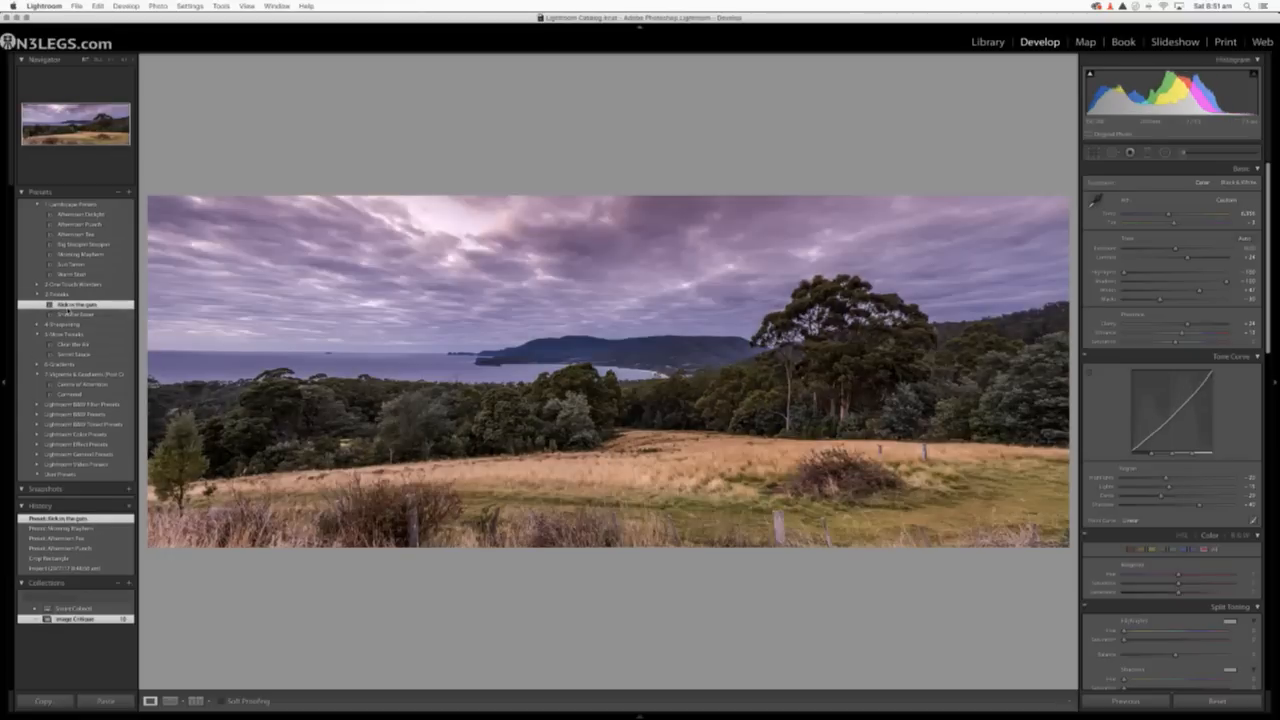
click(68, 314)
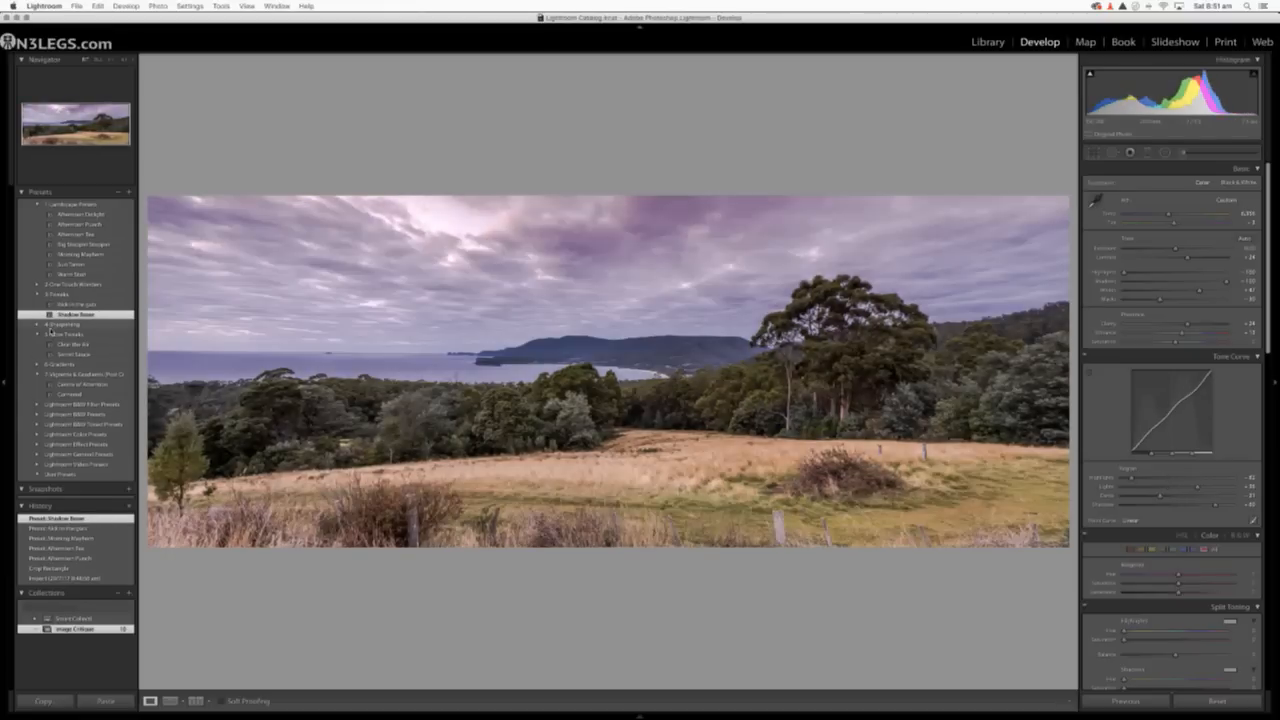
Apply the Subtle Sharp sharpening preset to the panorama, and add the Clear the Air and Secret Sauce tweaks.
click(37, 325)
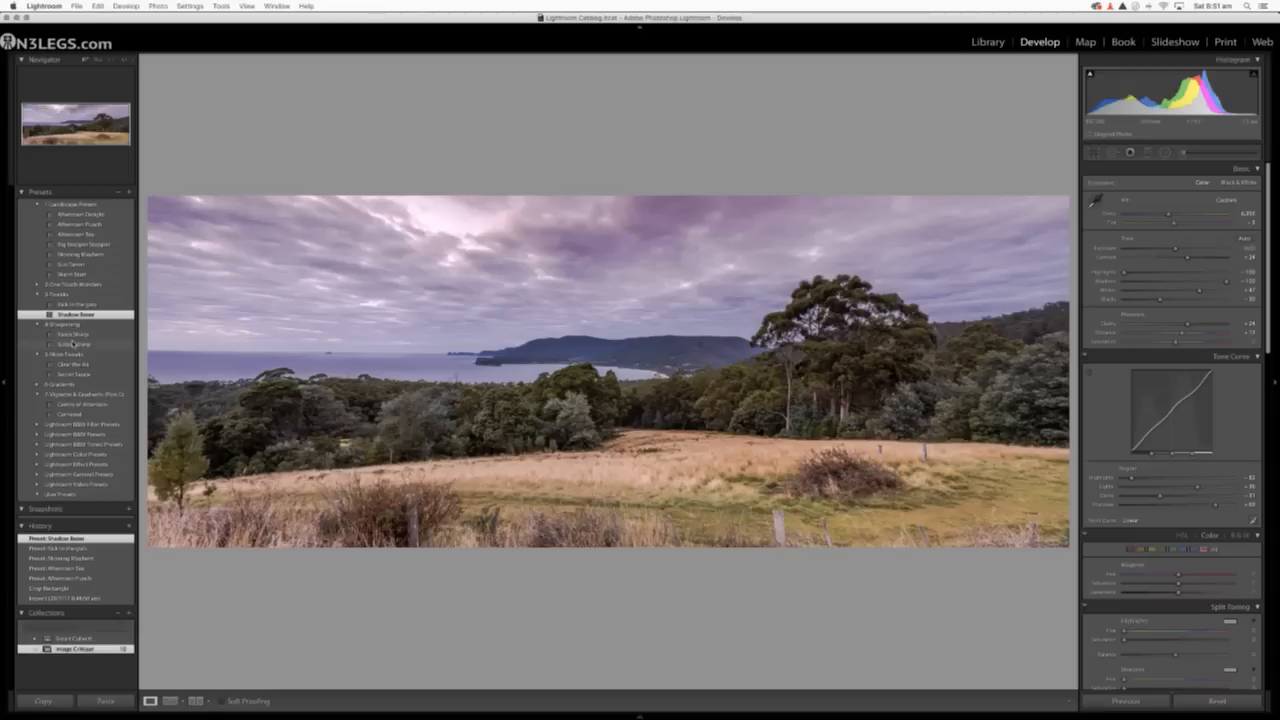
click(73, 343)
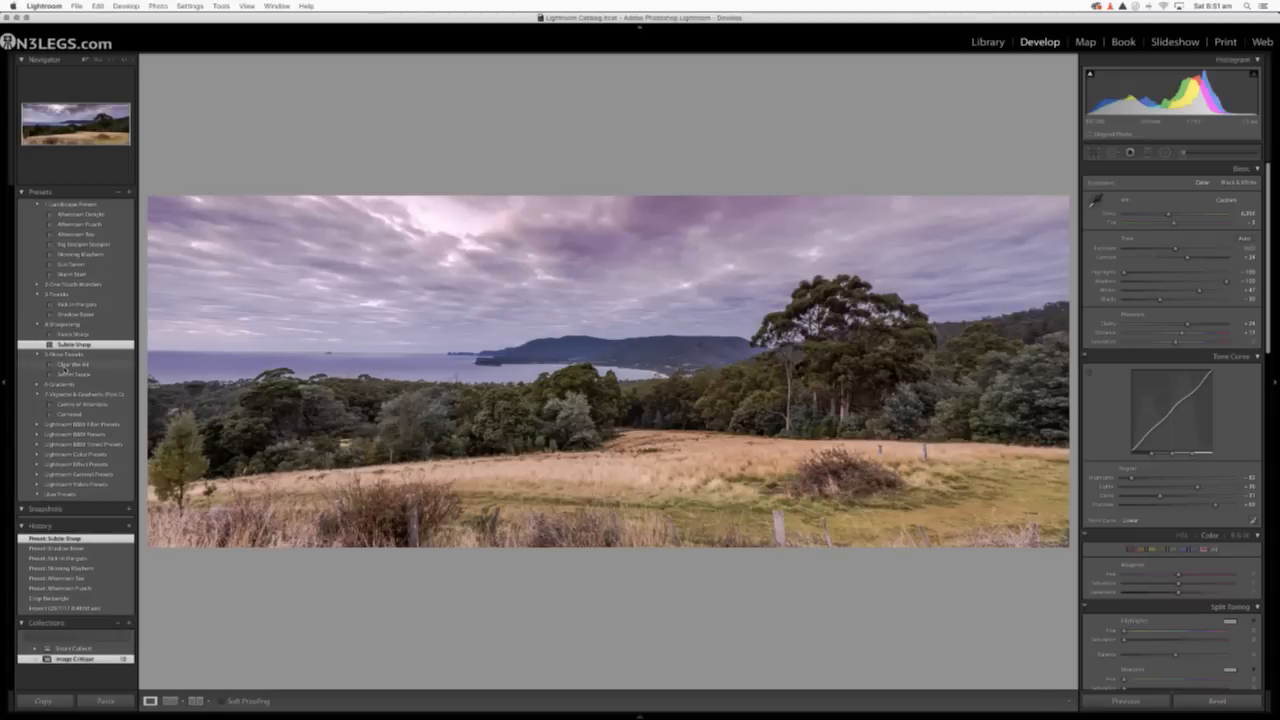
click(65, 365)
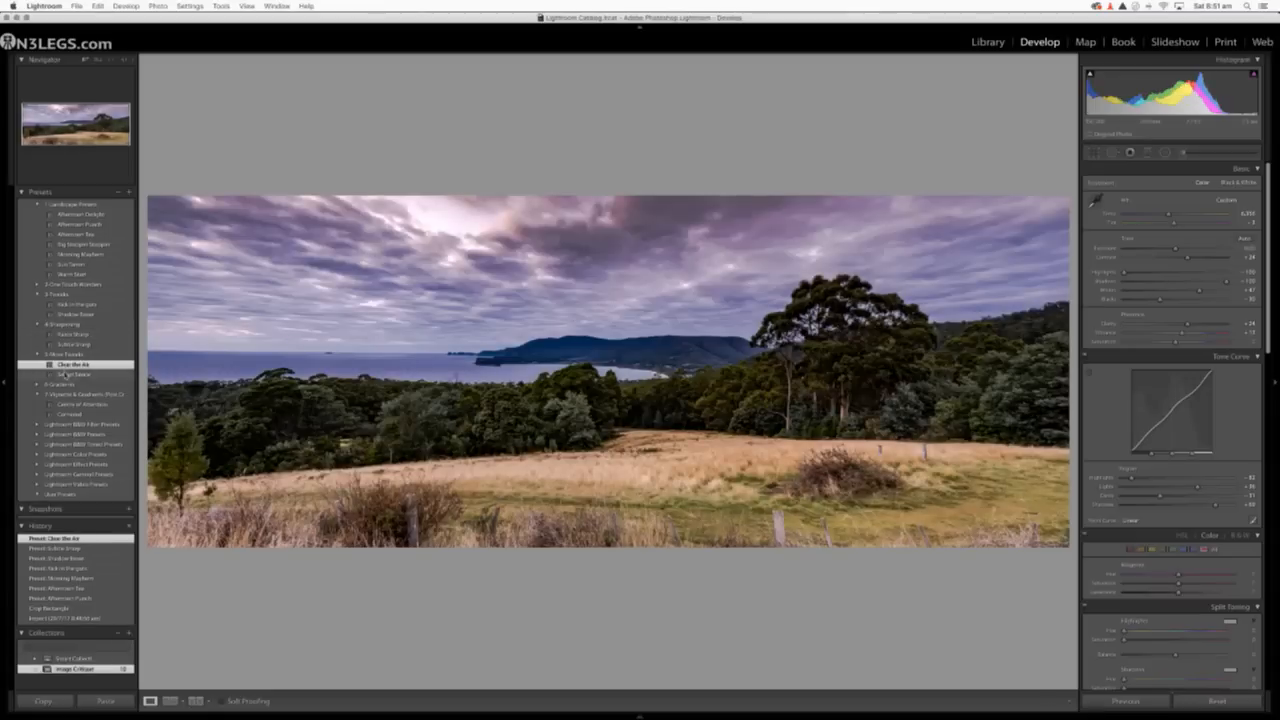
click(66, 375)
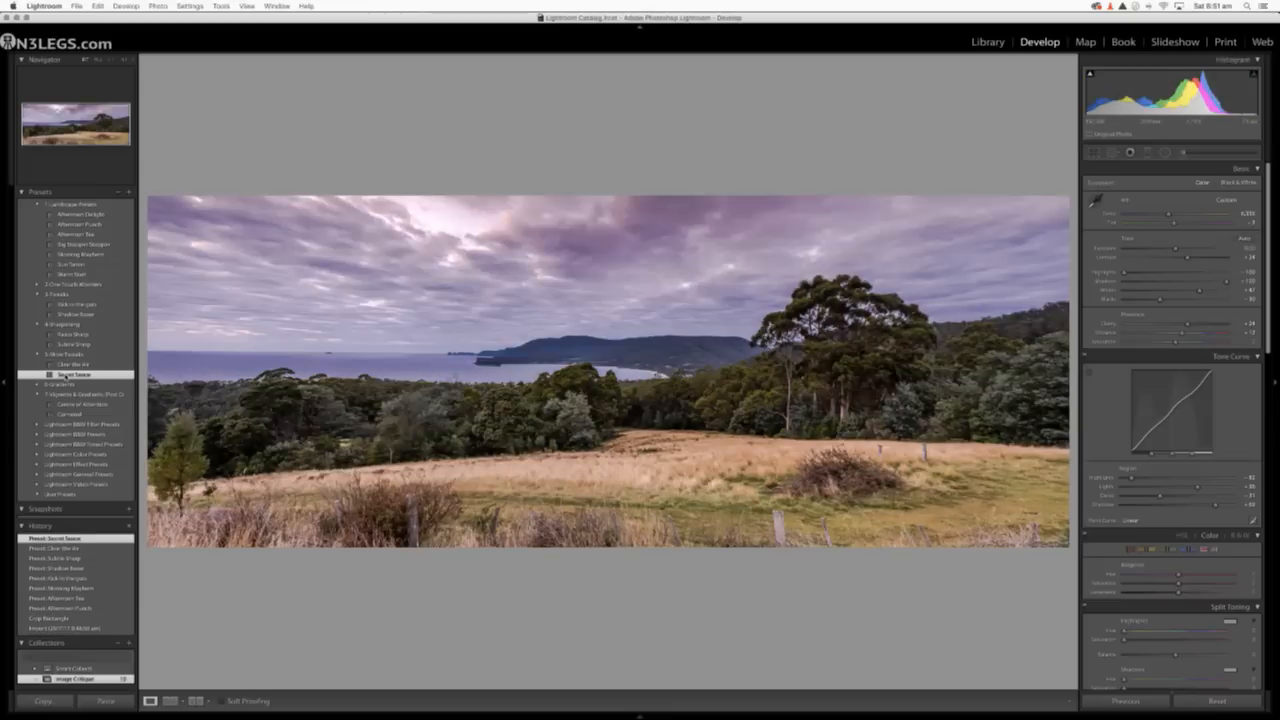
Apply the Gradient Sauce + and Gradient Sauce ++ presets, and darken the panorama's edges with the Cornered preset.
click(39, 385)
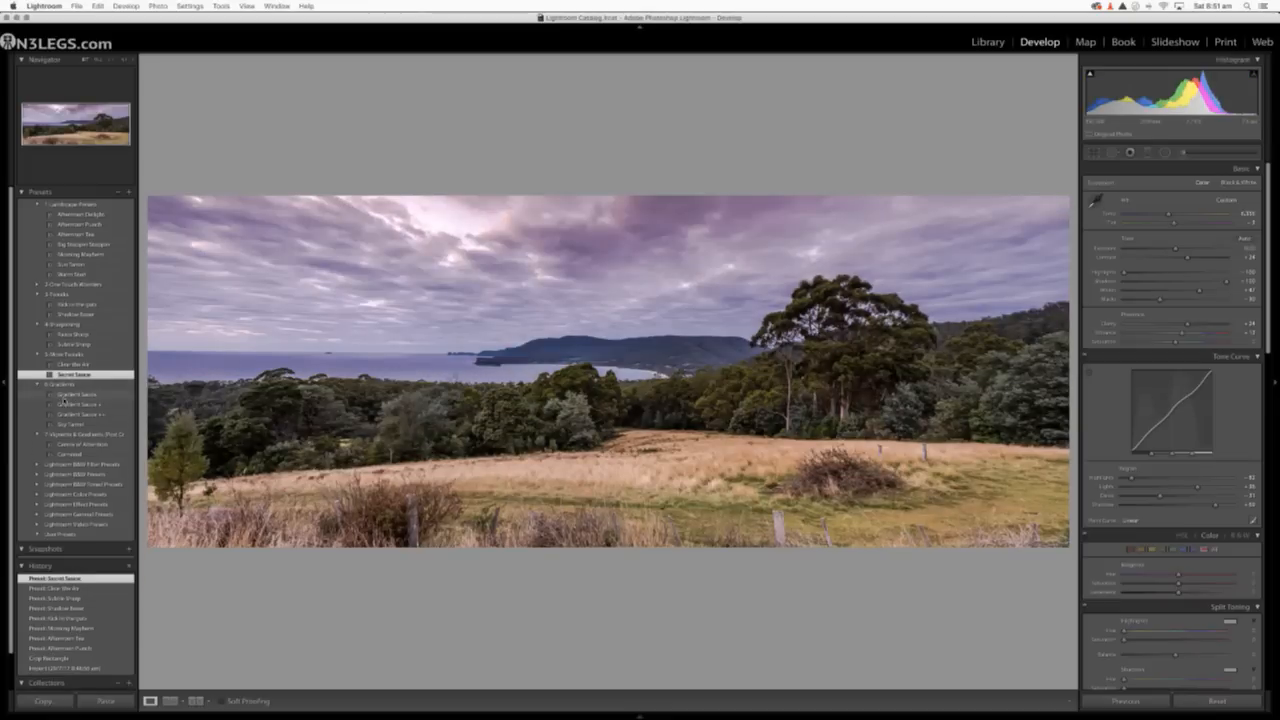
click(64, 404)
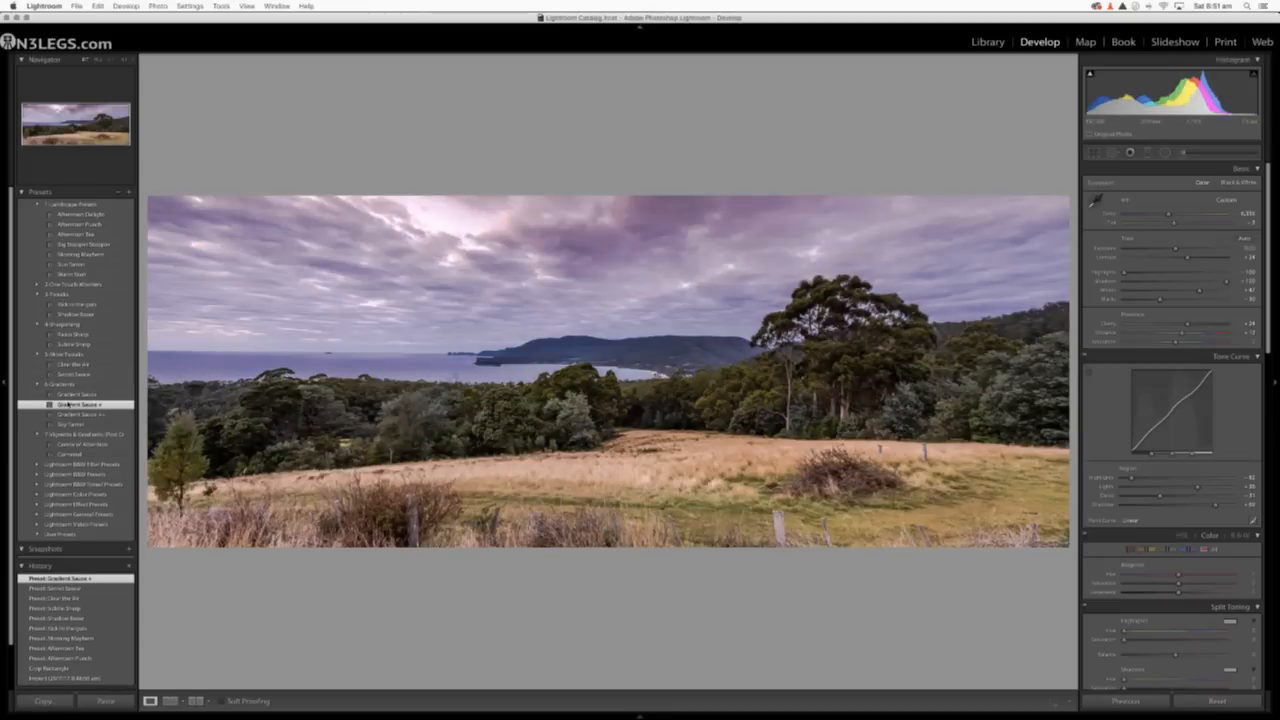
click(70, 415)
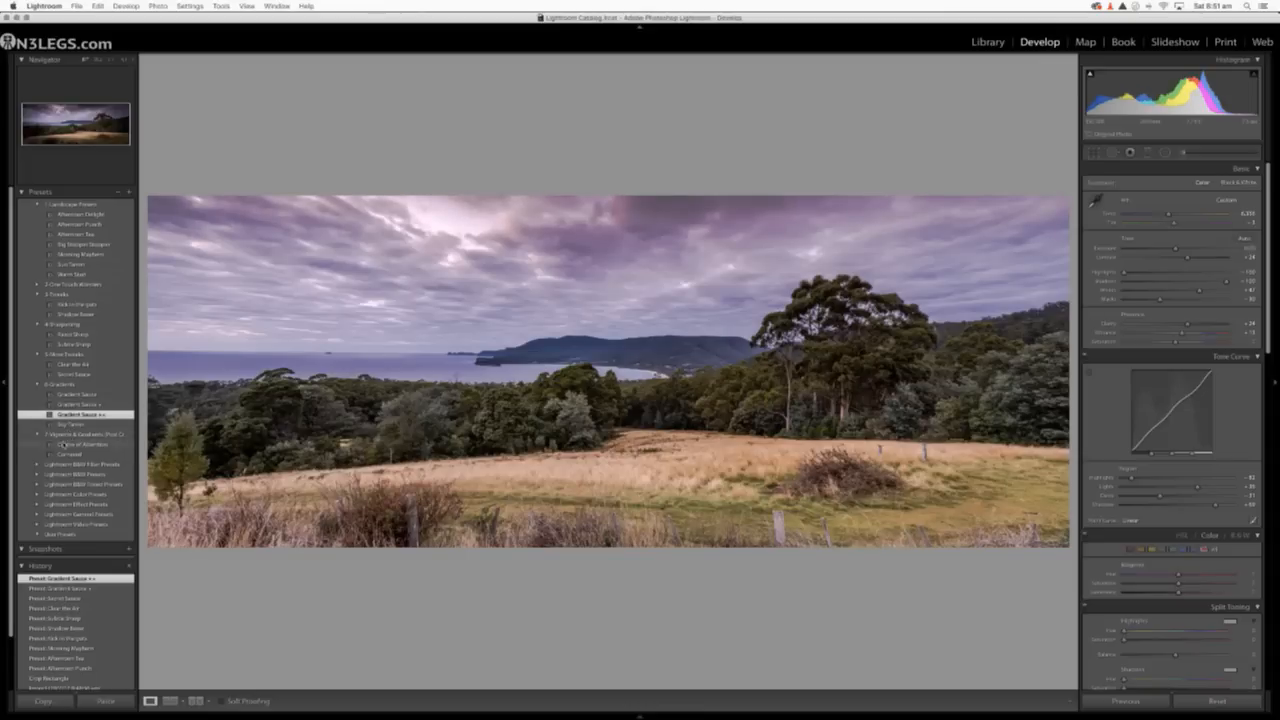
click(66, 455)
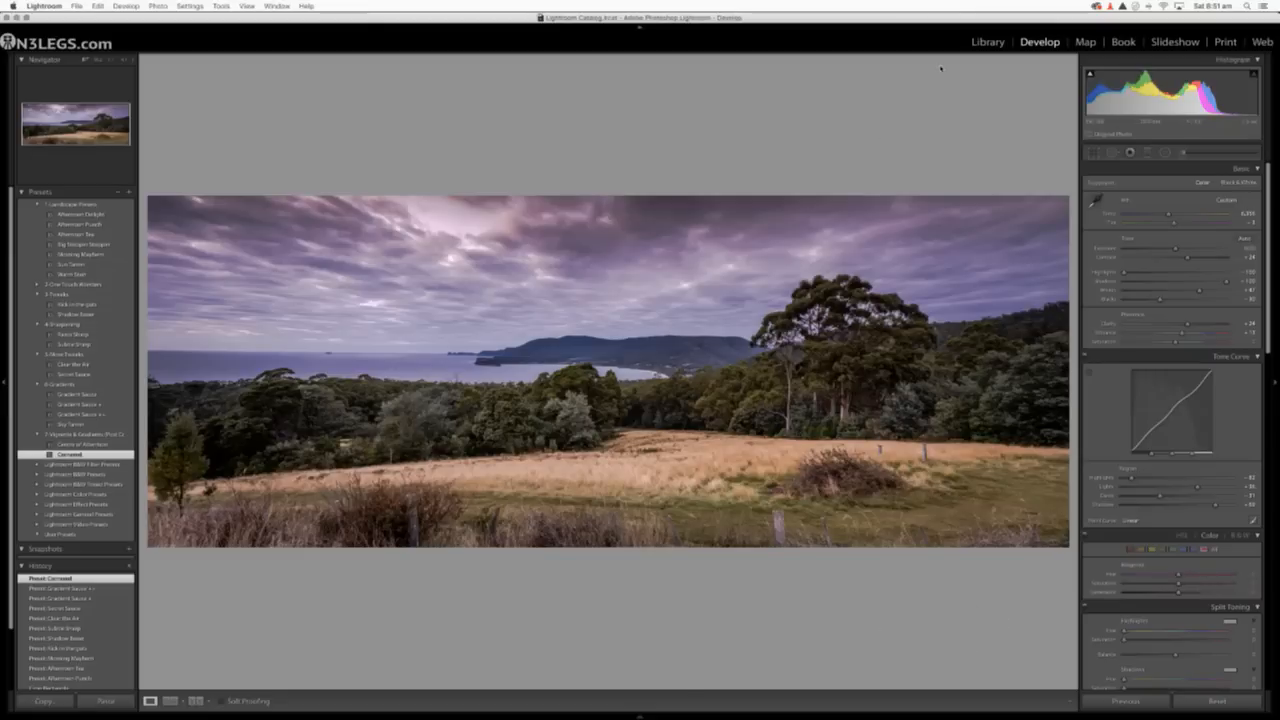
Return to the Library module with the edited panorama.
click(985, 44)
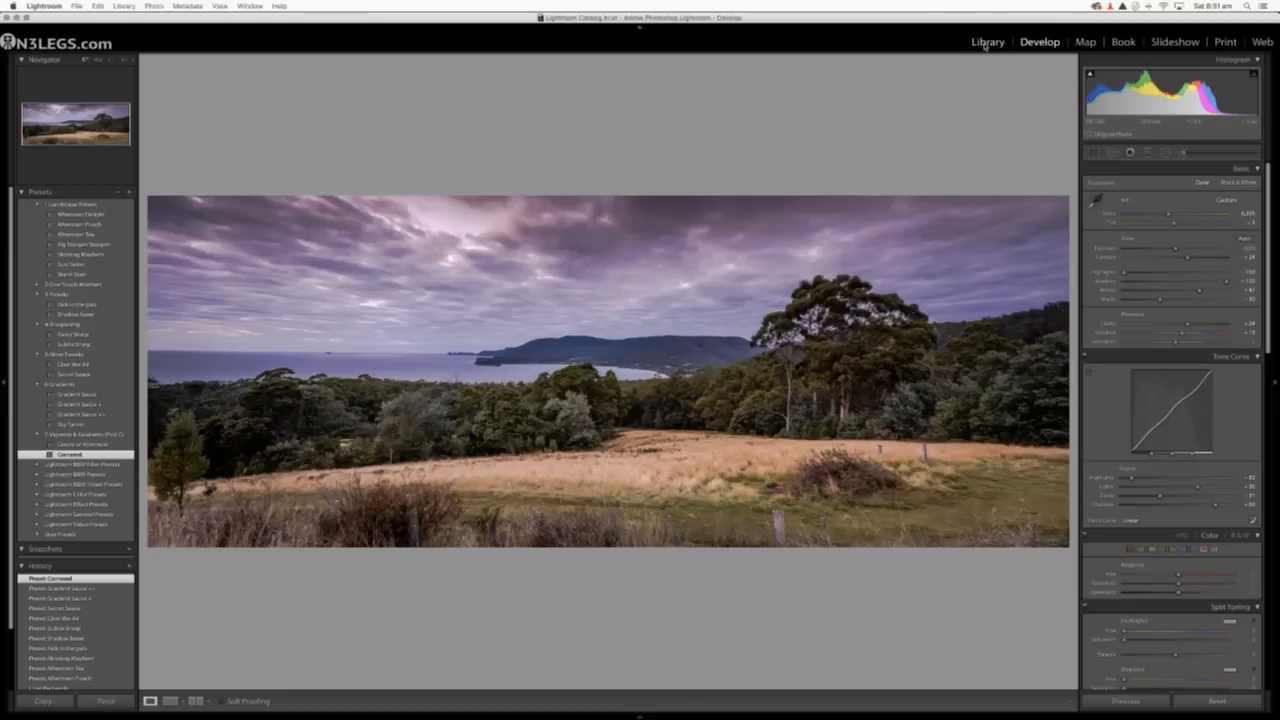
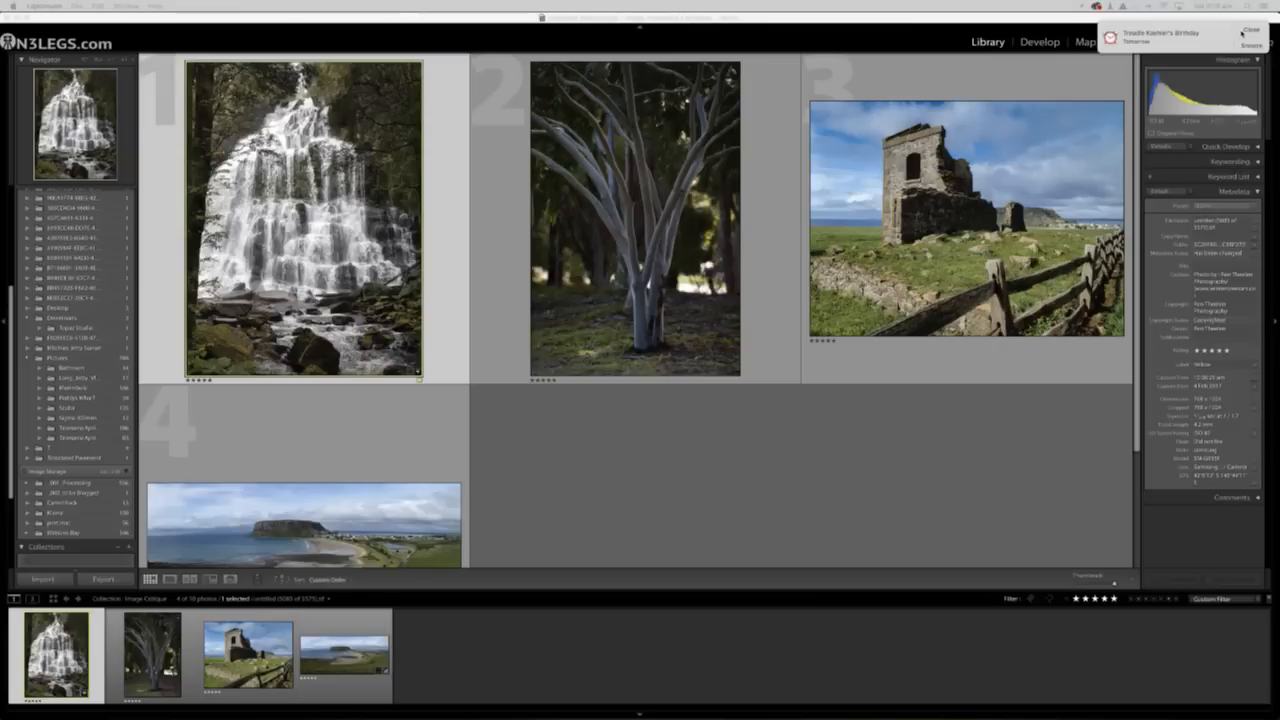
Dismiss the calendar reminder and open the waterfall photo from the grid in Loupe view.
click(1250, 31)
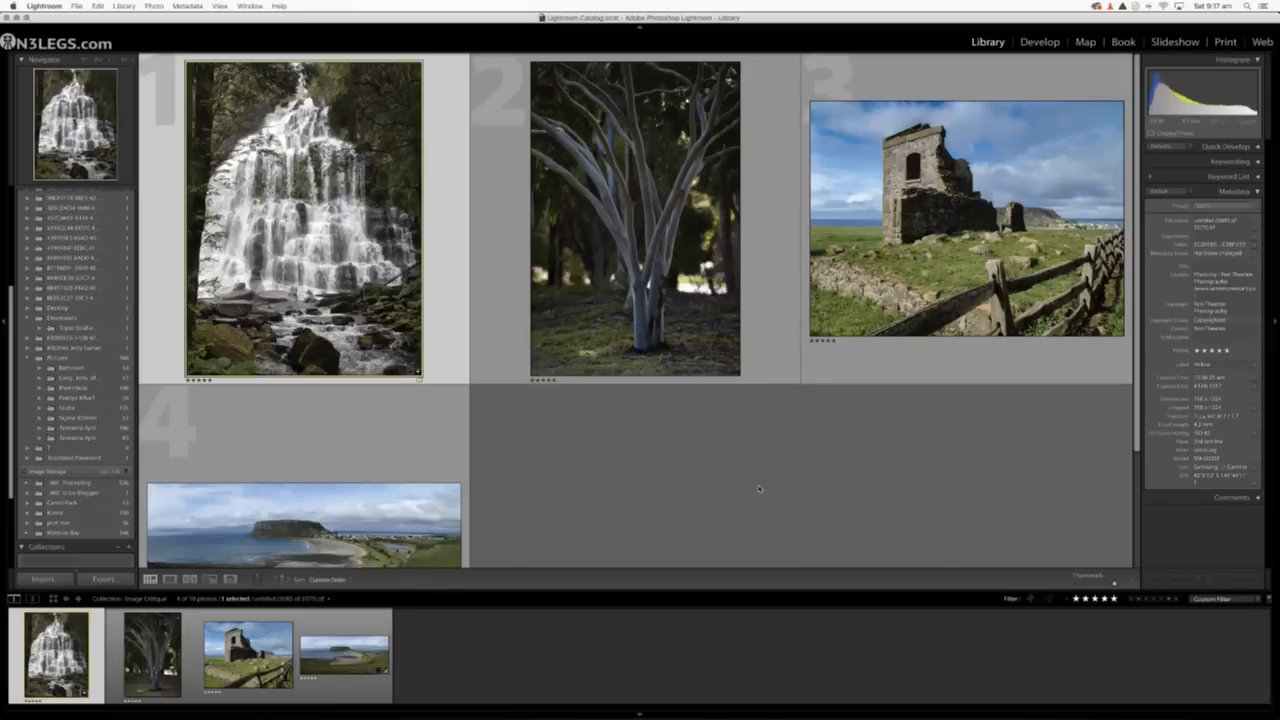
scroll(760, 489, down, 2)
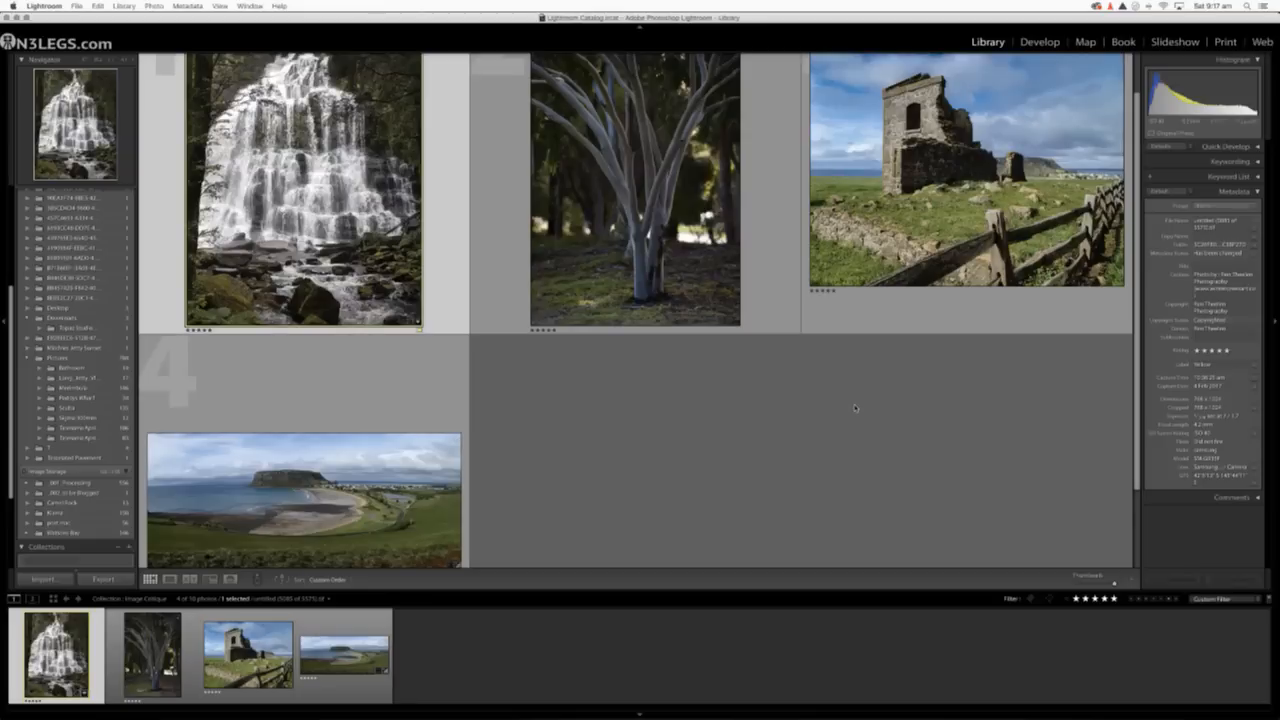
scroll(855, 407, down, 1)
scroll(855, 407, up, 3)
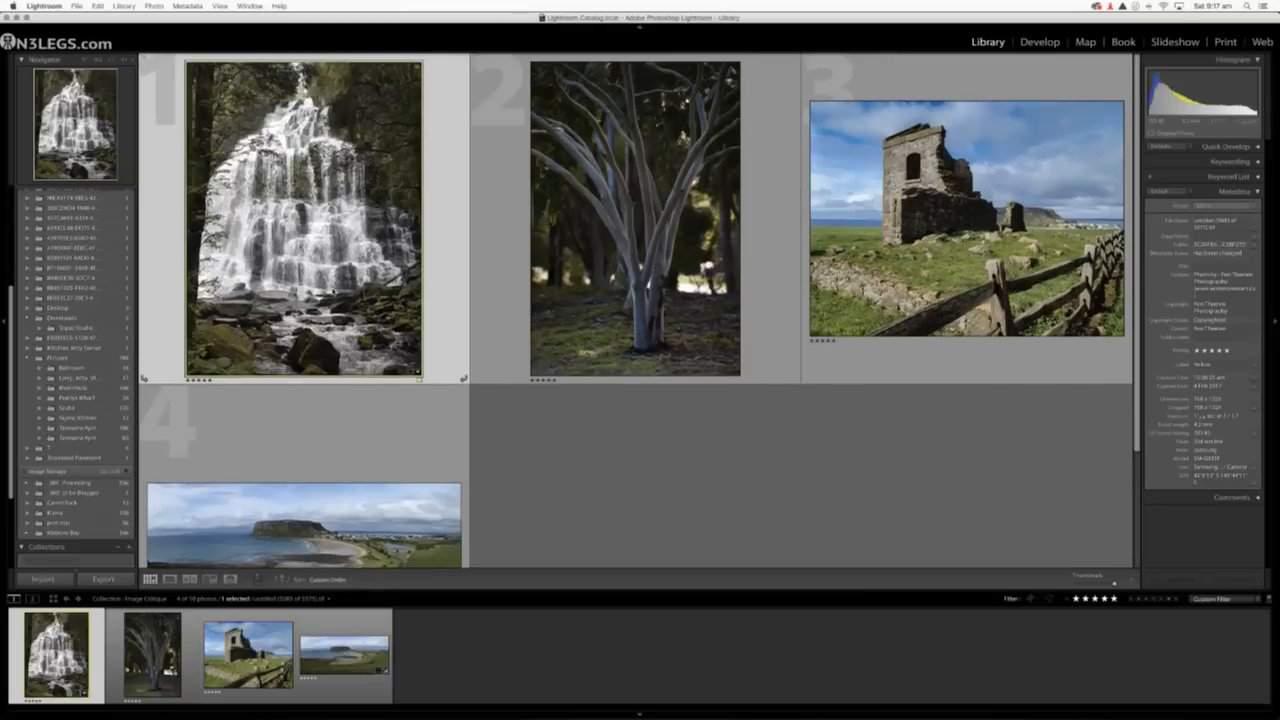
double_click(334, 286)
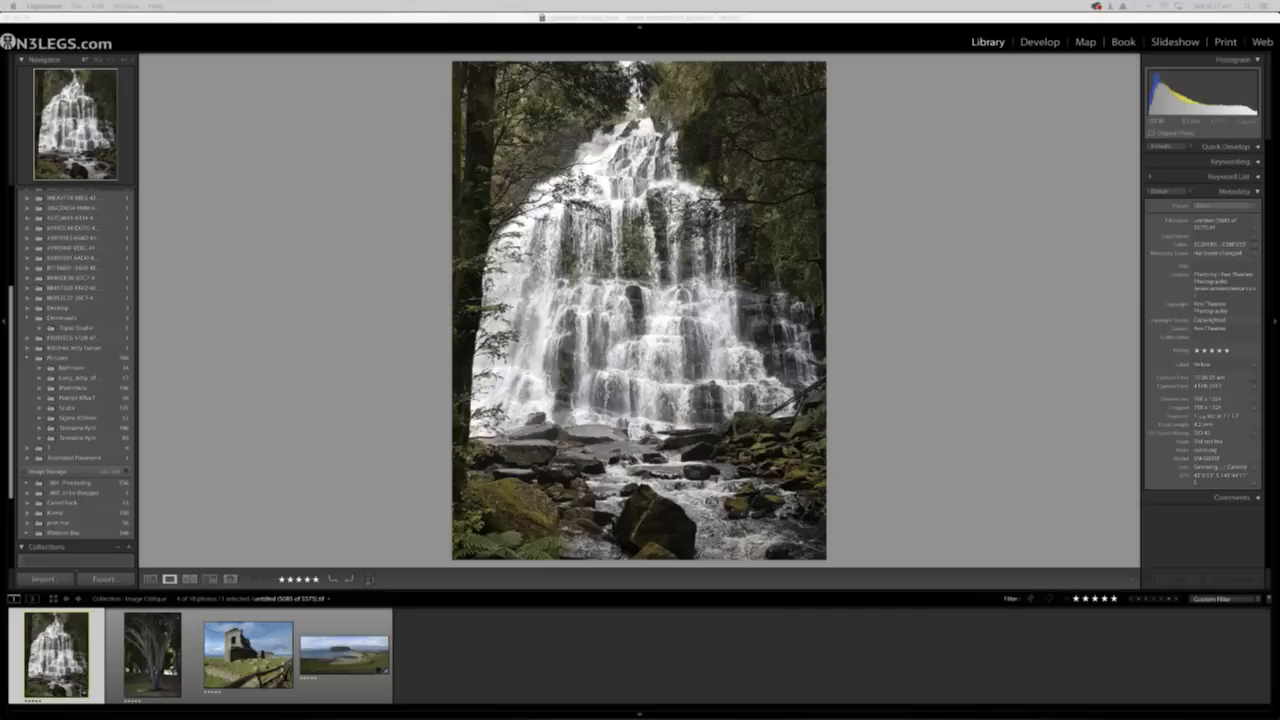
Hide the filmstrip and switch the waterfall photo to the Develop module.
mouse_move(628, 712)
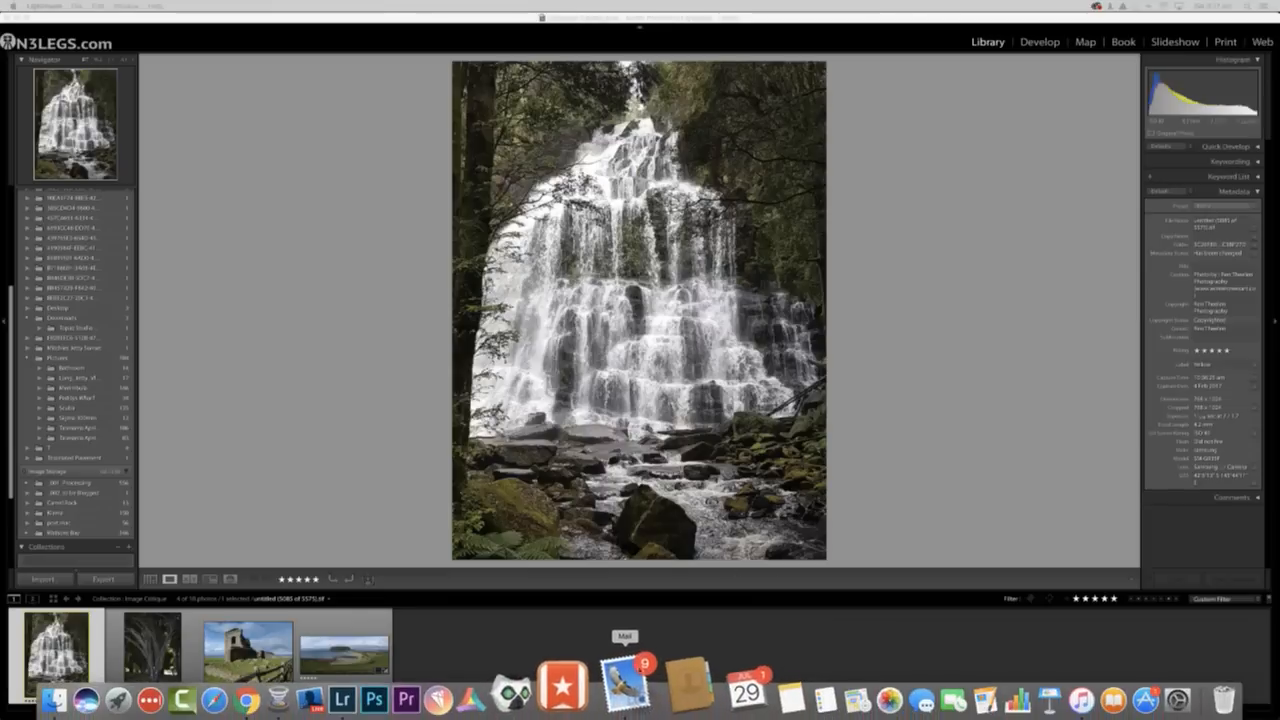
click(639, 716)
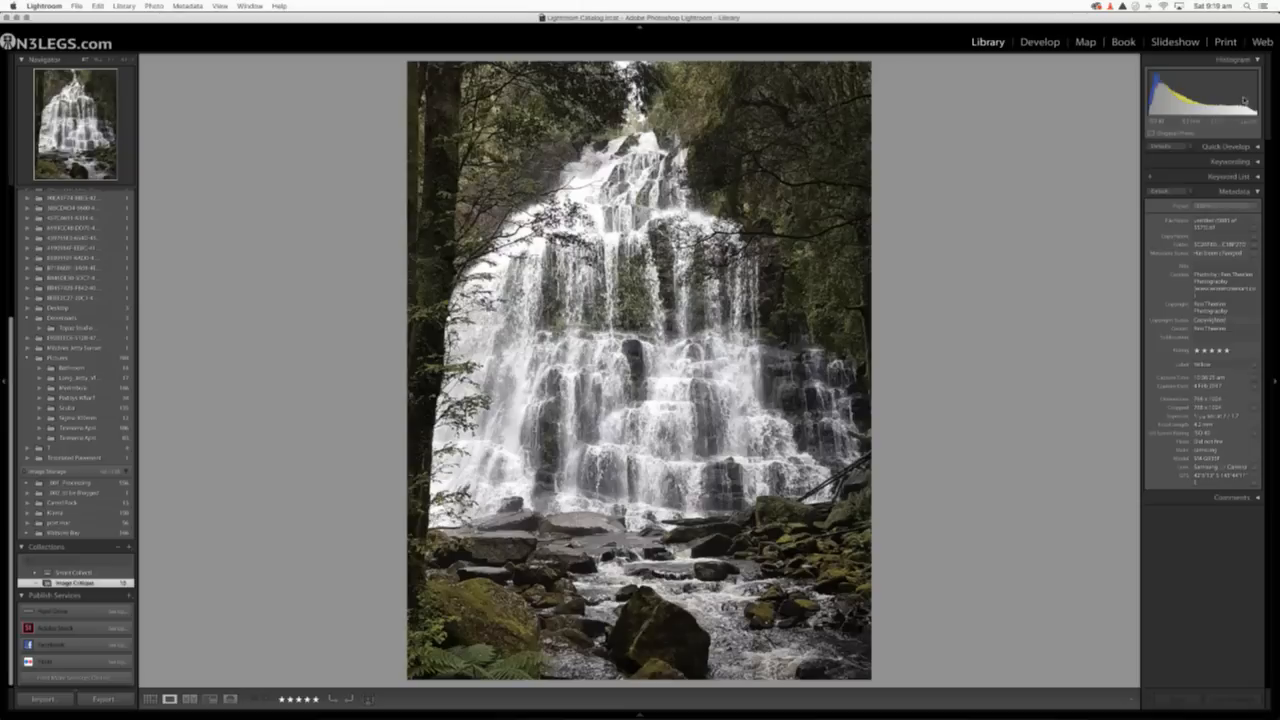
click(1257, 61)
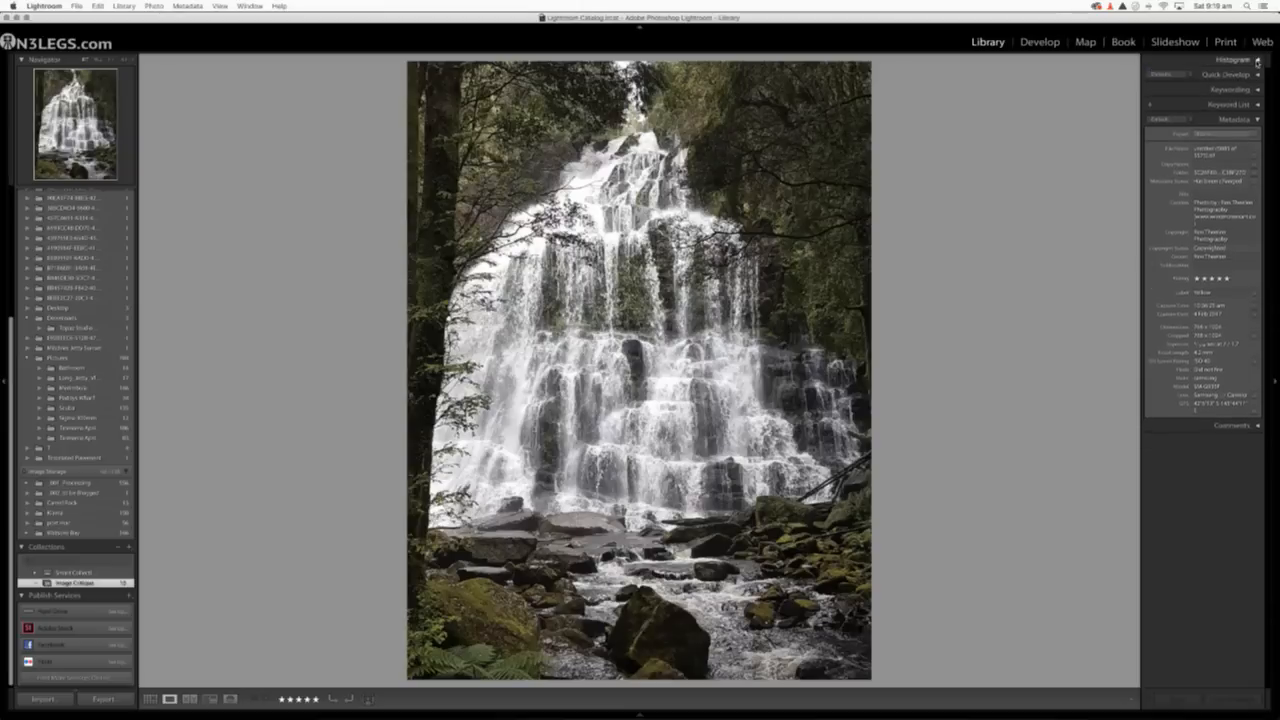
click(1257, 61)
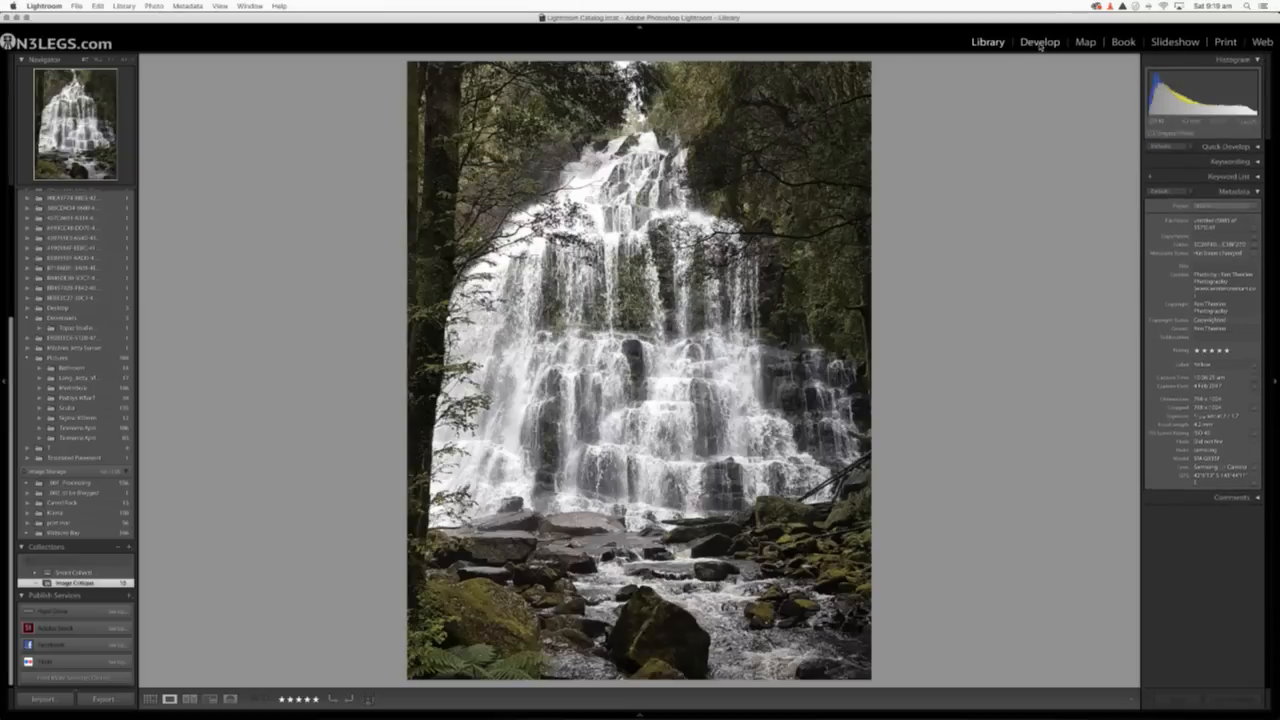
click(1038, 44)
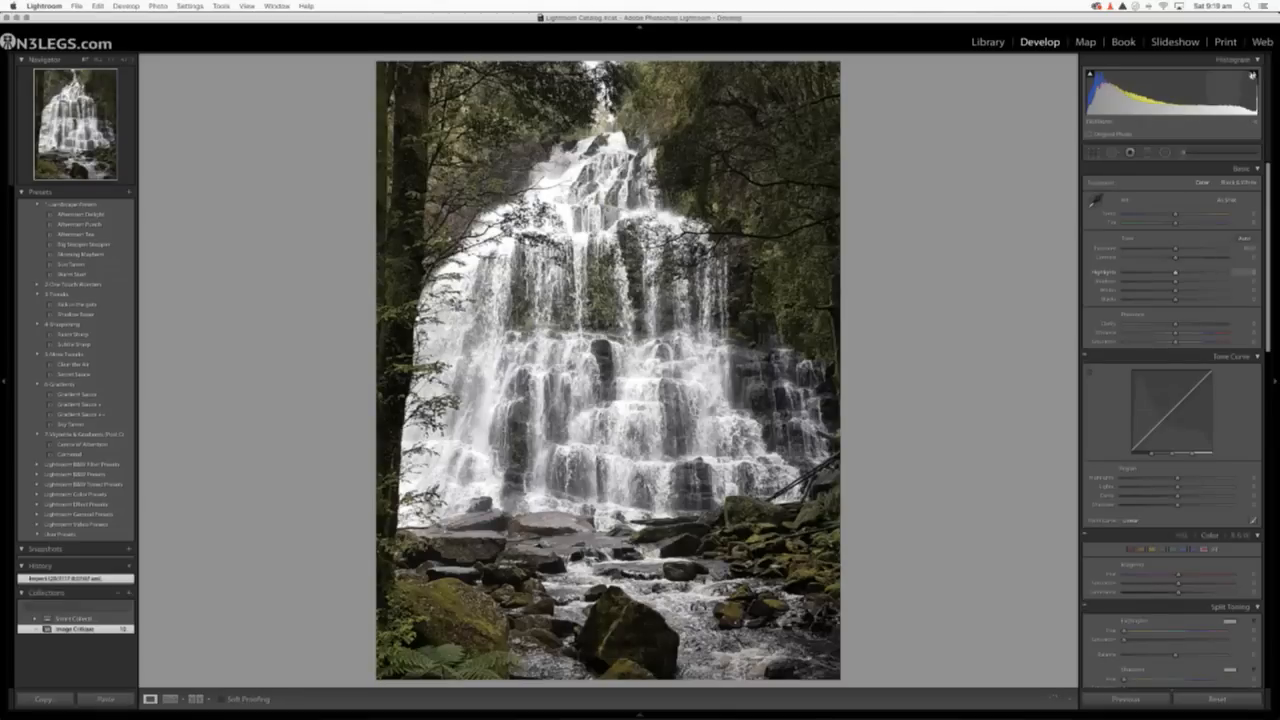
Examine the waterfall's highlights with the highlight clipping overlay on and off, both in the full view and zoomed in.
click(1255, 76)
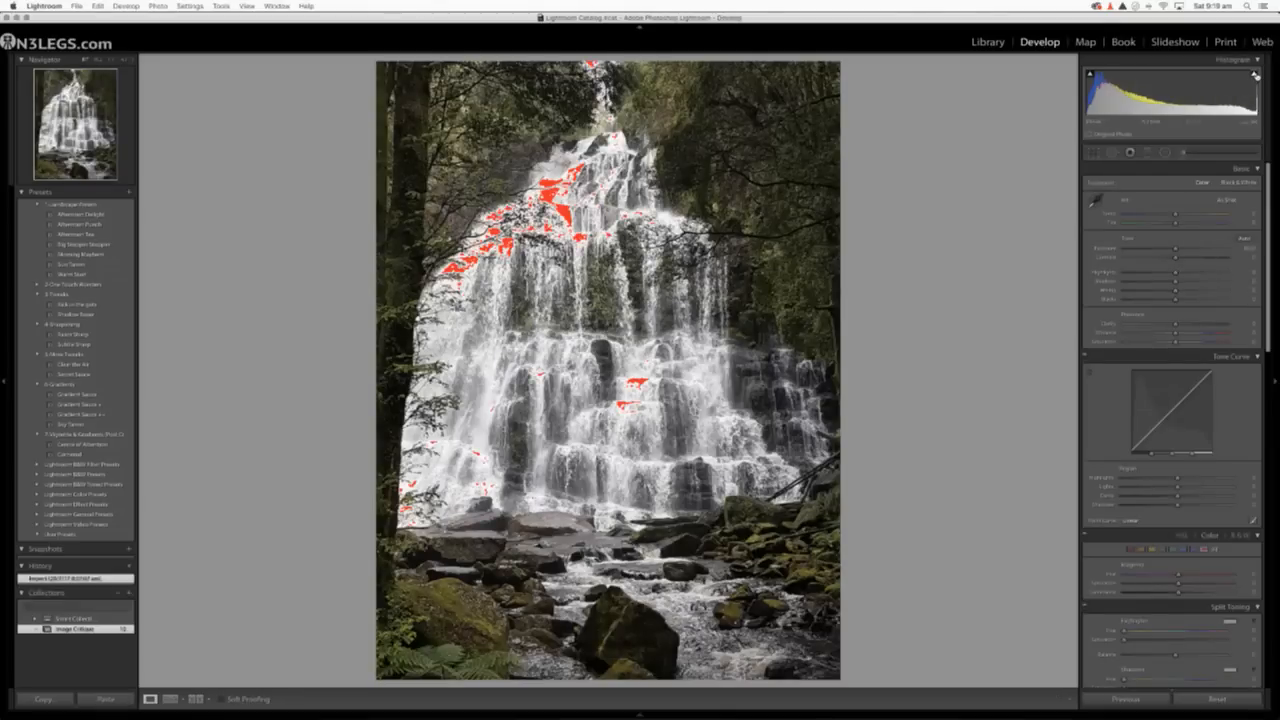
click(1254, 77)
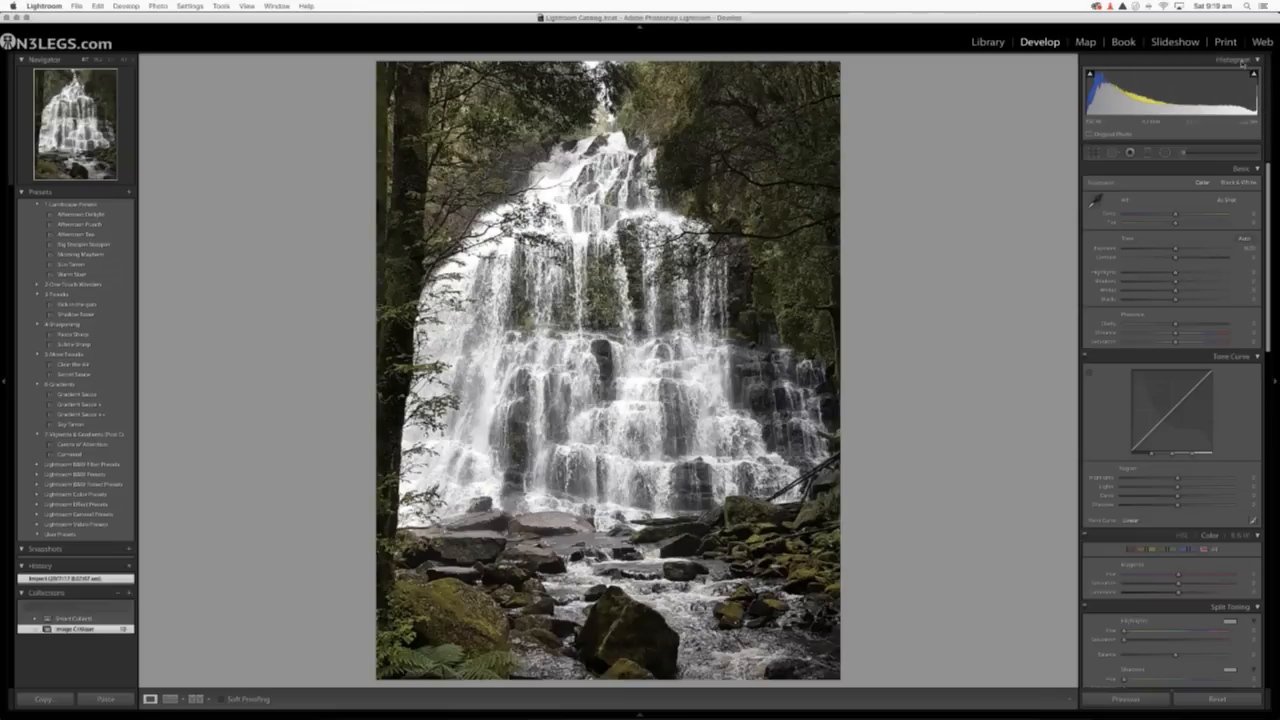
mouse_move(1254, 76)
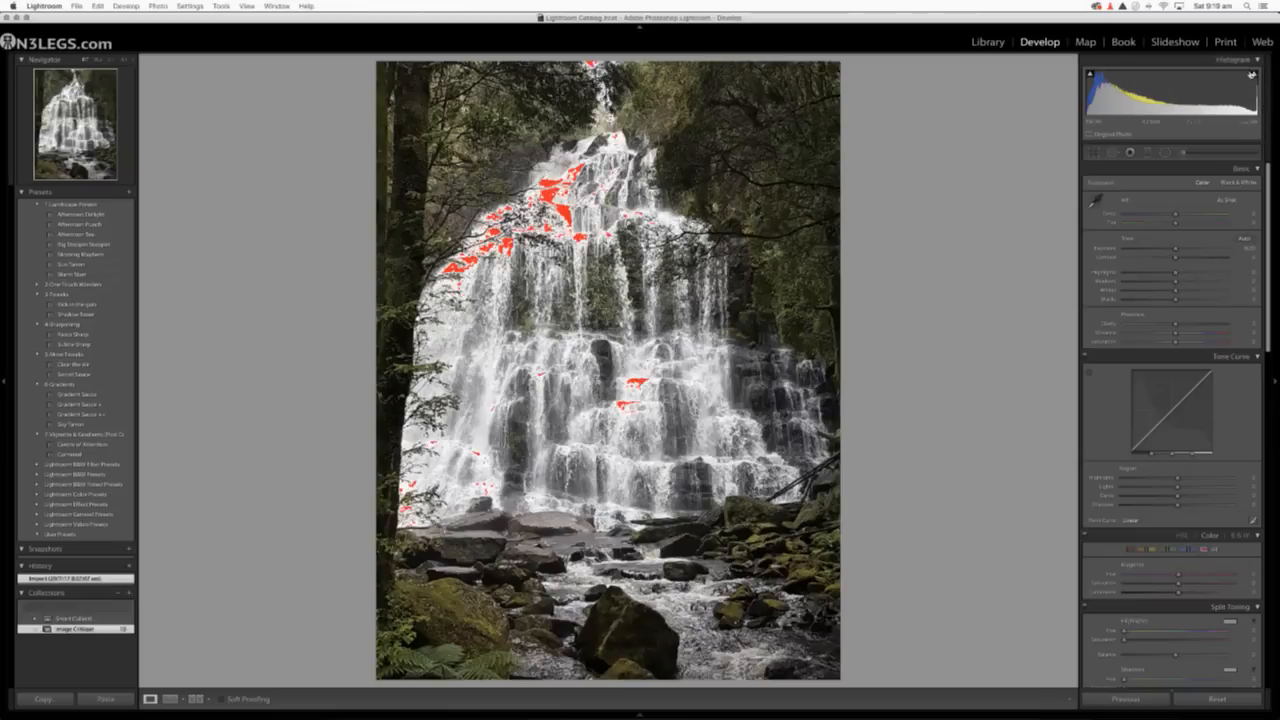
click(1254, 76)
click(125, 60)
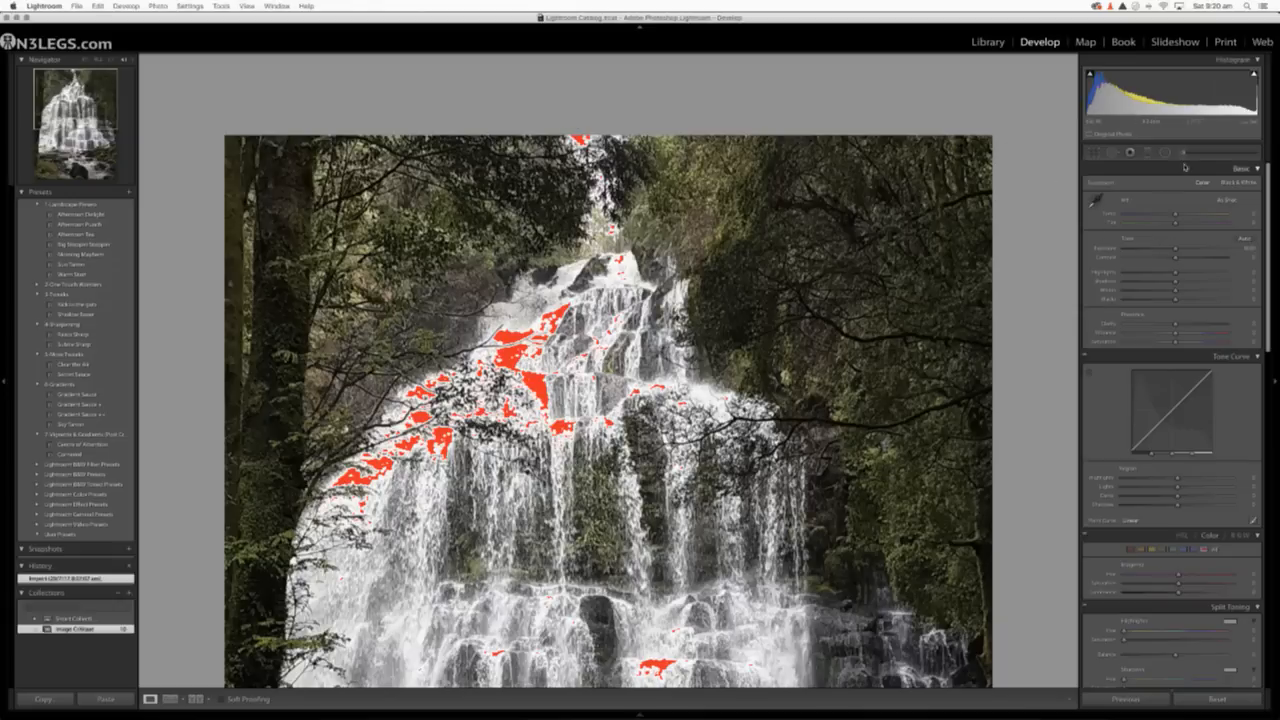
click(972, 430)
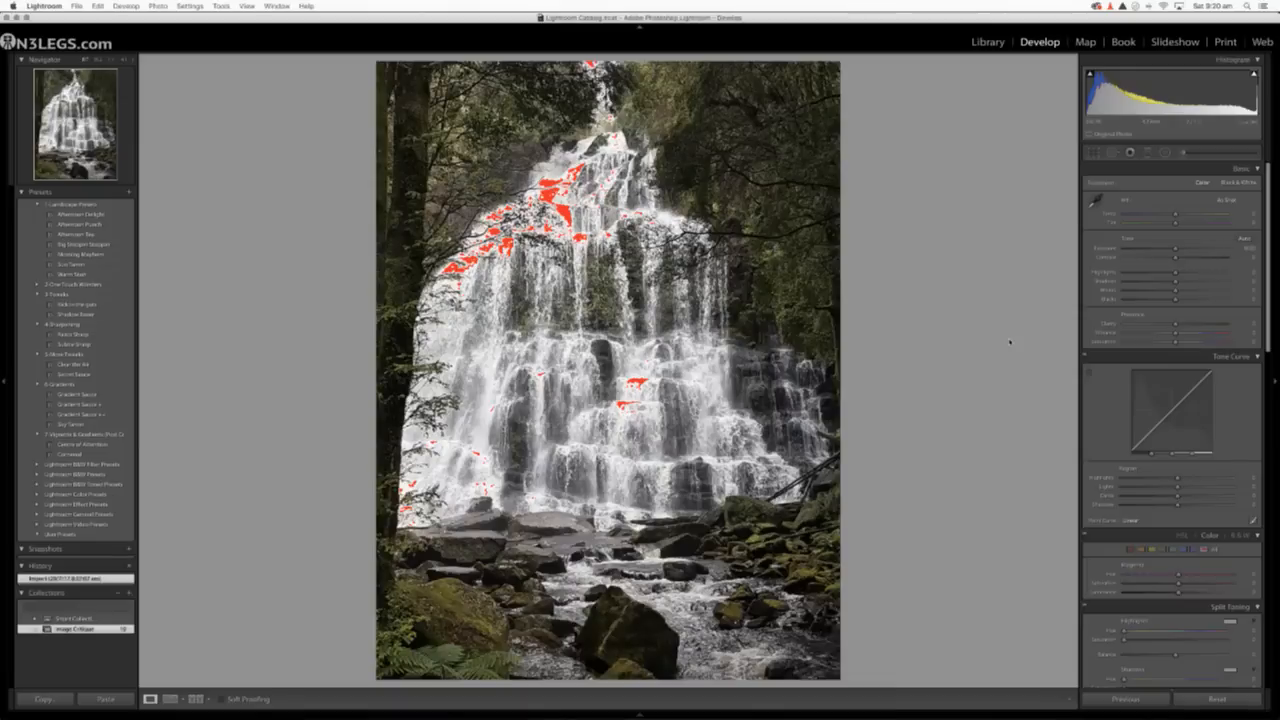
click(1254, 76)
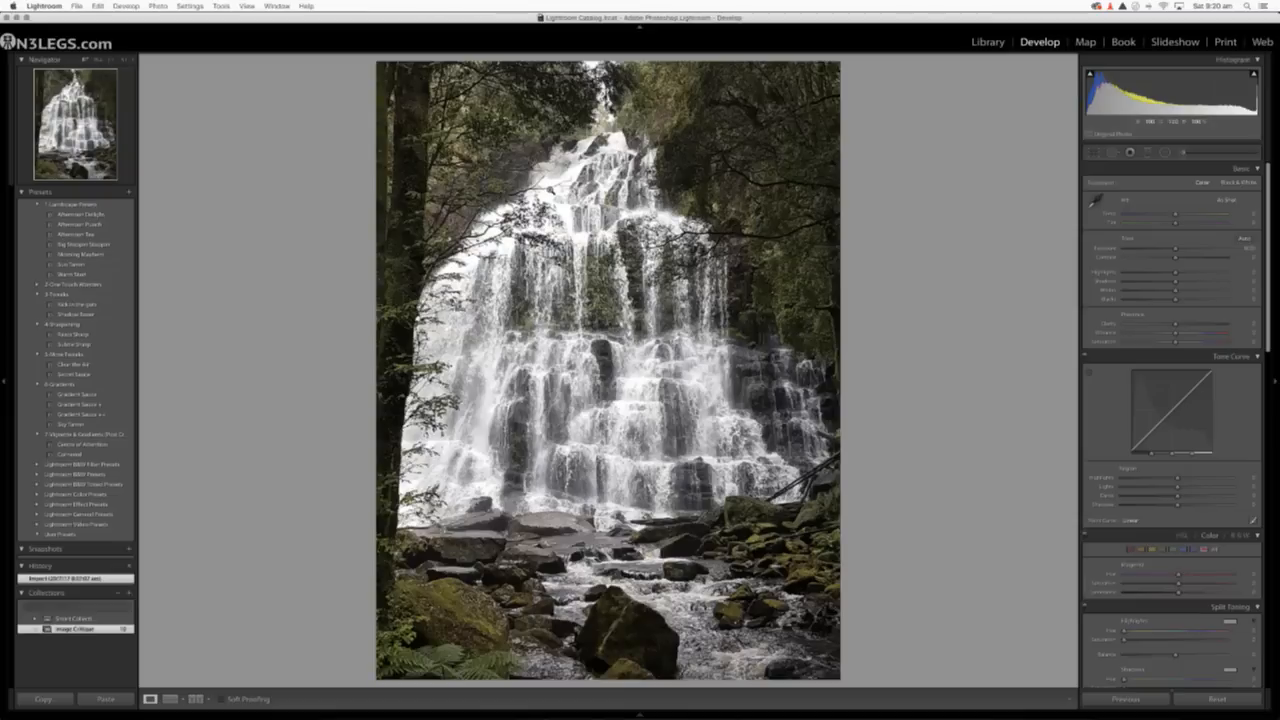
click(553, 195)
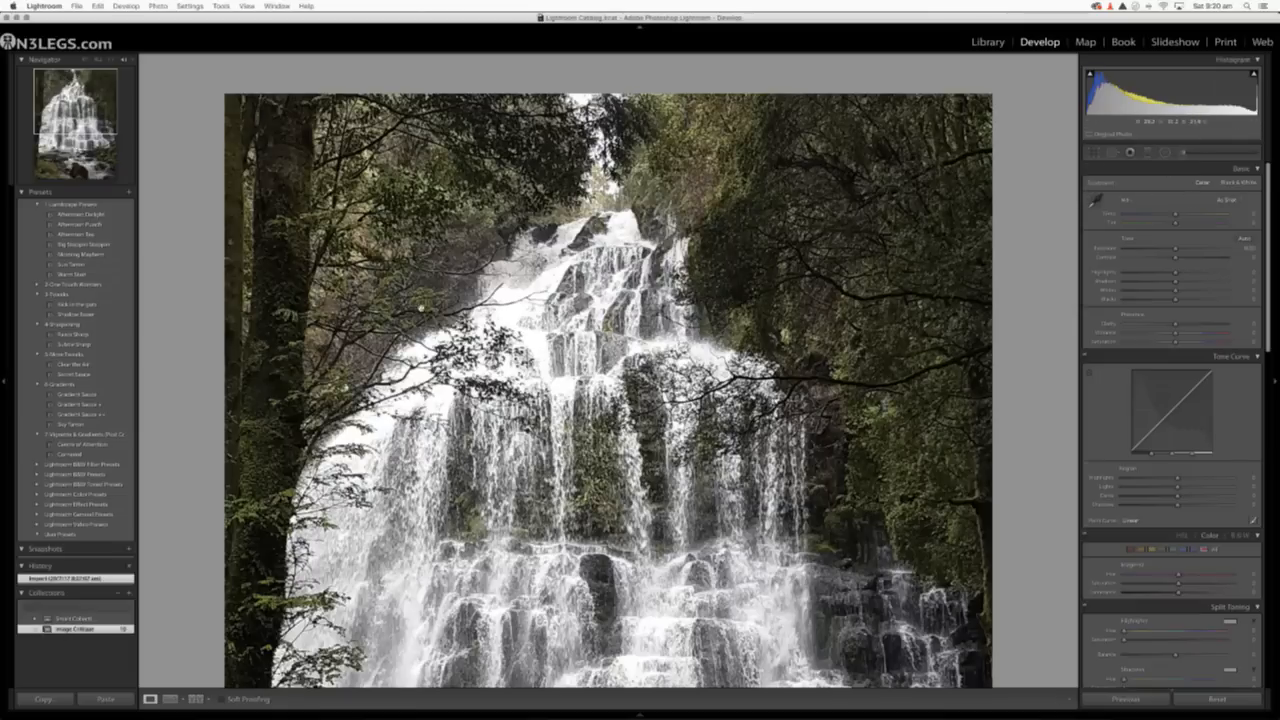
click(422, 308)
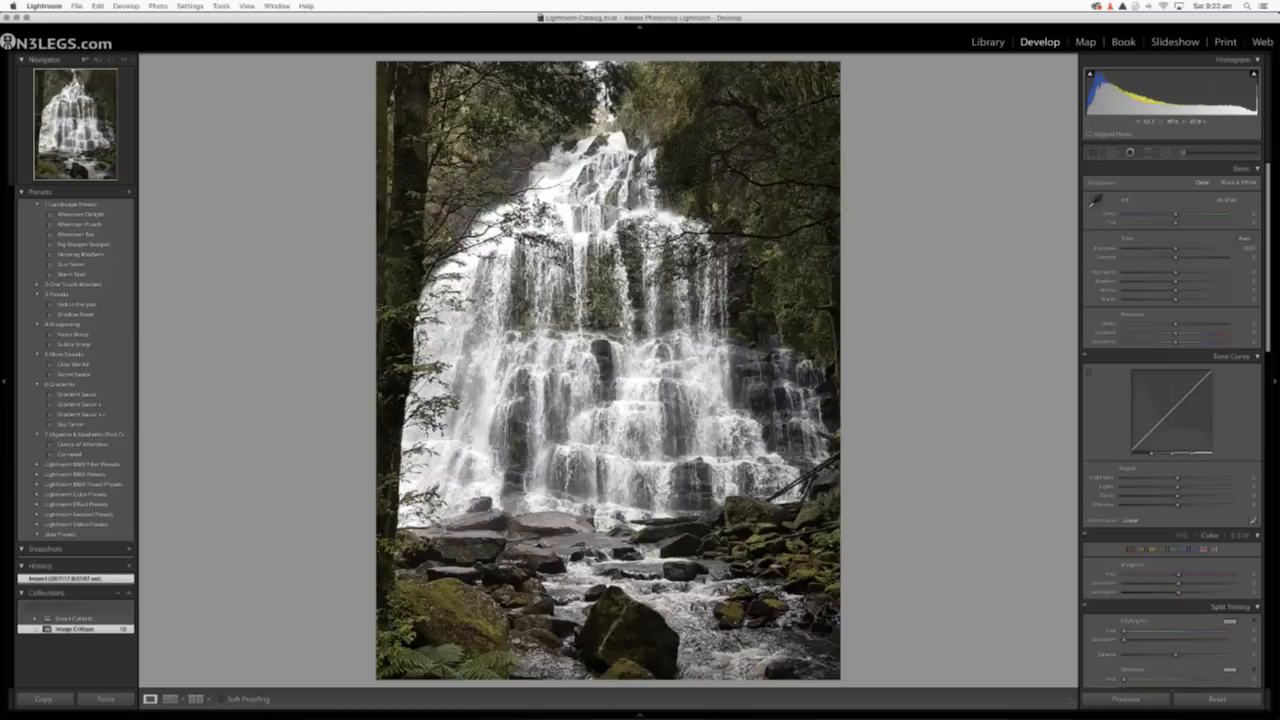
Return to the Library grid and open the tree photo in the Develop module.
click(987, 43)
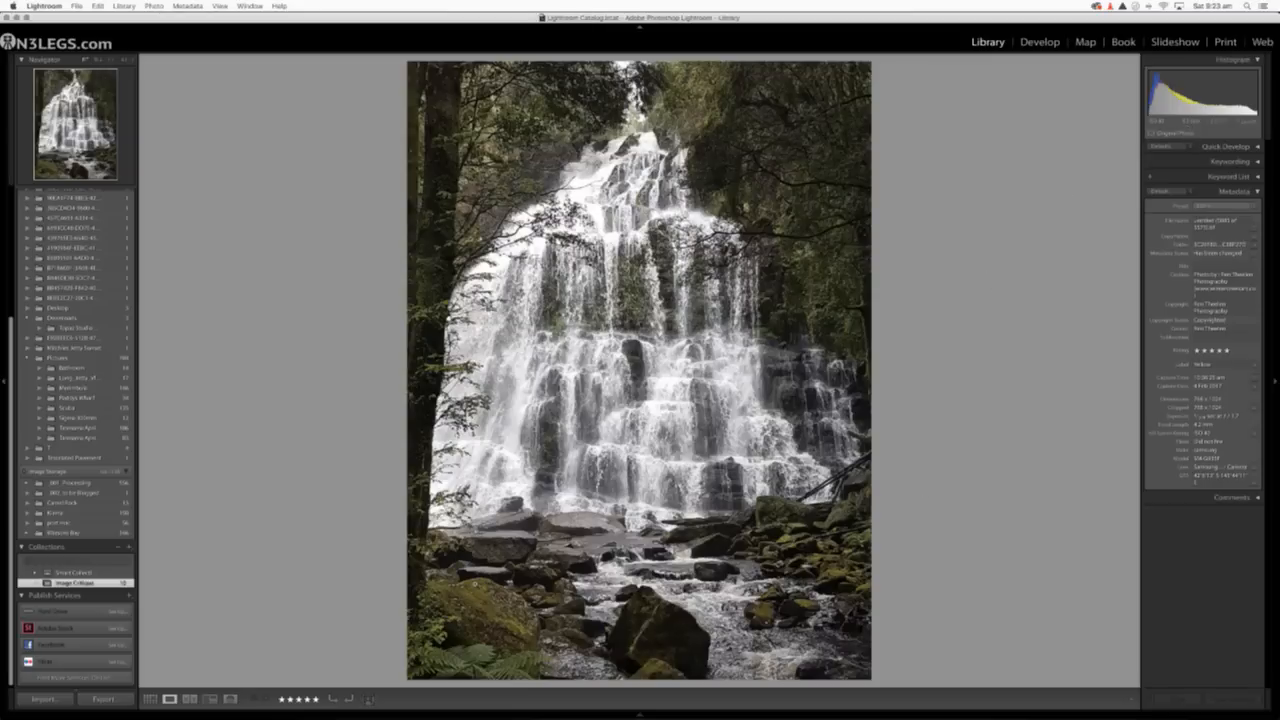
click(150, 698)
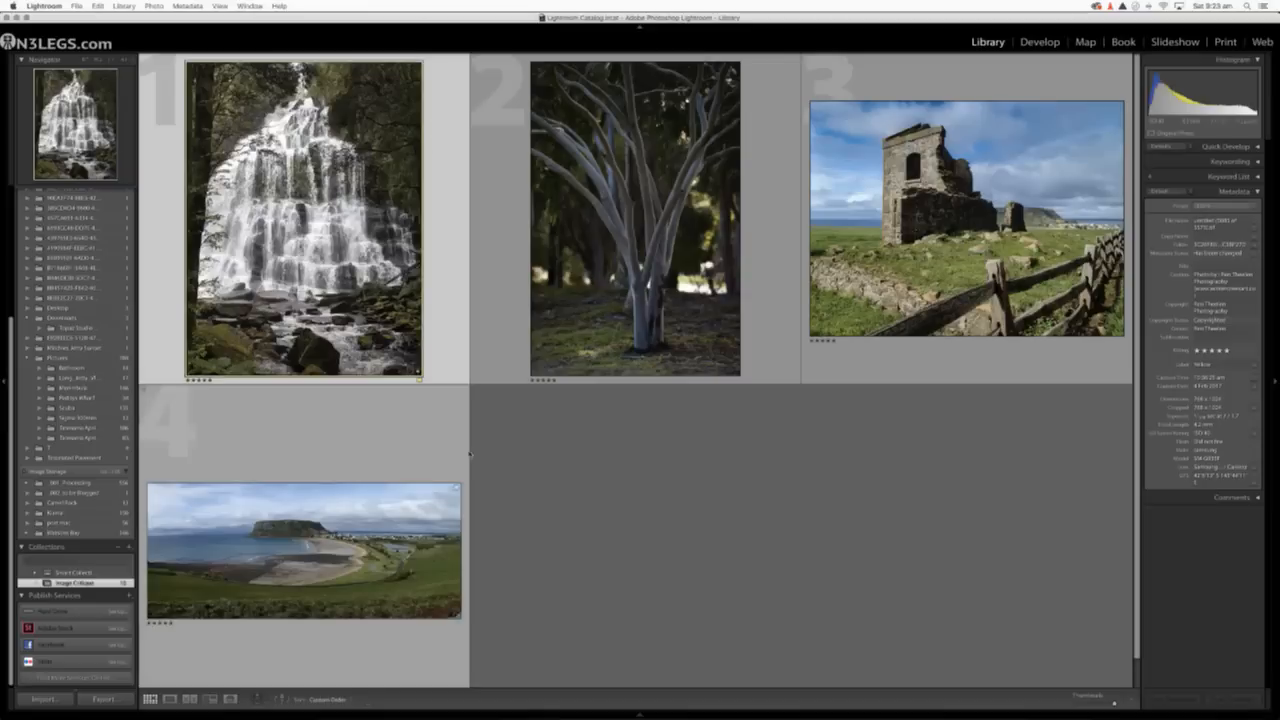
double_click(600, 280)
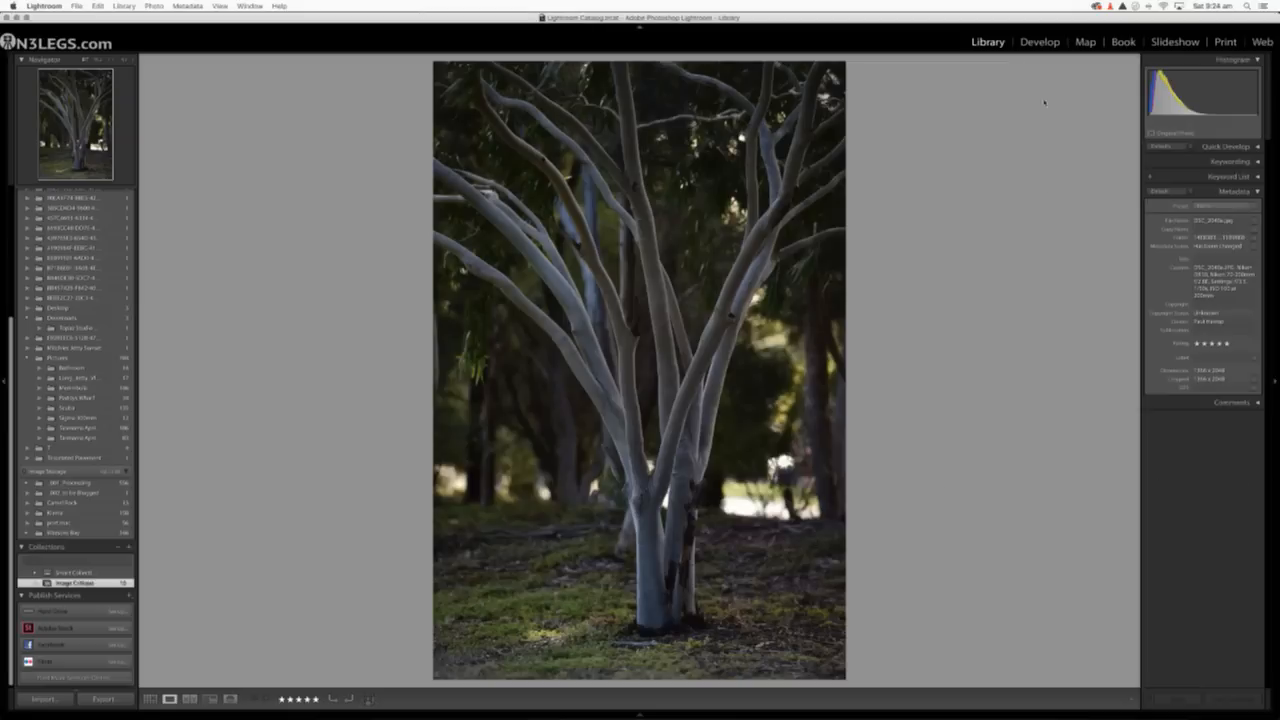
click(1039, 42)
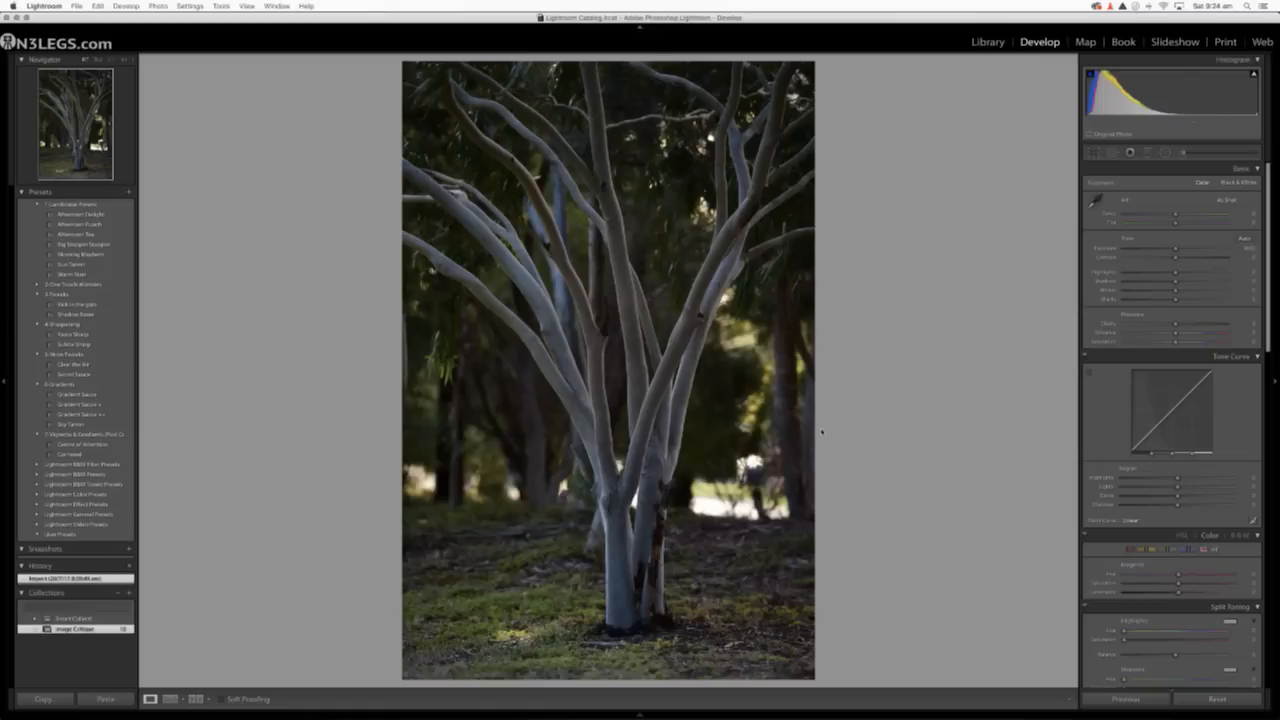
Inspect the bright background patches beside the tree trunk up close with the highlight clipping overlay, and return to the full view.
click(755, 465)
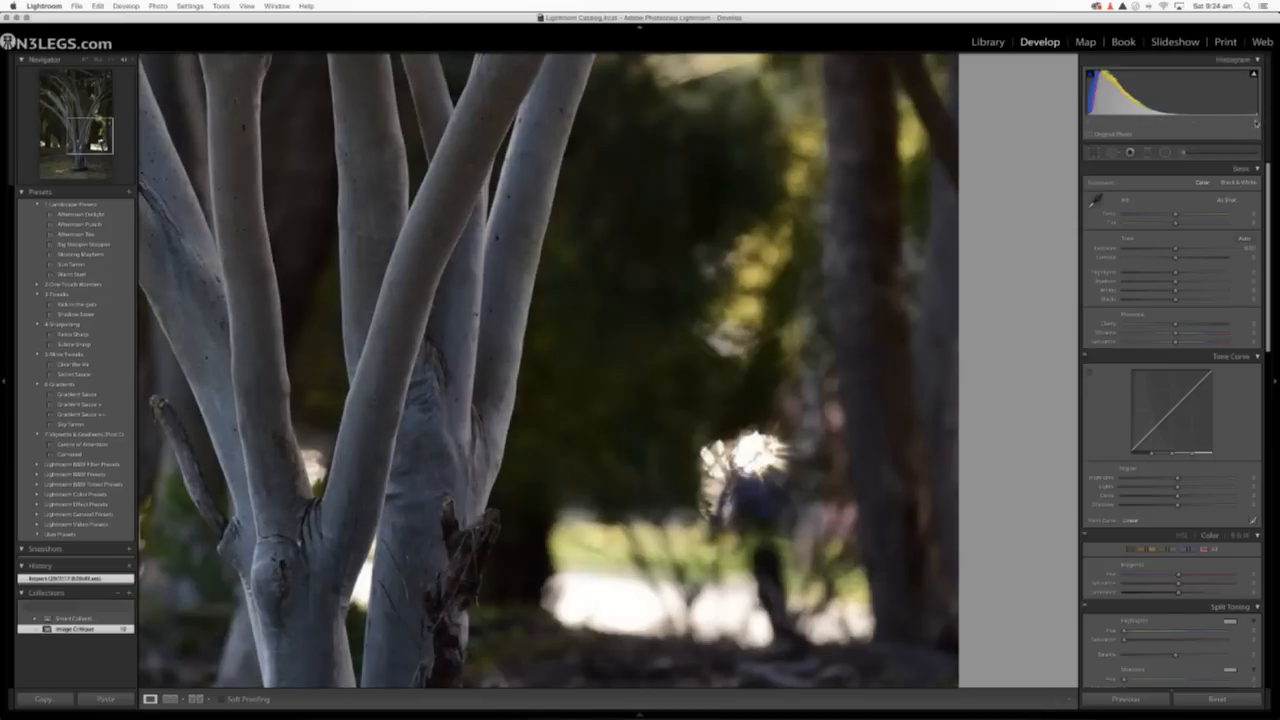
mouse_move(1253, 77)
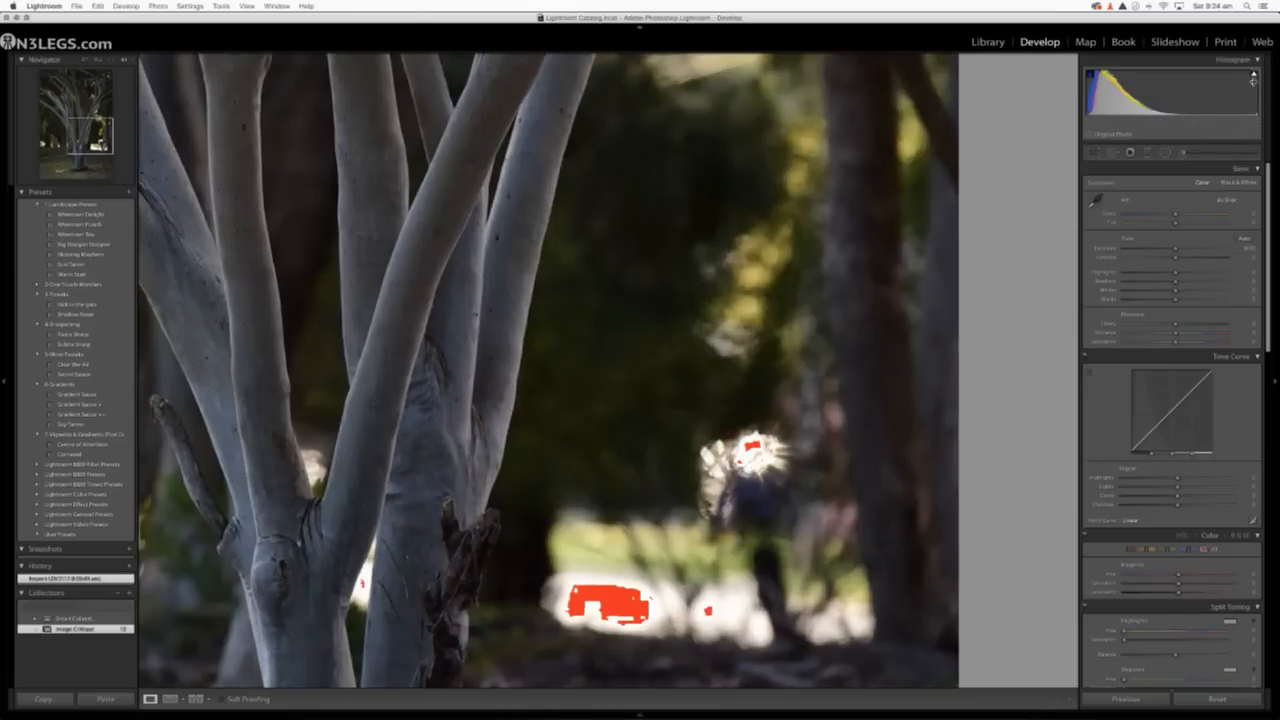
click(1253, 74)
click(1251, 76)
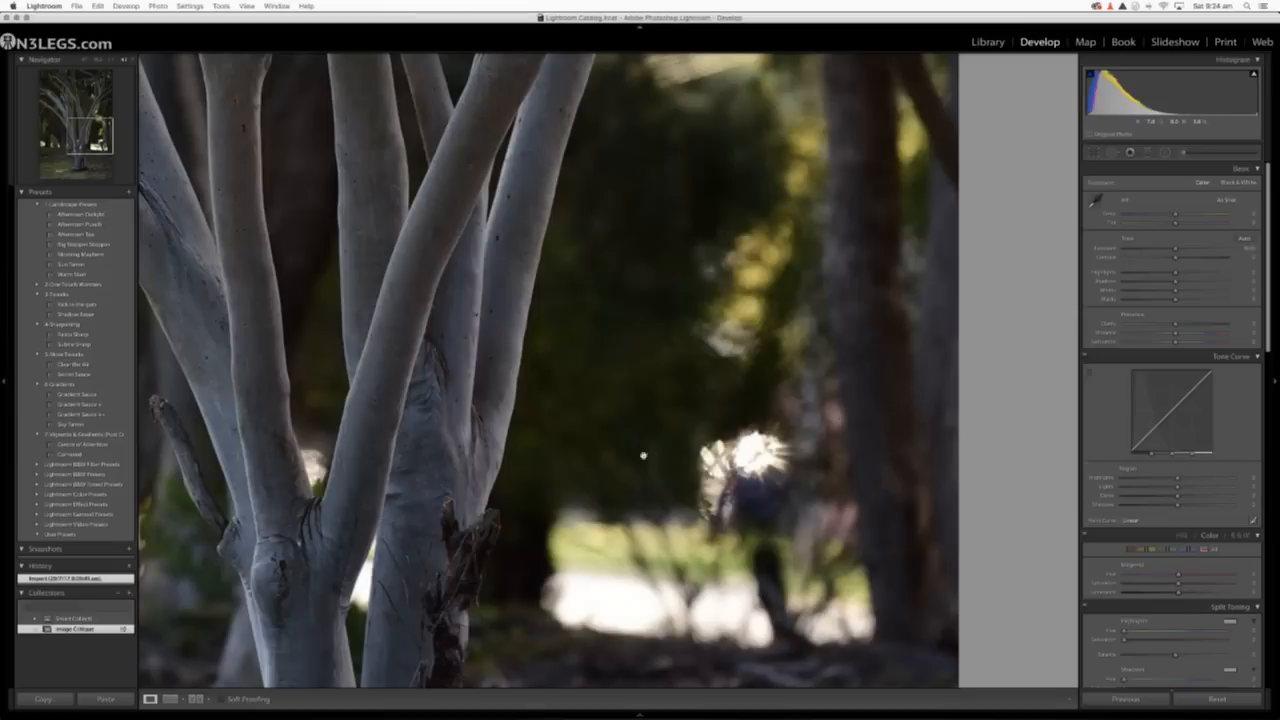
click(665, 456)
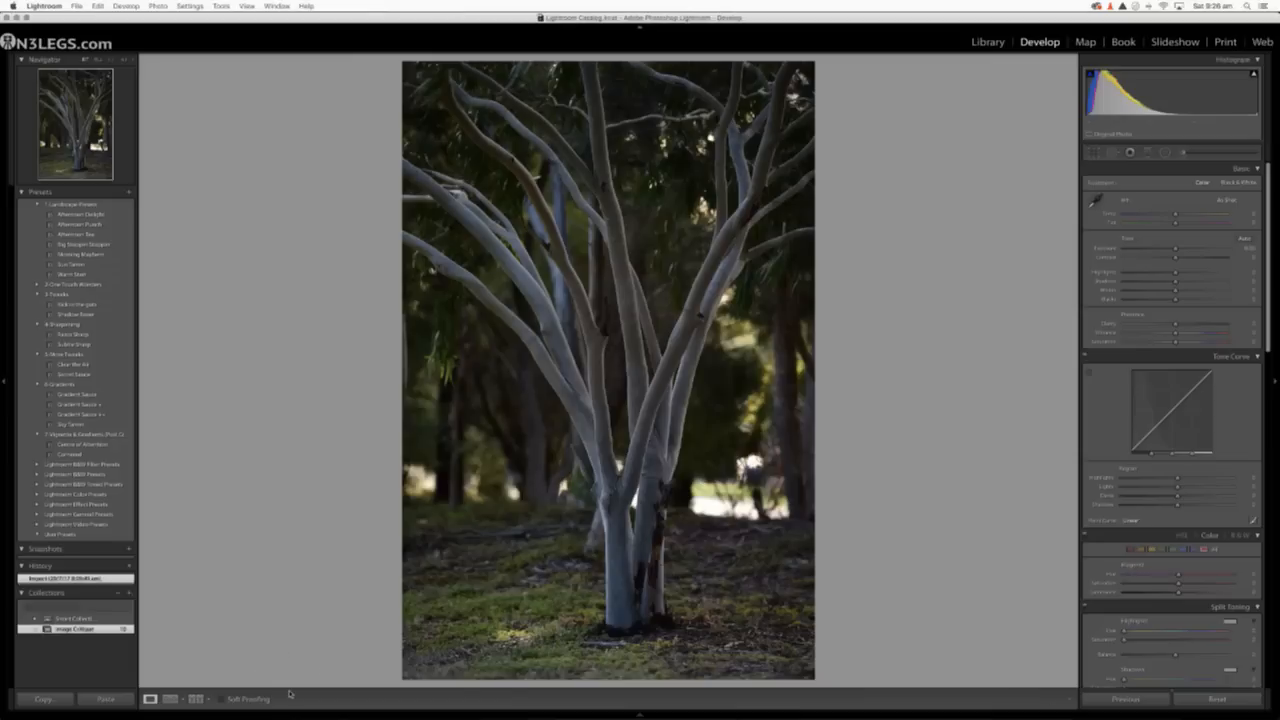
Select the stone ruin photo and the coastal panorama together in the Library and rate both four stars.
click(988, 42)
mouse_move(430, 714)
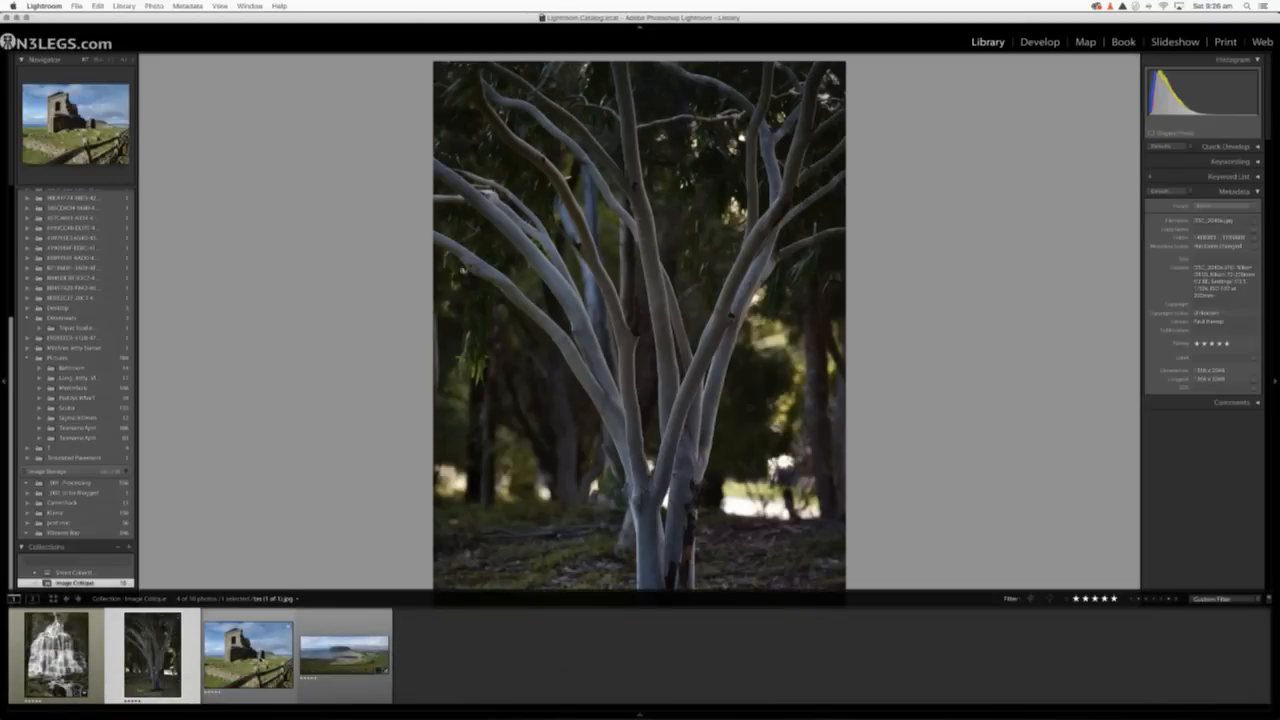
click(248, 652)
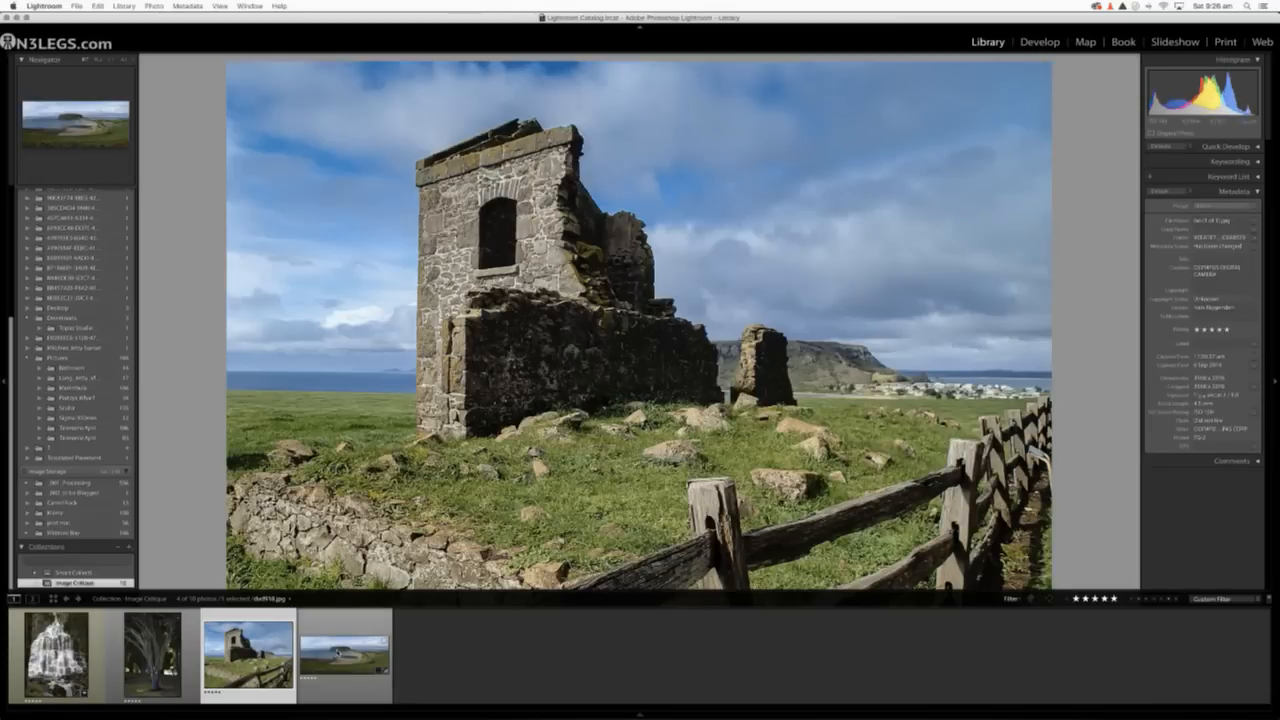
super+click(341, 652)
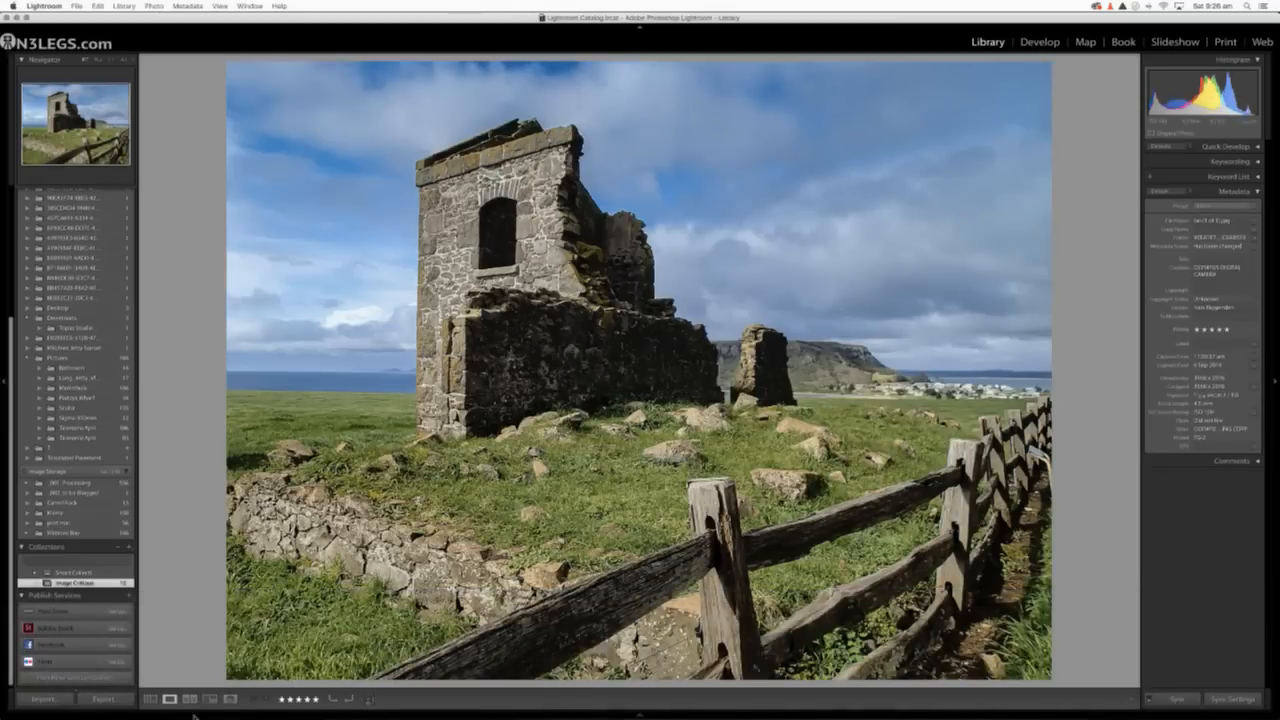
click(150, 699)
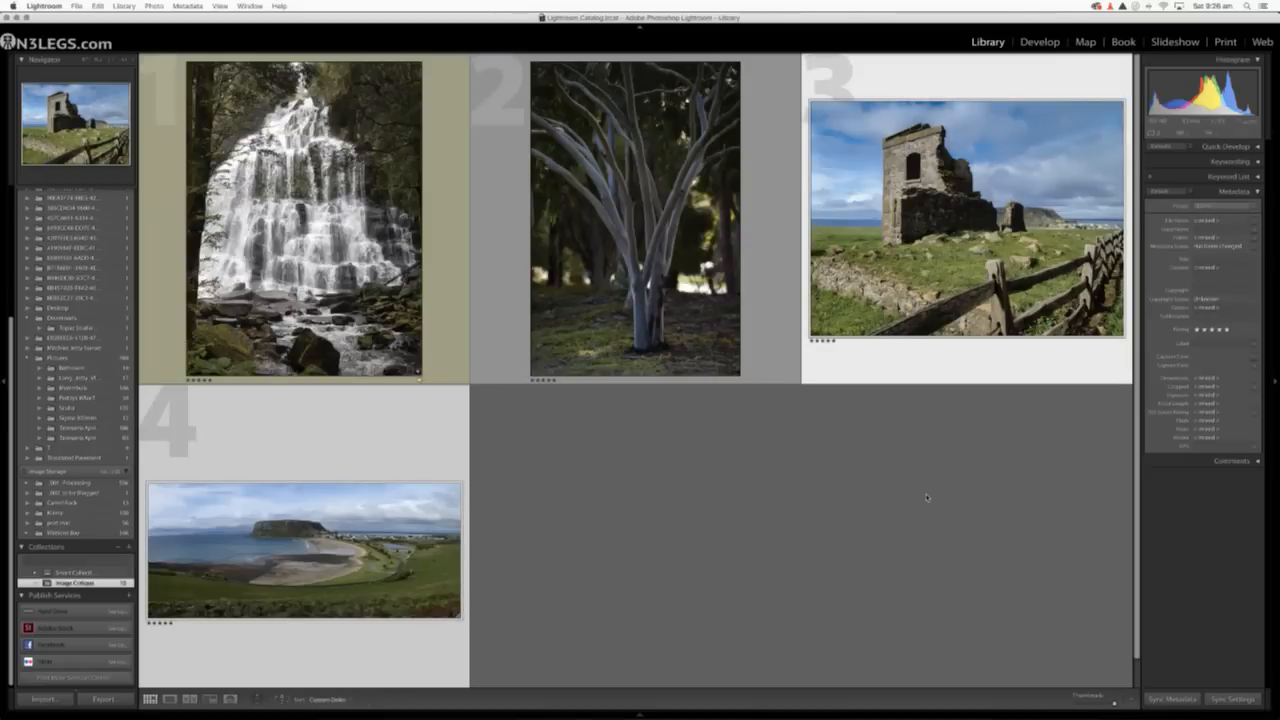
key(4)
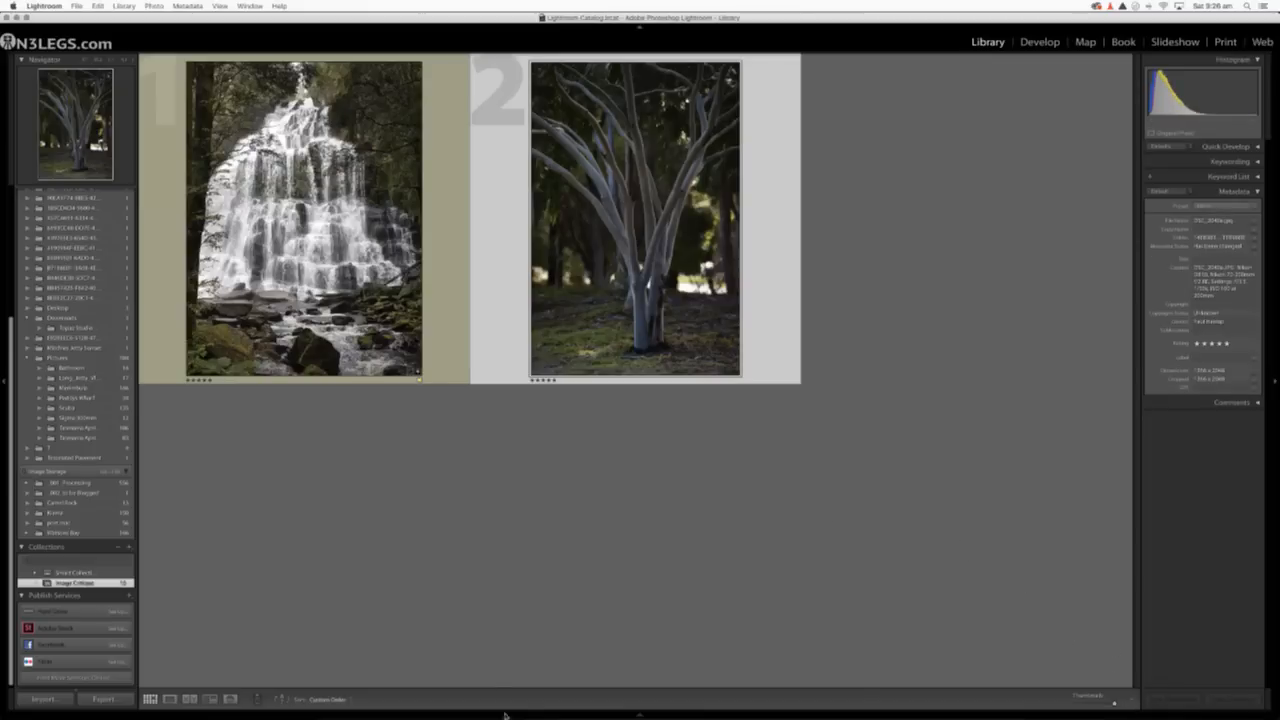
Filter the Image Critique collection to photos rated exactly four stars.
click(641, 713)
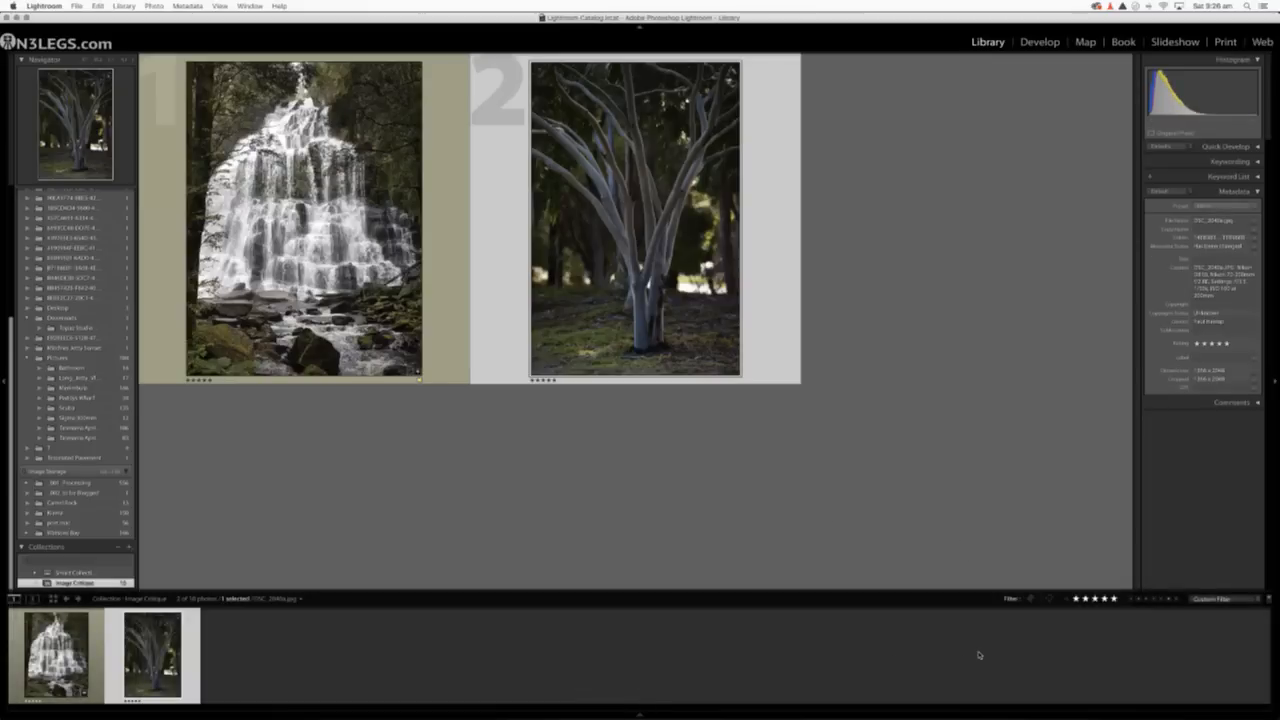
click(1104, 598)
click(901, 511)
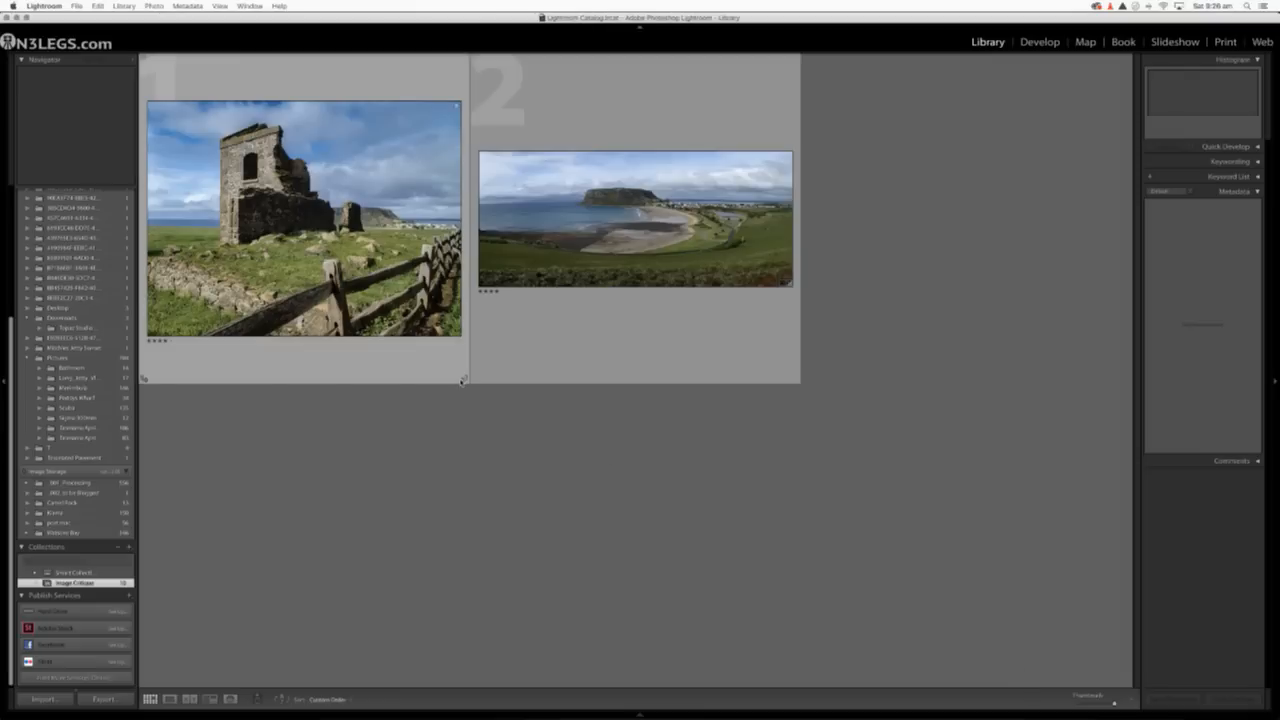
Open the stone ruin photo in the Develop module, zoomed in on the sky beside the ruin's wall.
click(408, 293)
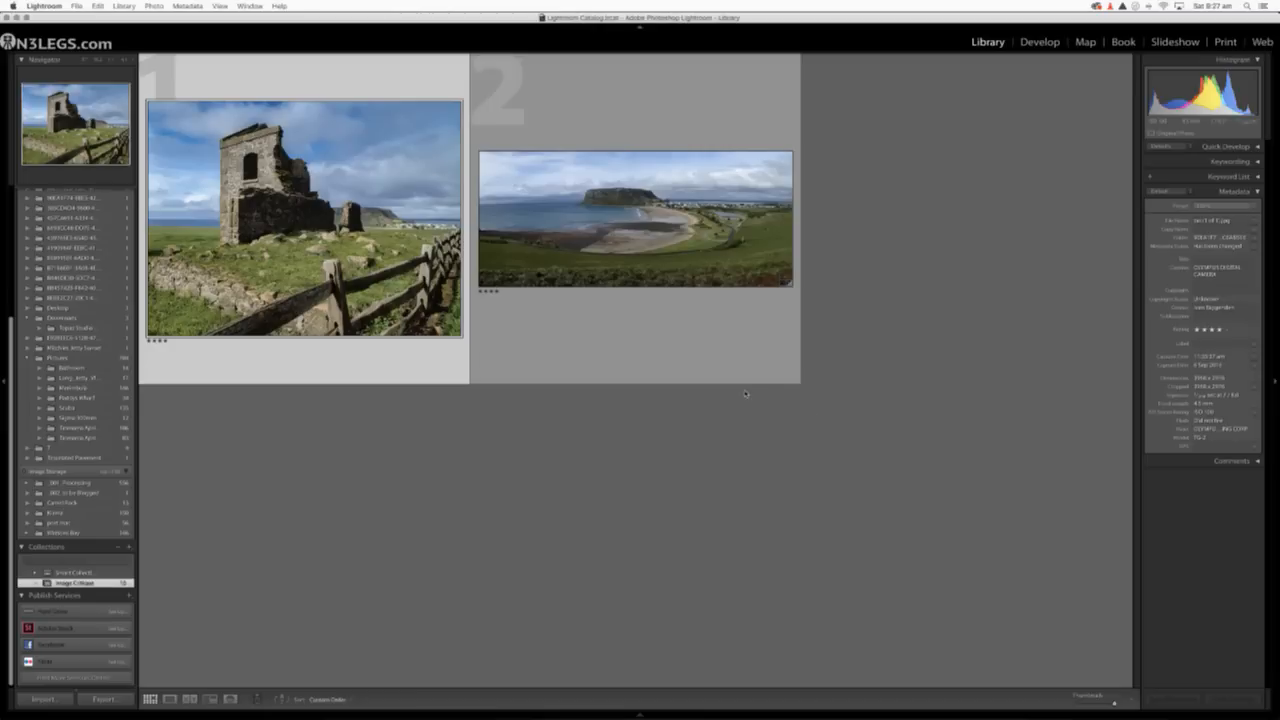
double_click(350, 266)
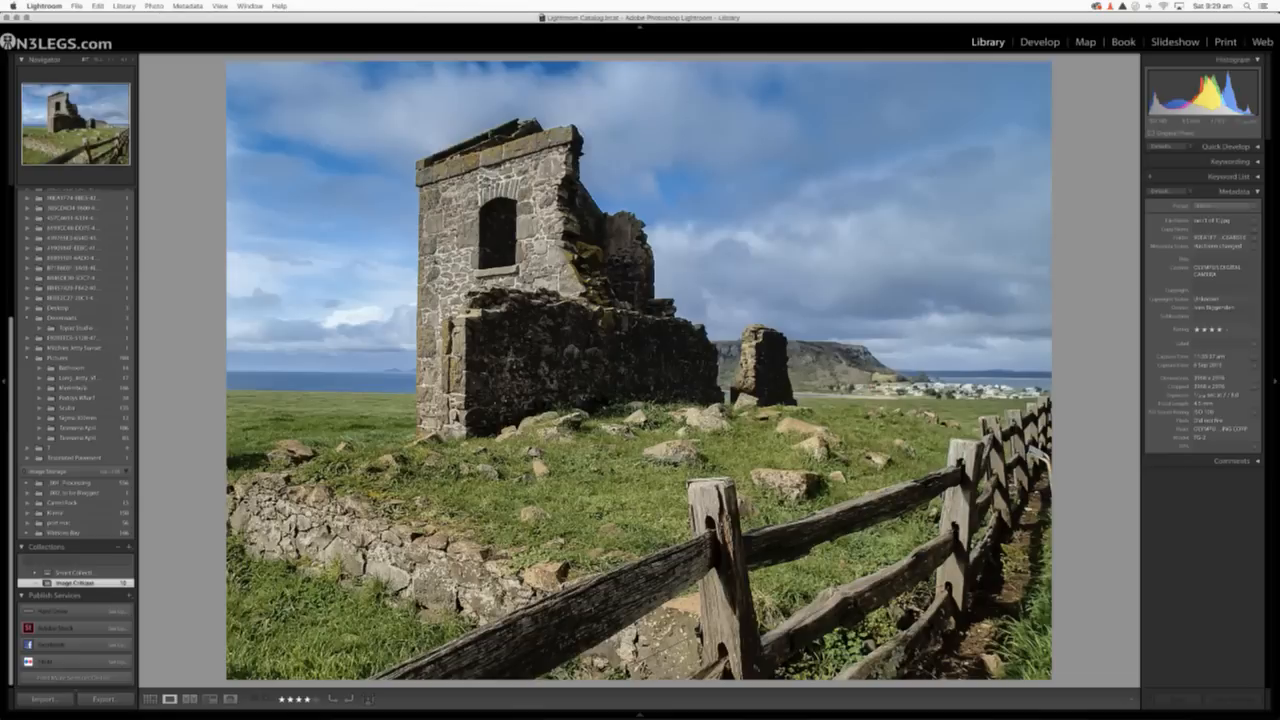
click(402, 271)
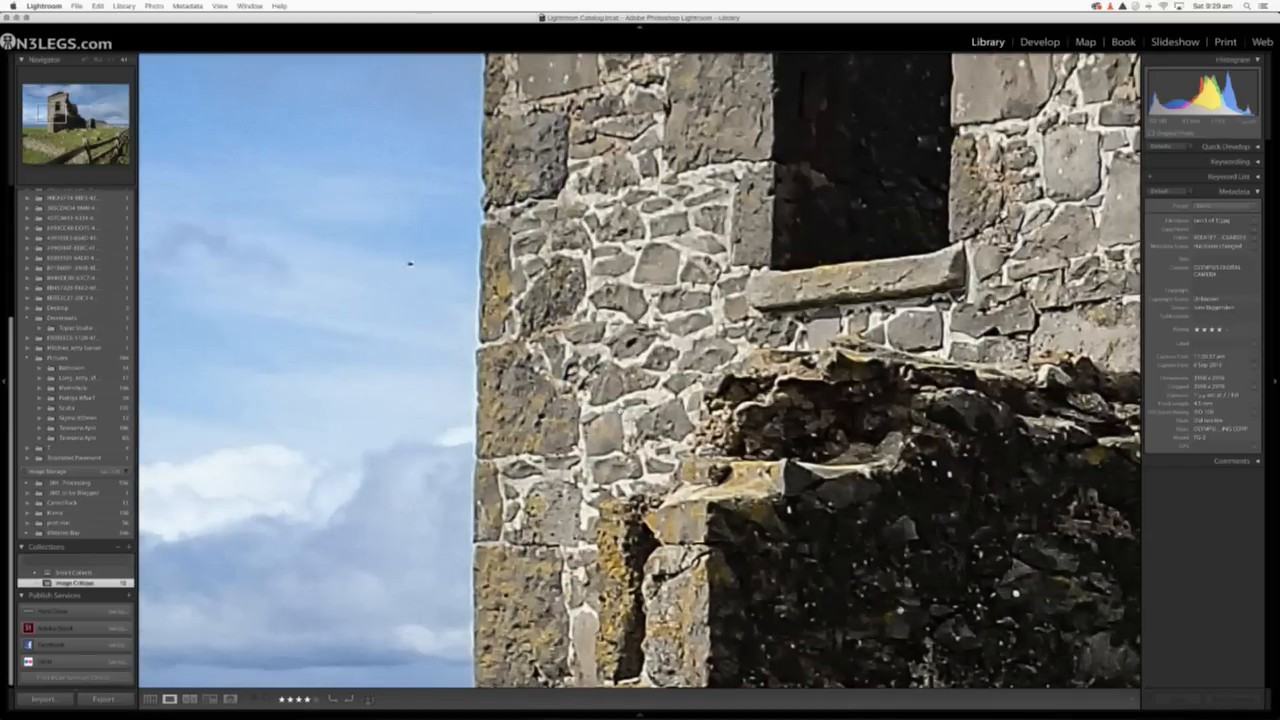
click(1040, 42)
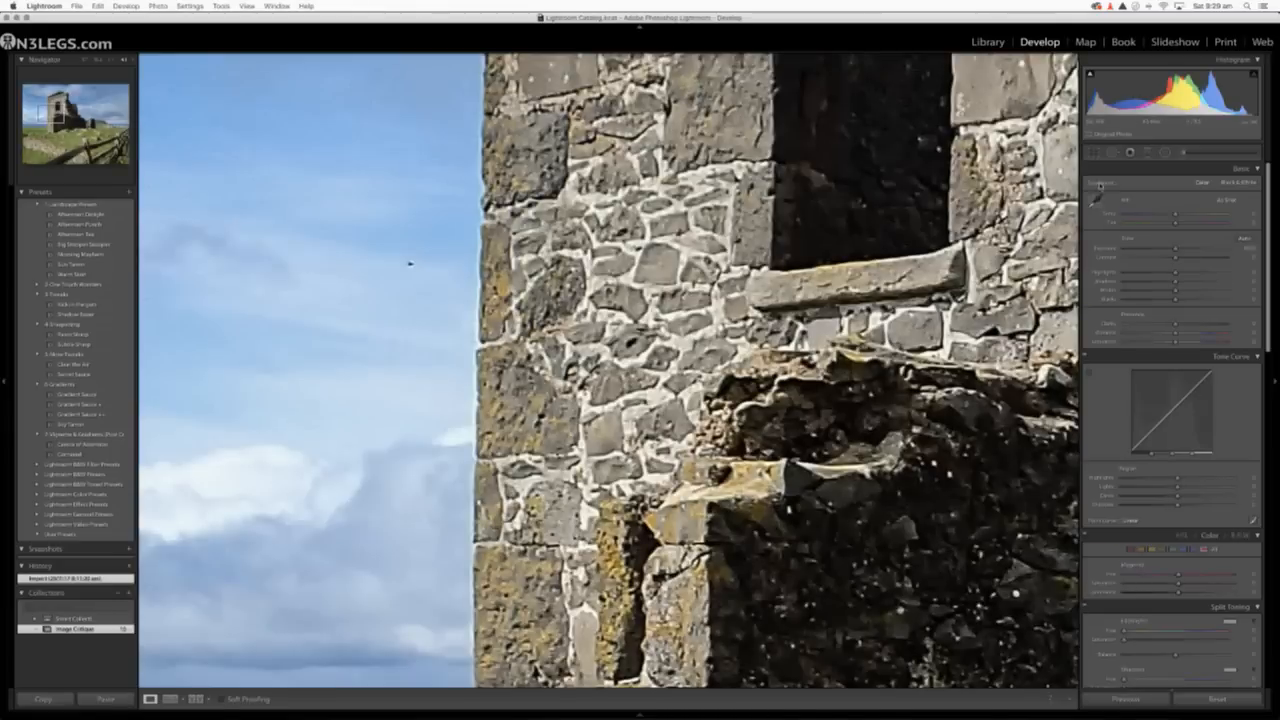
Remove the small dark speck from the sky beside the ruin's wall with the Spot Removal tool in Heal mode.
click(1111, 152)
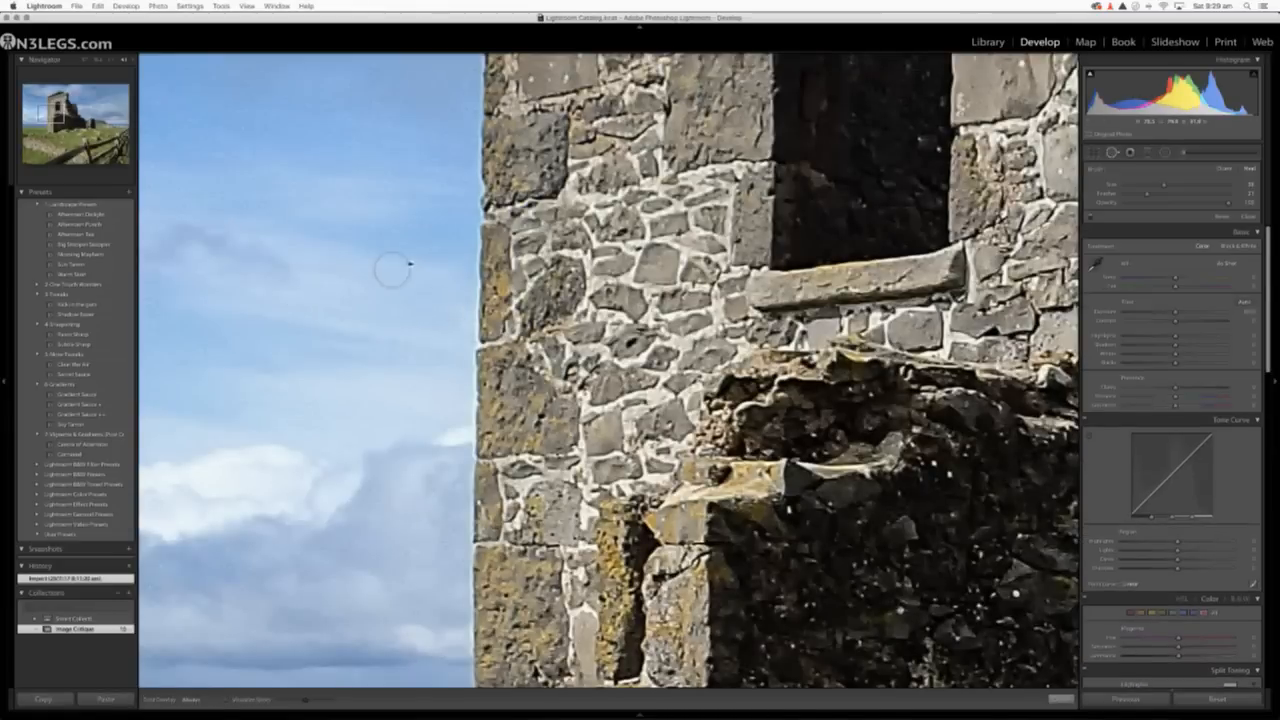
scroll(410, 264, down, 3)
click(410, 264)
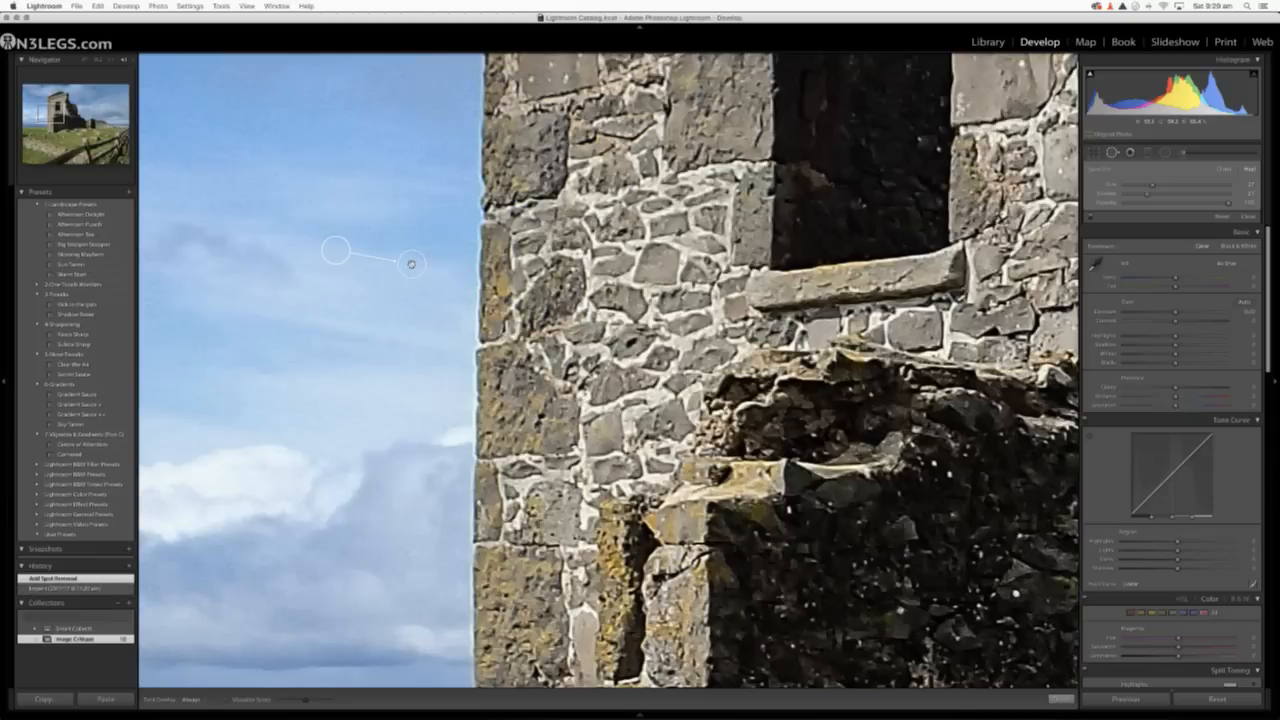
click(1112, 153)
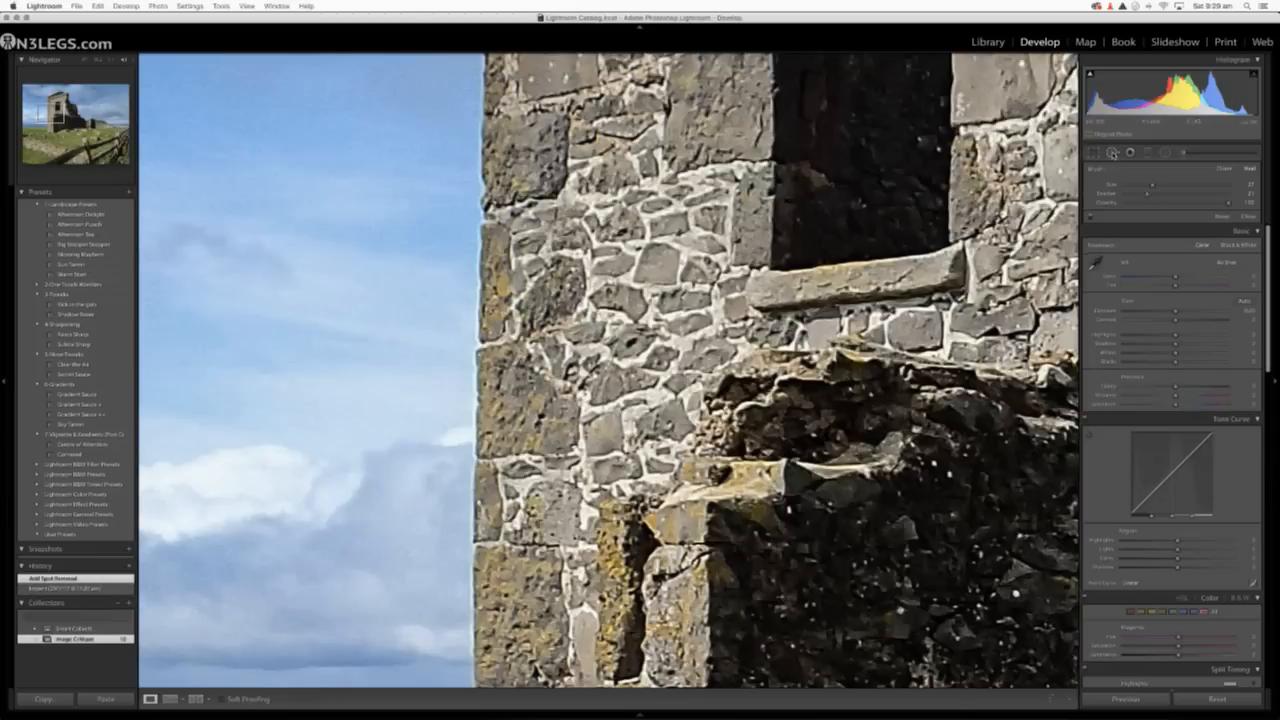
Enable Remove Chromatic Aberration for the ruin photo, viewing the sky and stone edge up close.
click(651, 310)
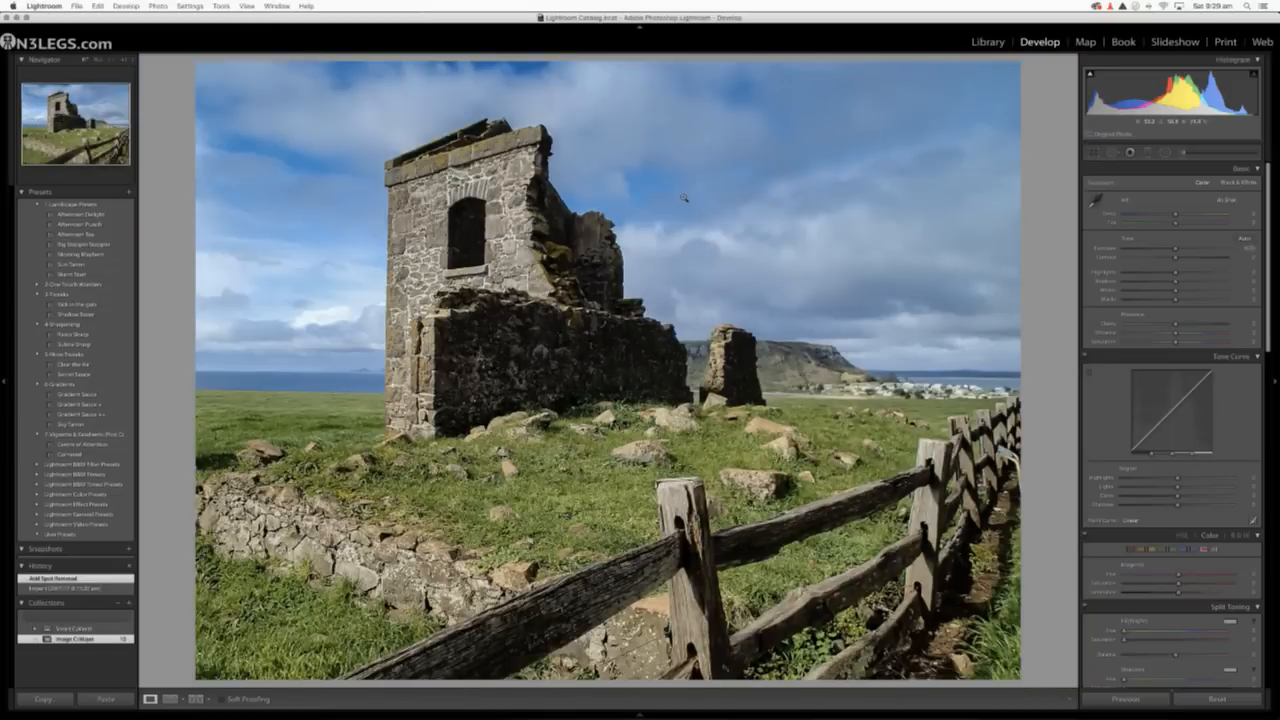
click(697, 222)
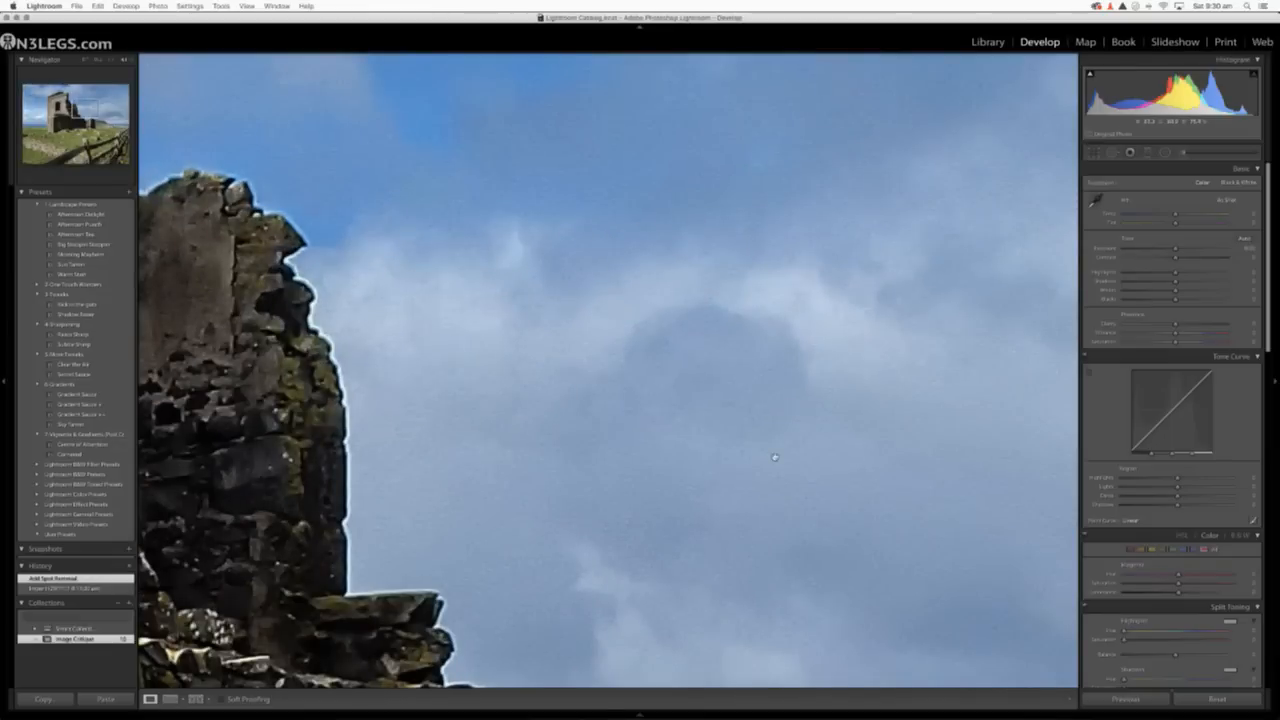
scroll(1128, 440, down, 1)
scroll(1128, 440, down, 15)
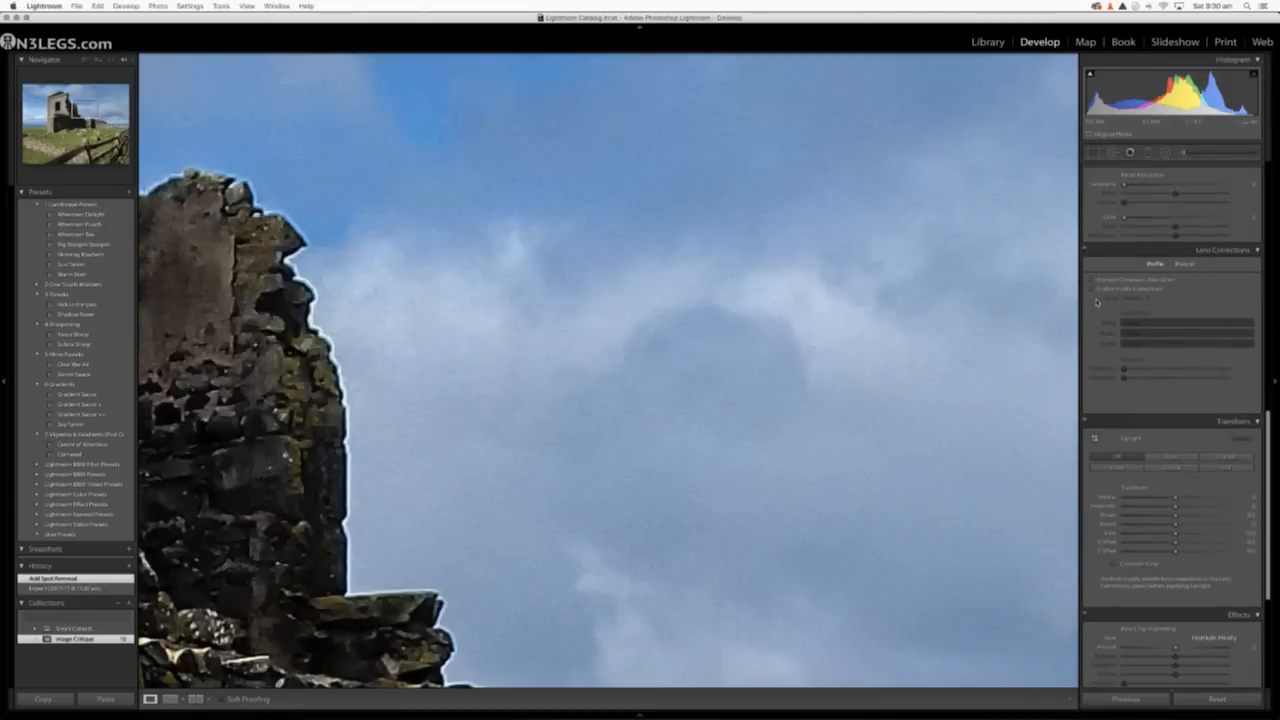
click(1093, 281)
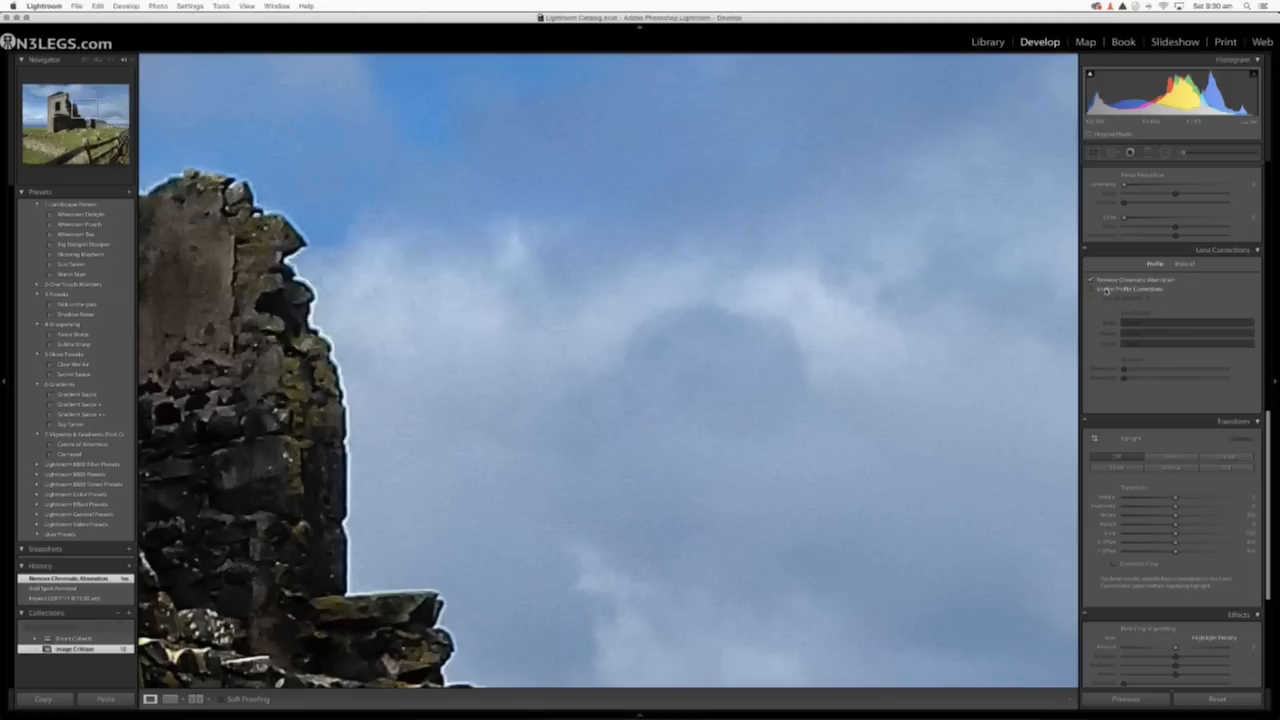
Try the lens profile corrections, switch them off again, and set the manual purple defringe amount to 7.
click(1091, 289)
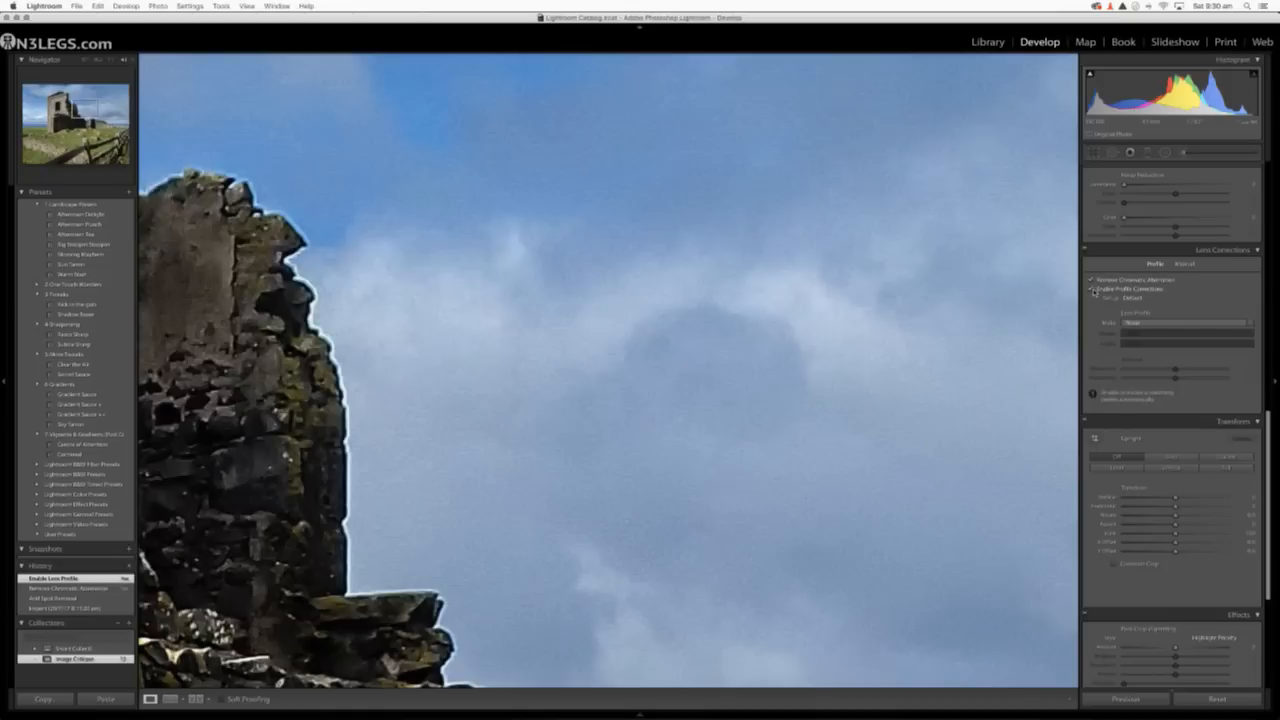
click(1091, 289)
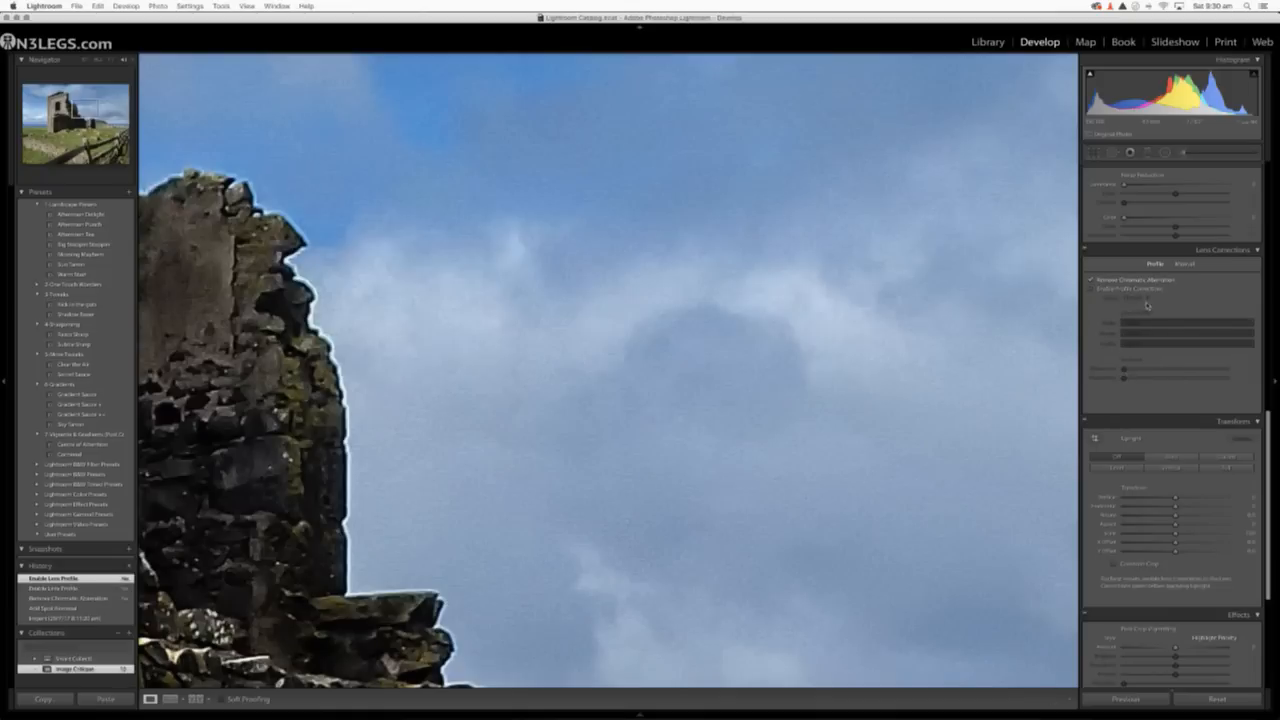
click(1184, 264)
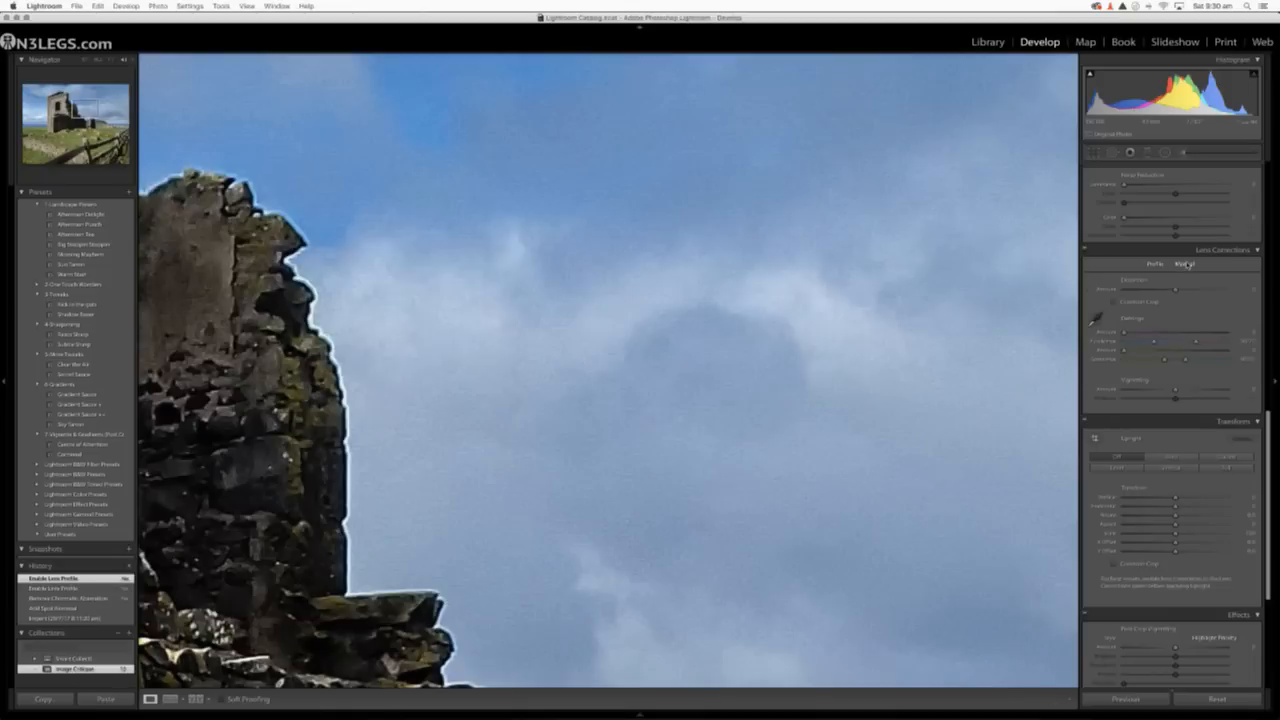
drag(1124, 332, 1158, 333)
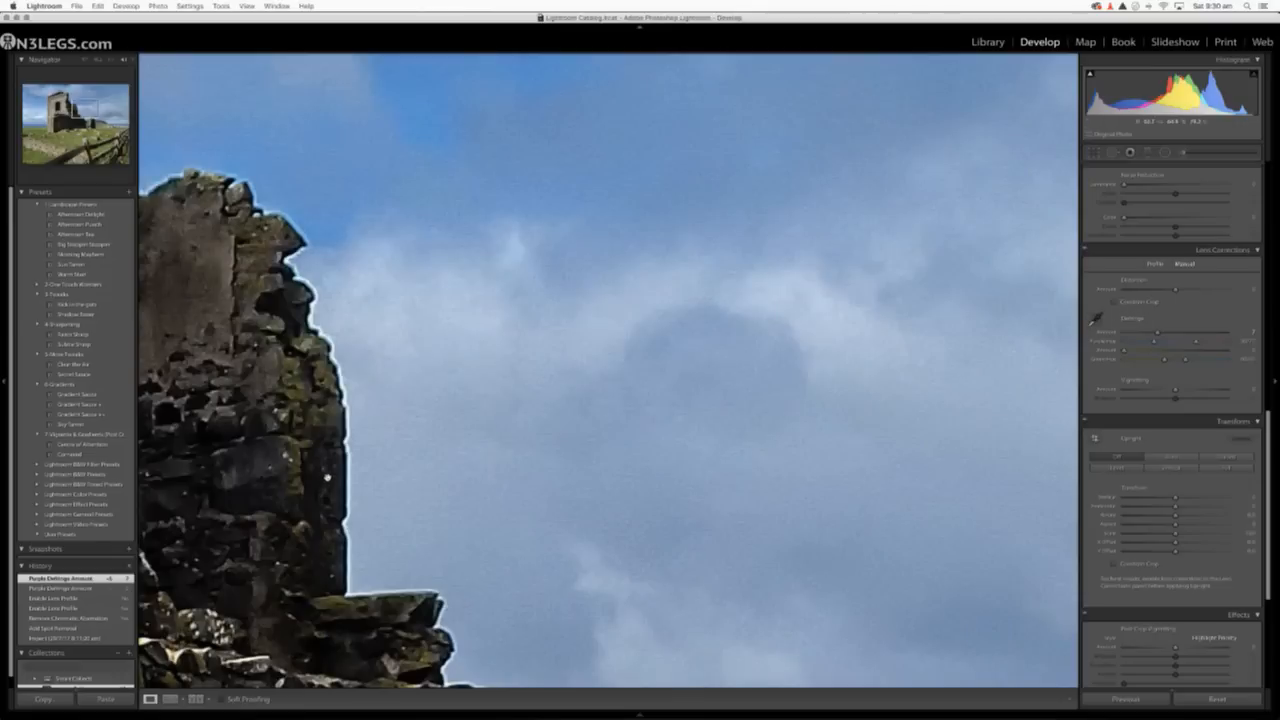
Smooth the sky's grain with luminance noise reduction of about 23, raise its detail slightly, and return to the full view.
scroll(1150, 480, down, 3)
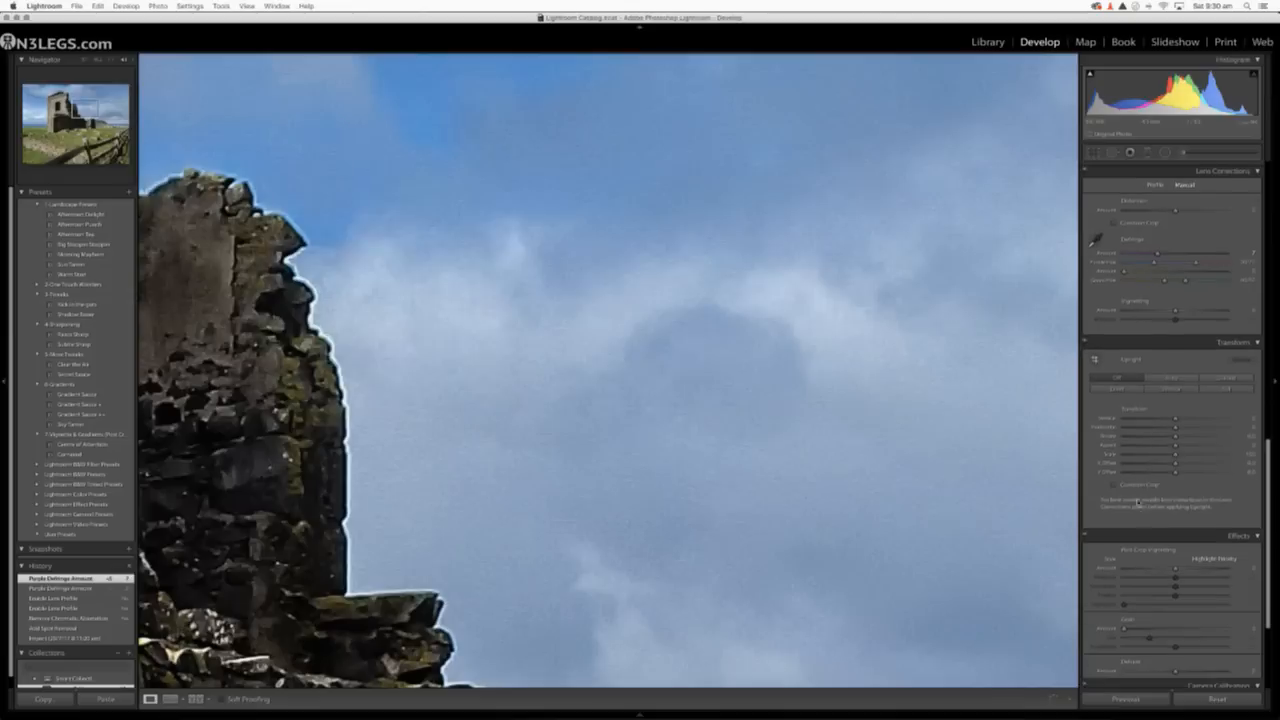
scroll(1141, 468, down, 1)
scroll(1227, 432, down, 4)
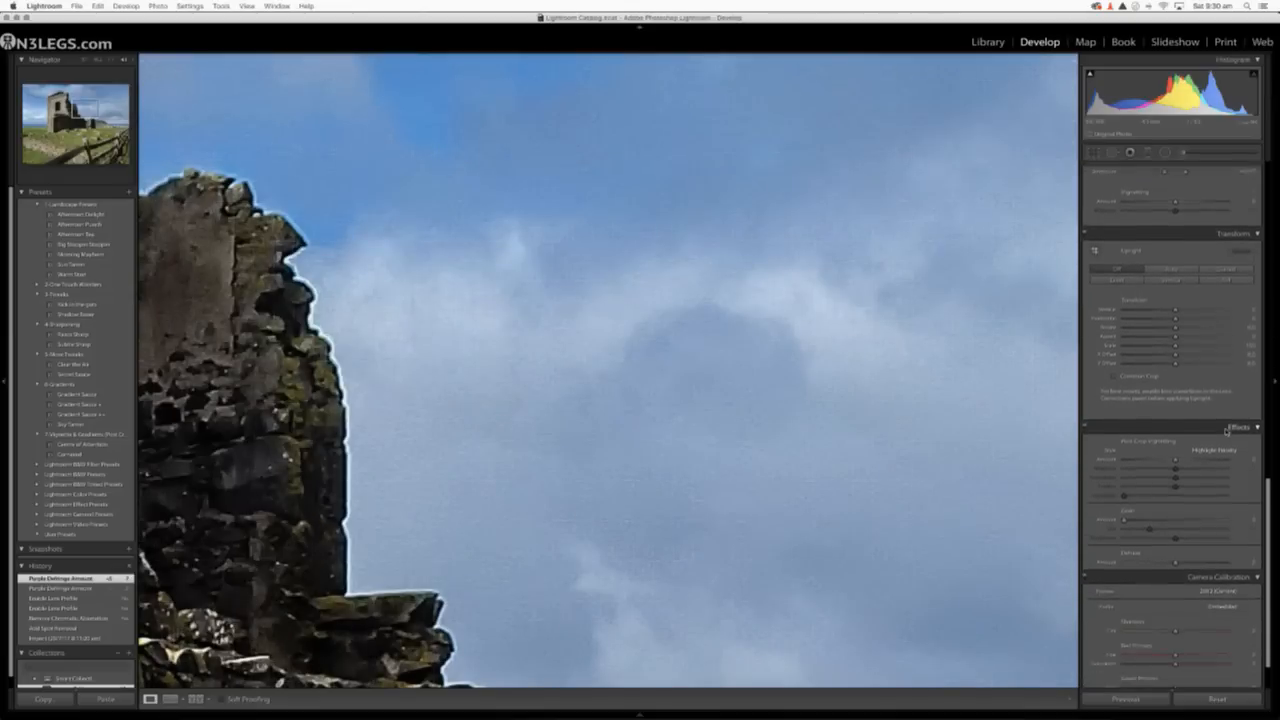
scroll(1227, 432, down, 1)
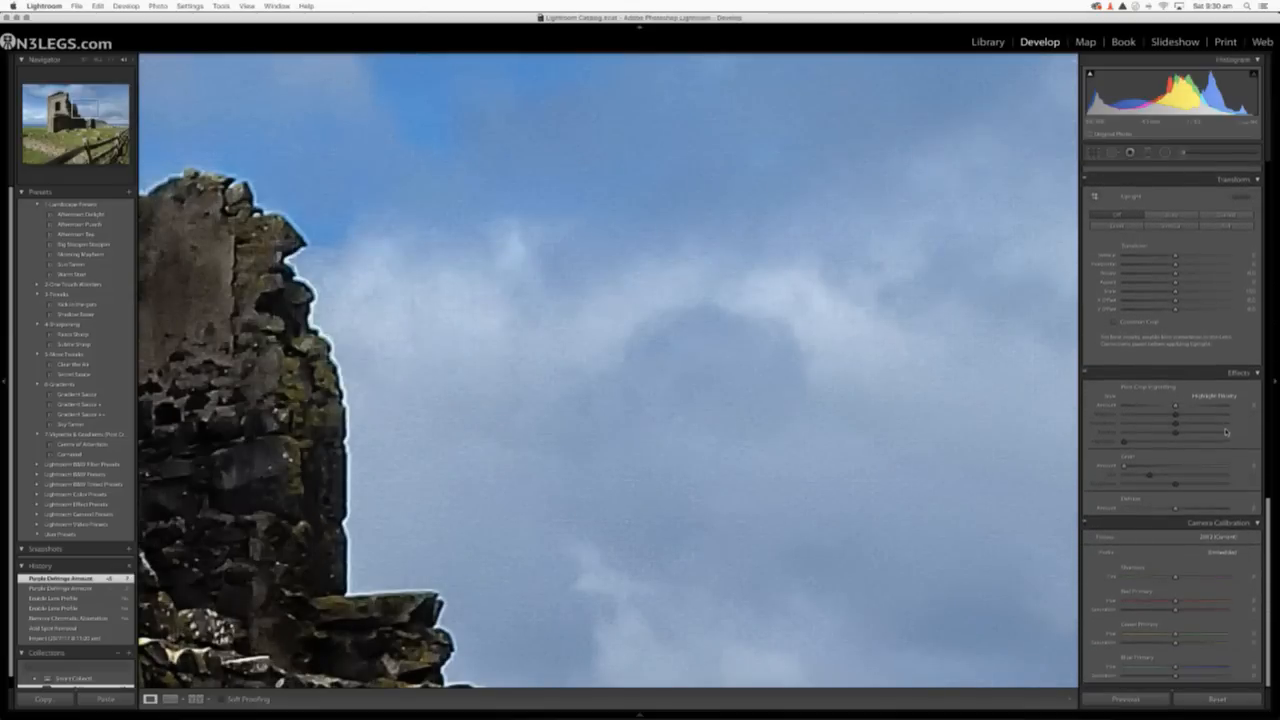
scroll(1227, 432, up, 1)
scroll(1227, 432, up, 10)
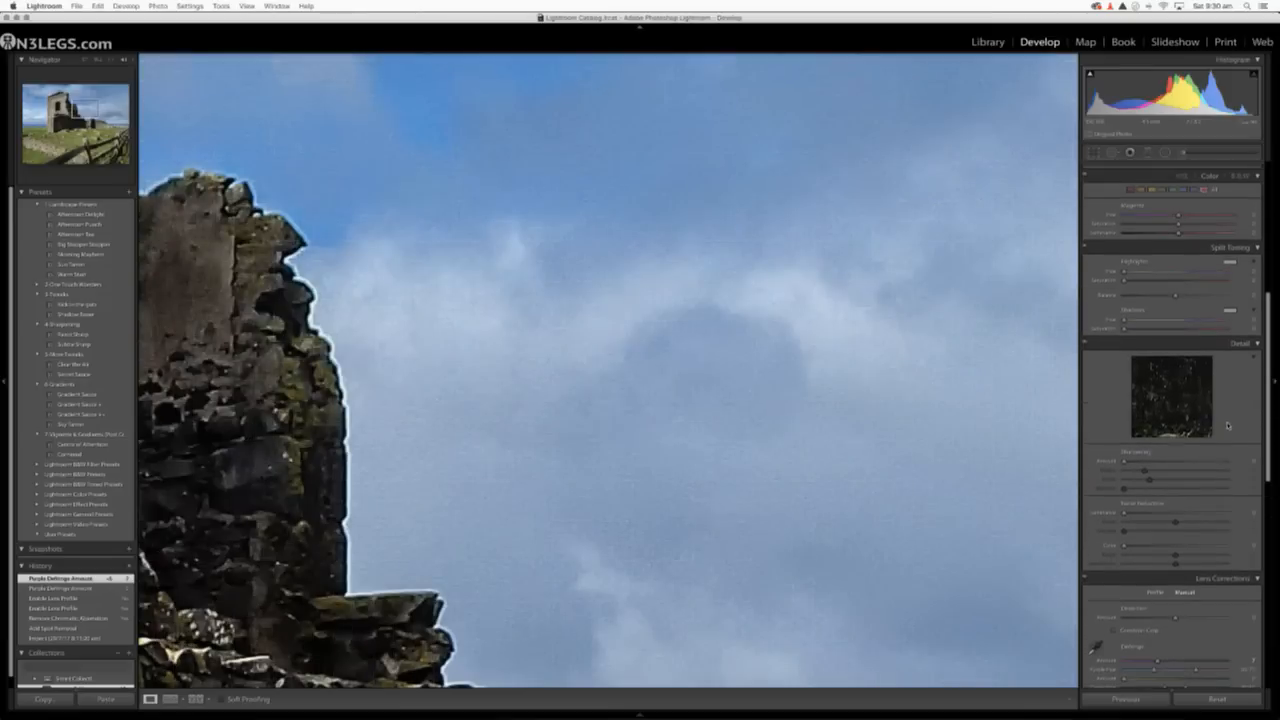
scroll(1230, 418, up, 8)
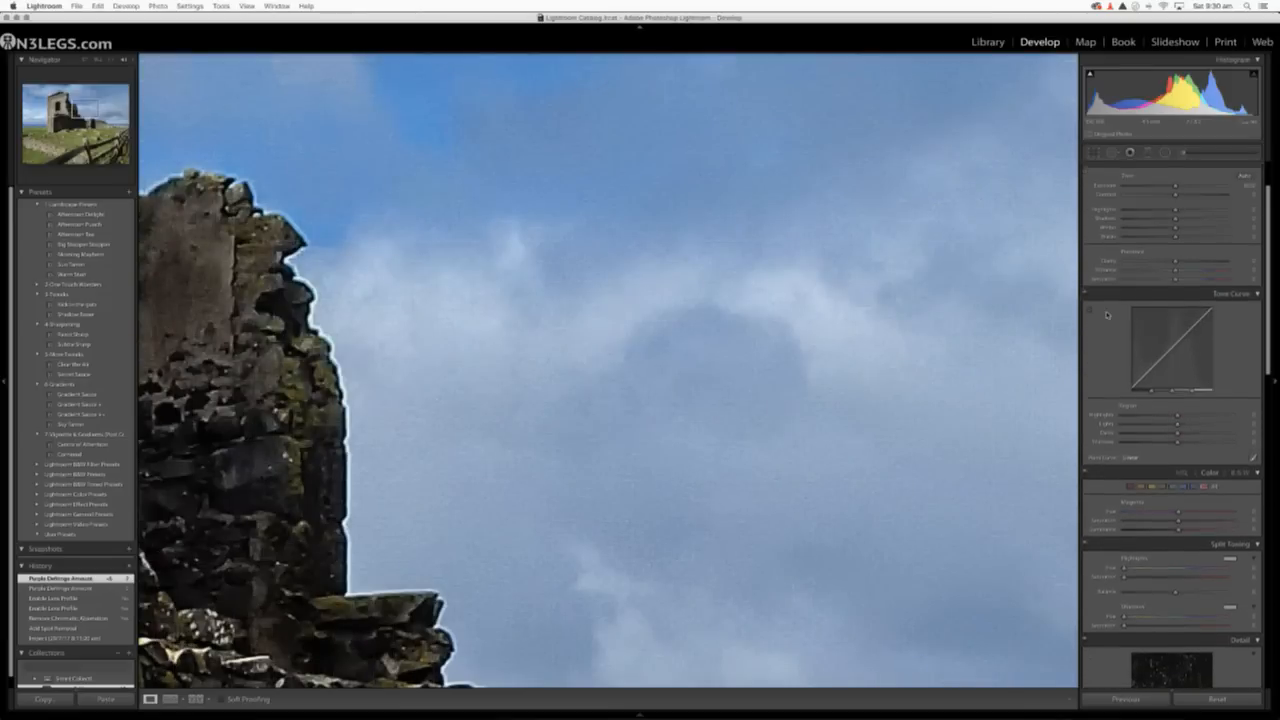
scroll(1107, 316, down, 8)
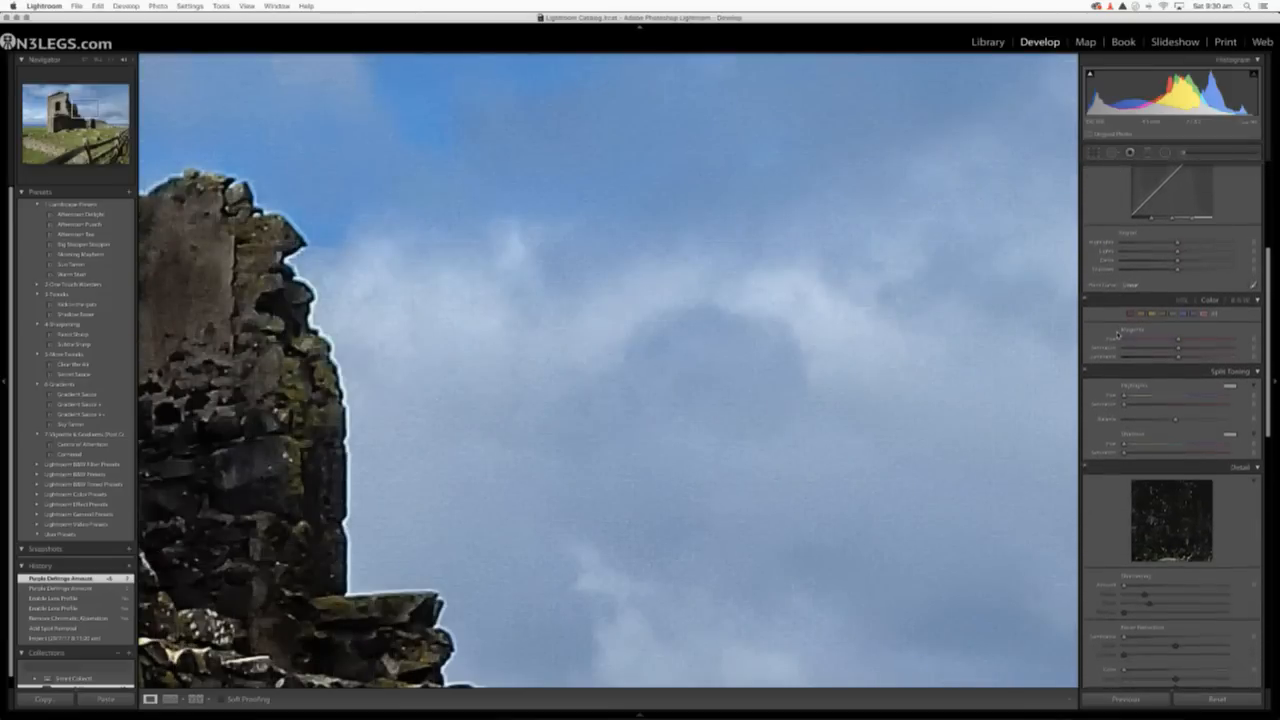
scroll(1118, 334, down, 8)
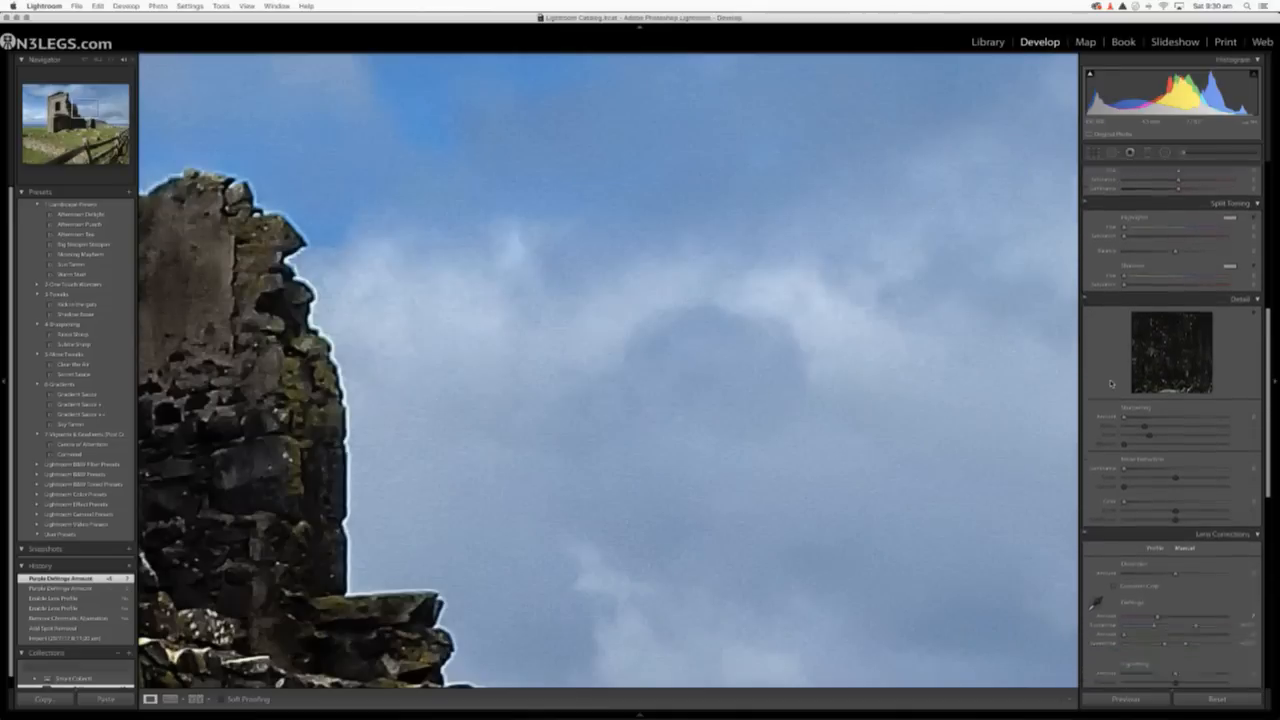
drag(1128, 399, 1166, 398)
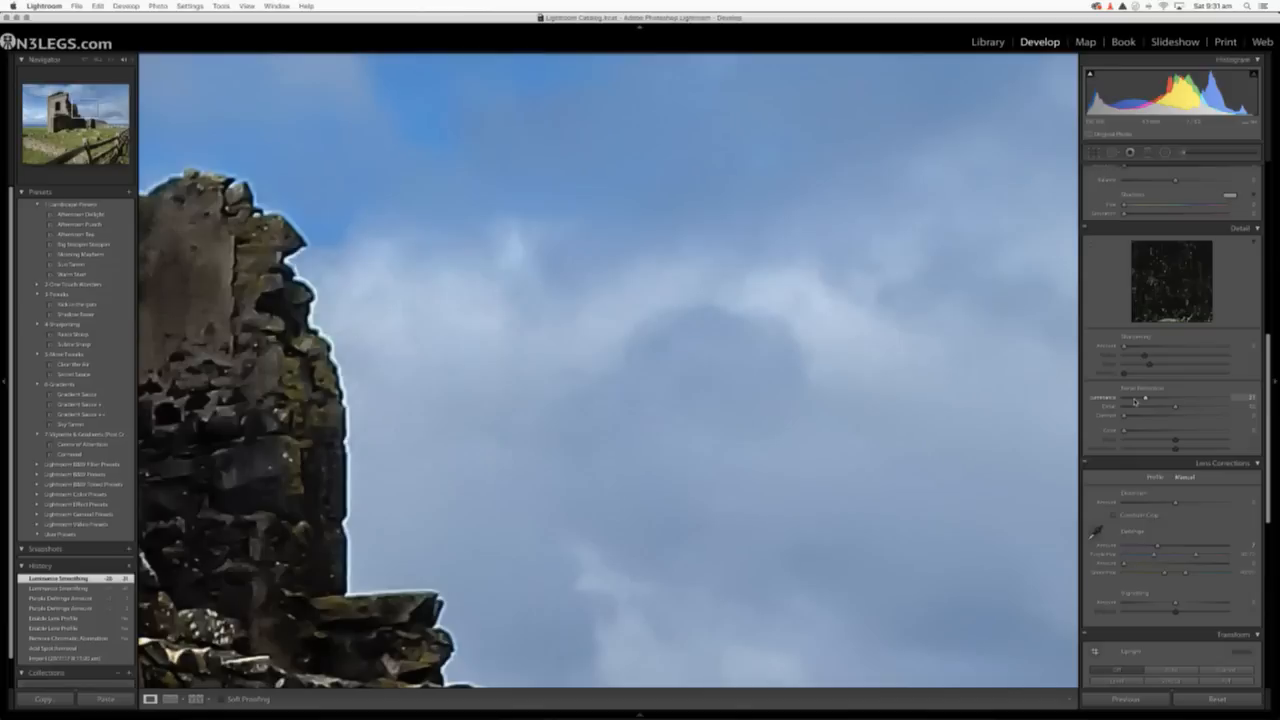
drag(1133, 400, 1205, 409)
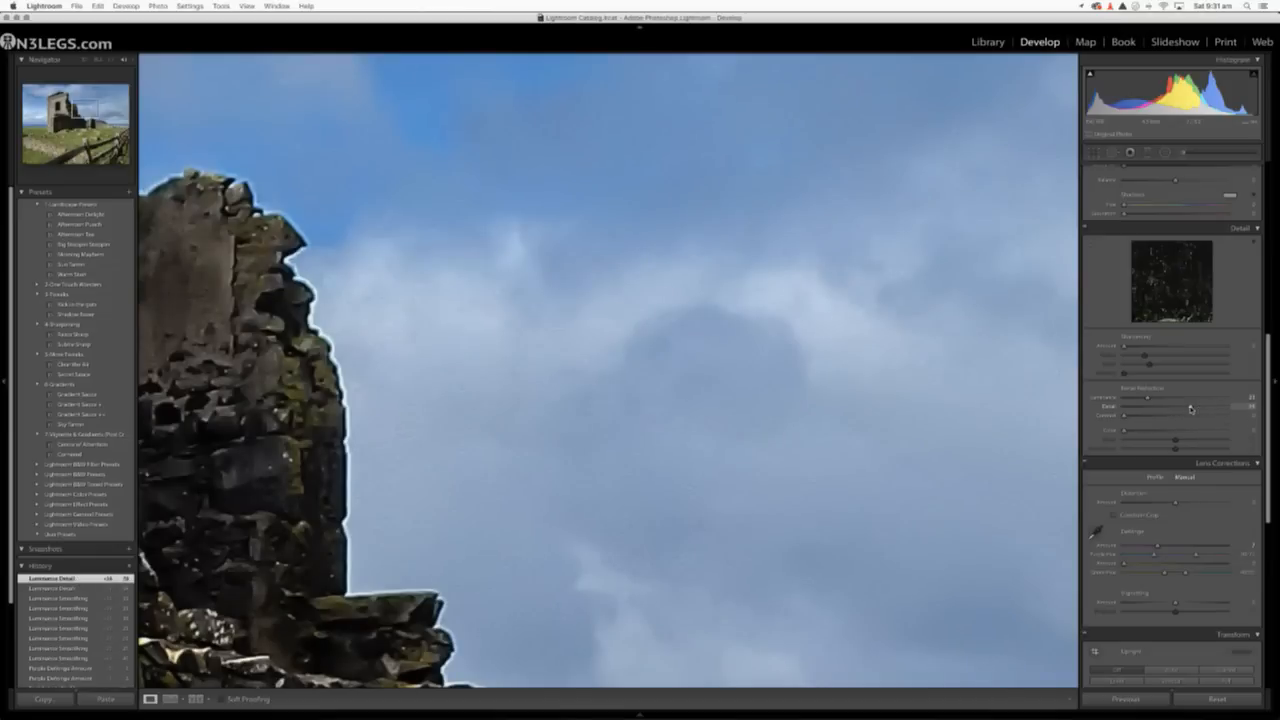
drag(1190, 409, 1158, 413)
click(650, 336)
click(650, 336)
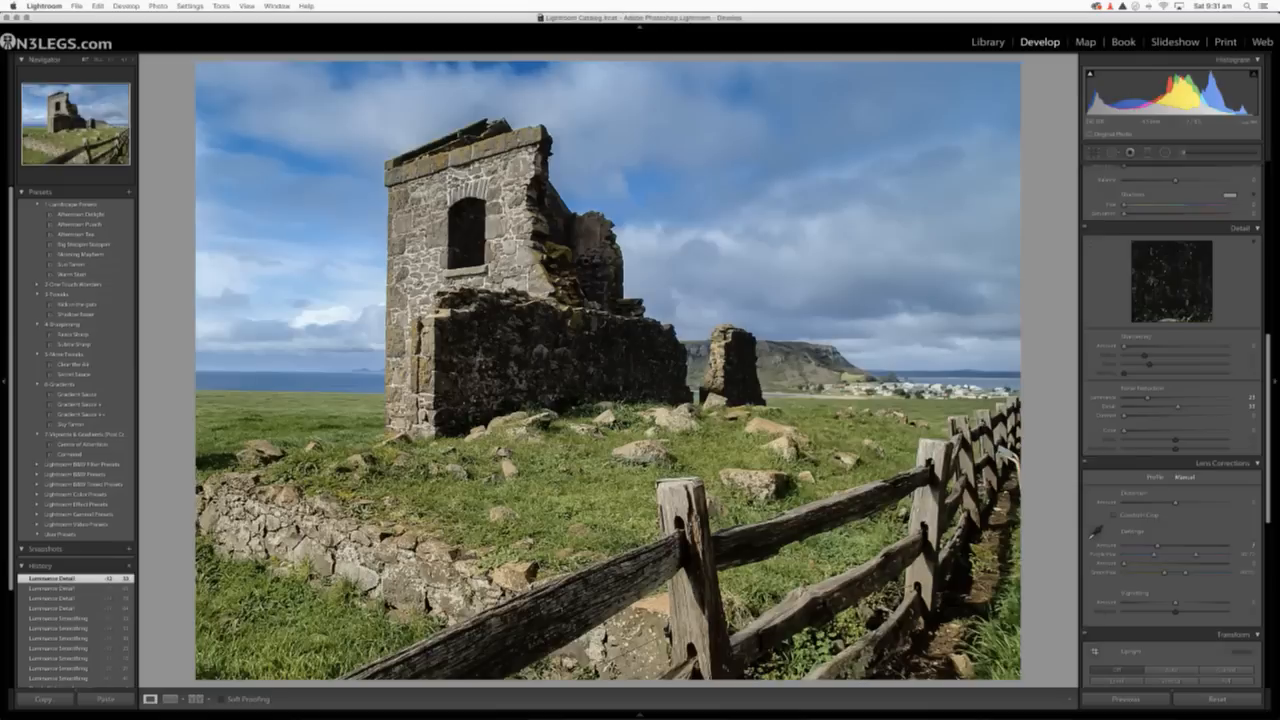
Return to the Library grid and open the coastal panorama in the Develop module.
key(super+shift+e)
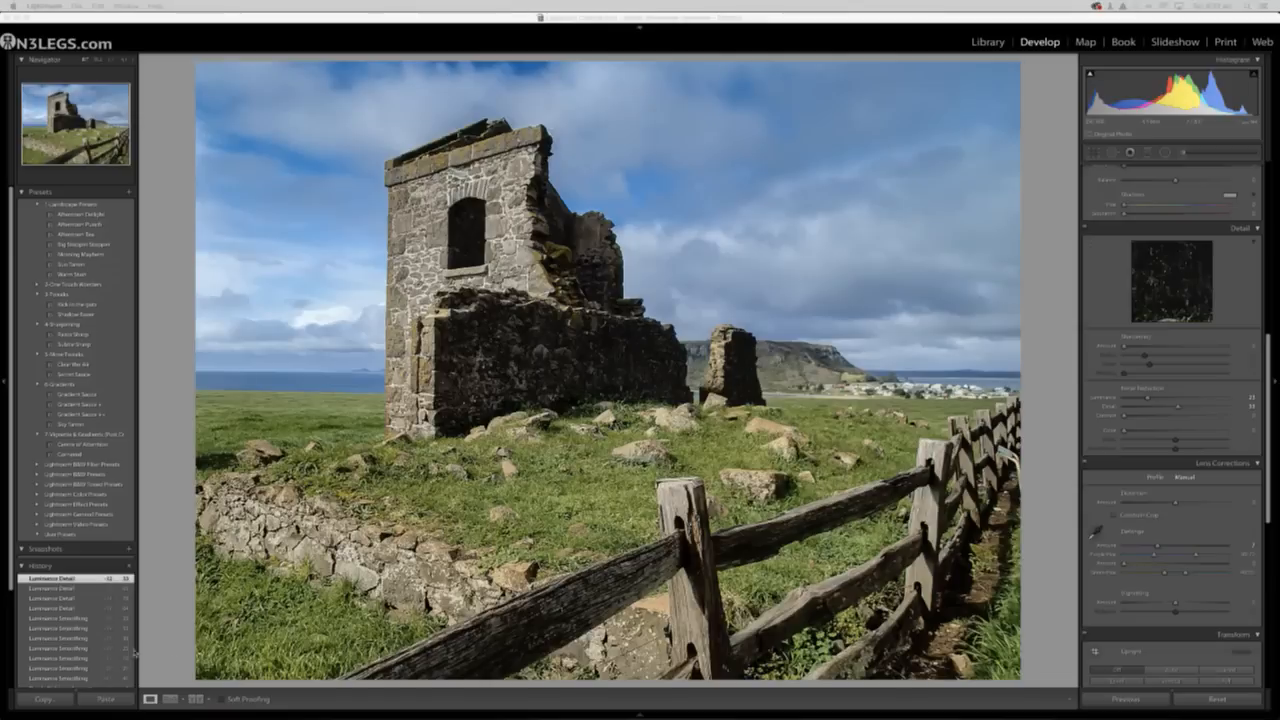
click(986, 42)
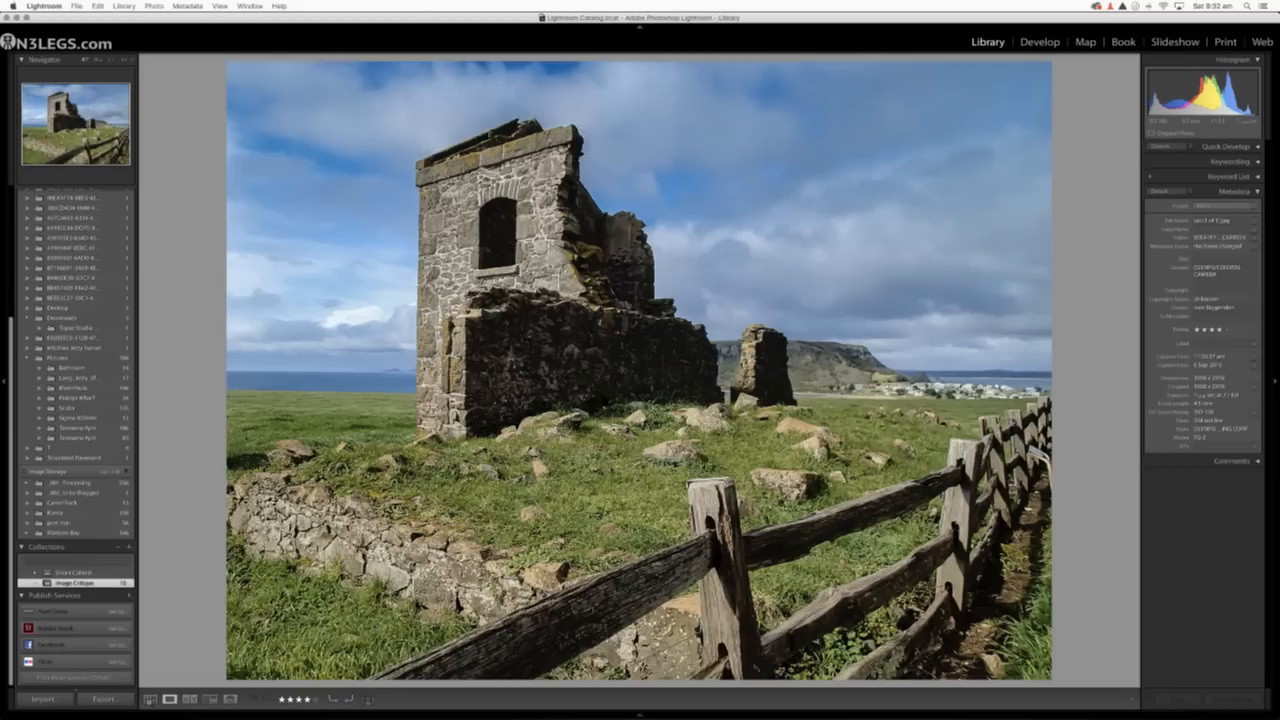
key(g)
double_click(600, 258)
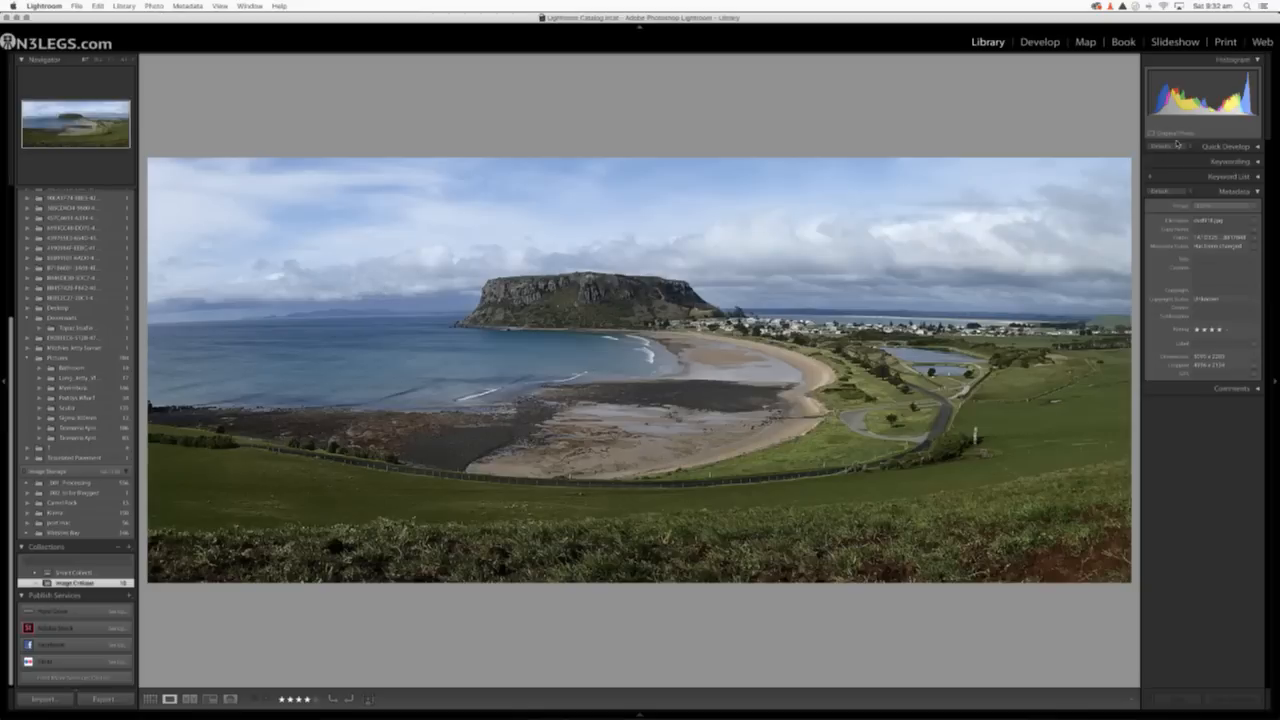
click(1040, 42)
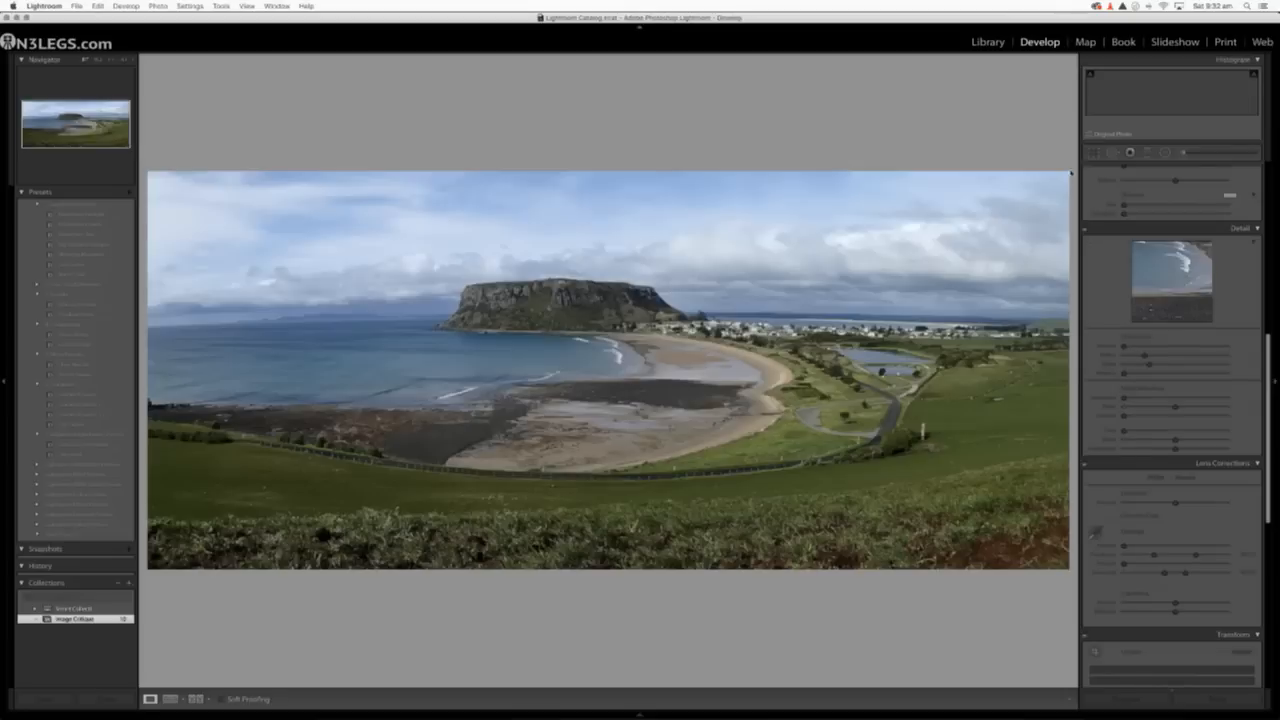
Straighten the coastal panorama and crop off the green hillside along its right side.
click(1095, 154)
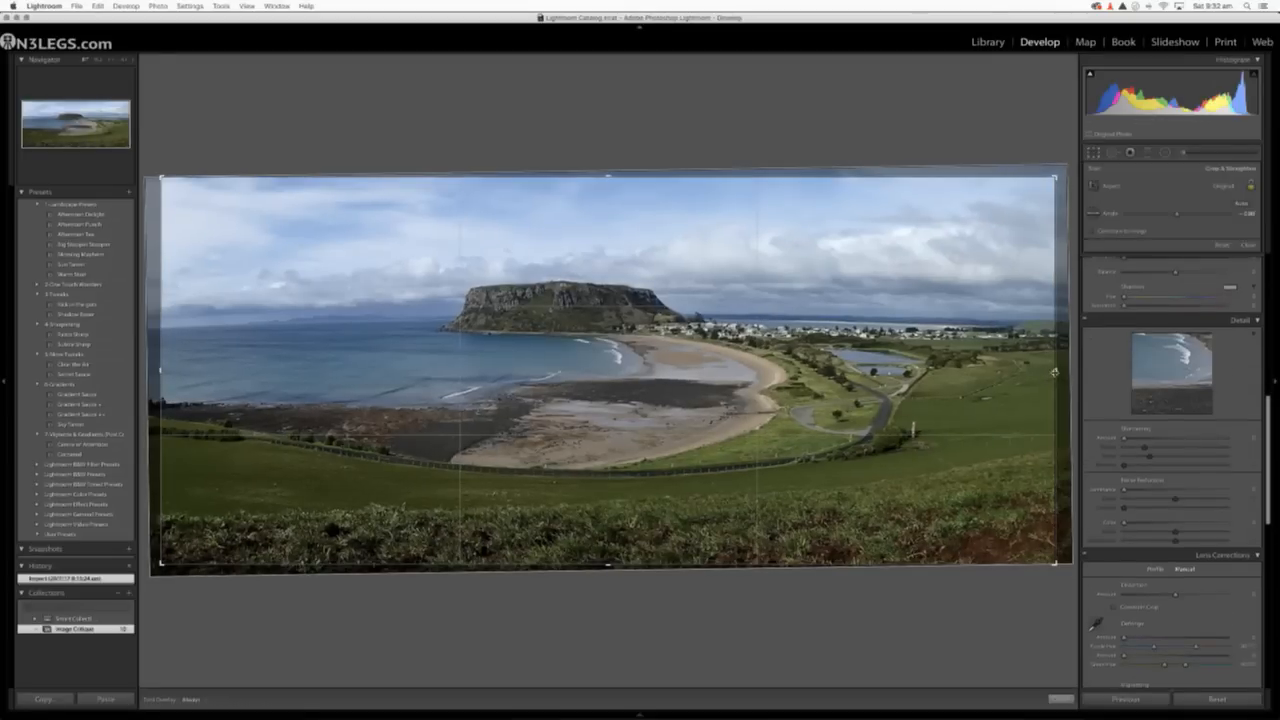
drag(1055, 372, 985, 371)
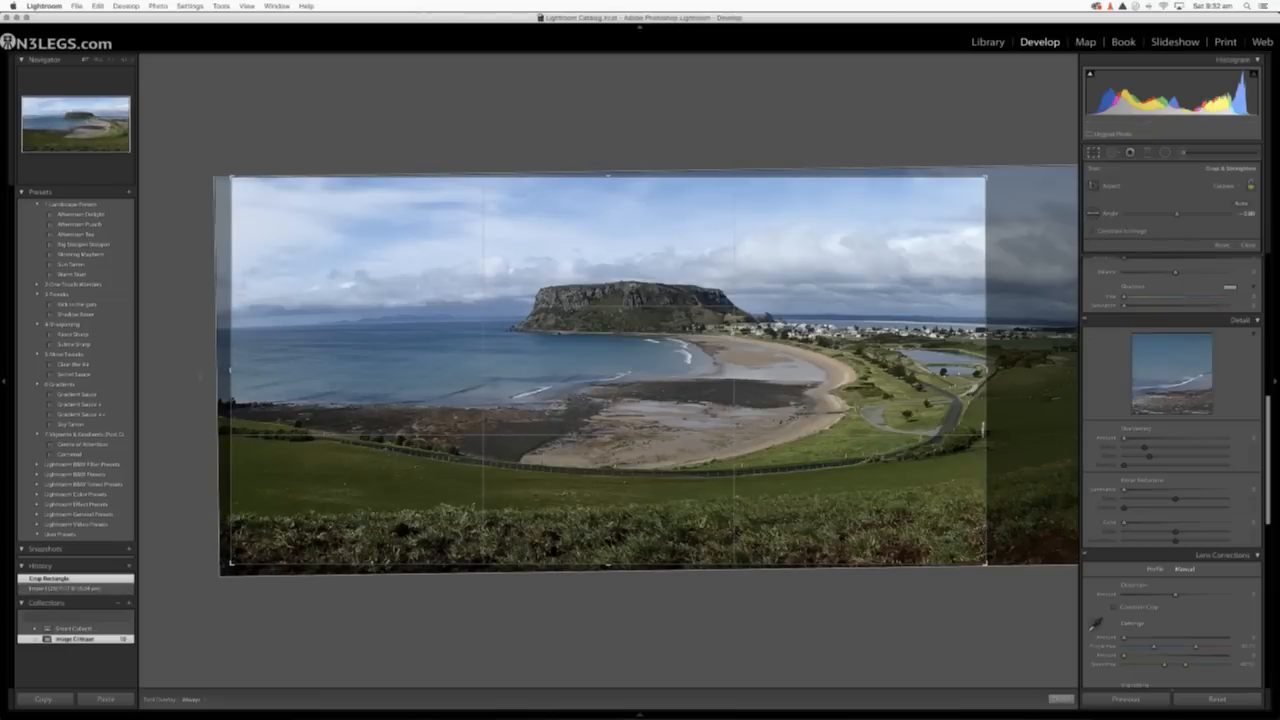
key(Return)
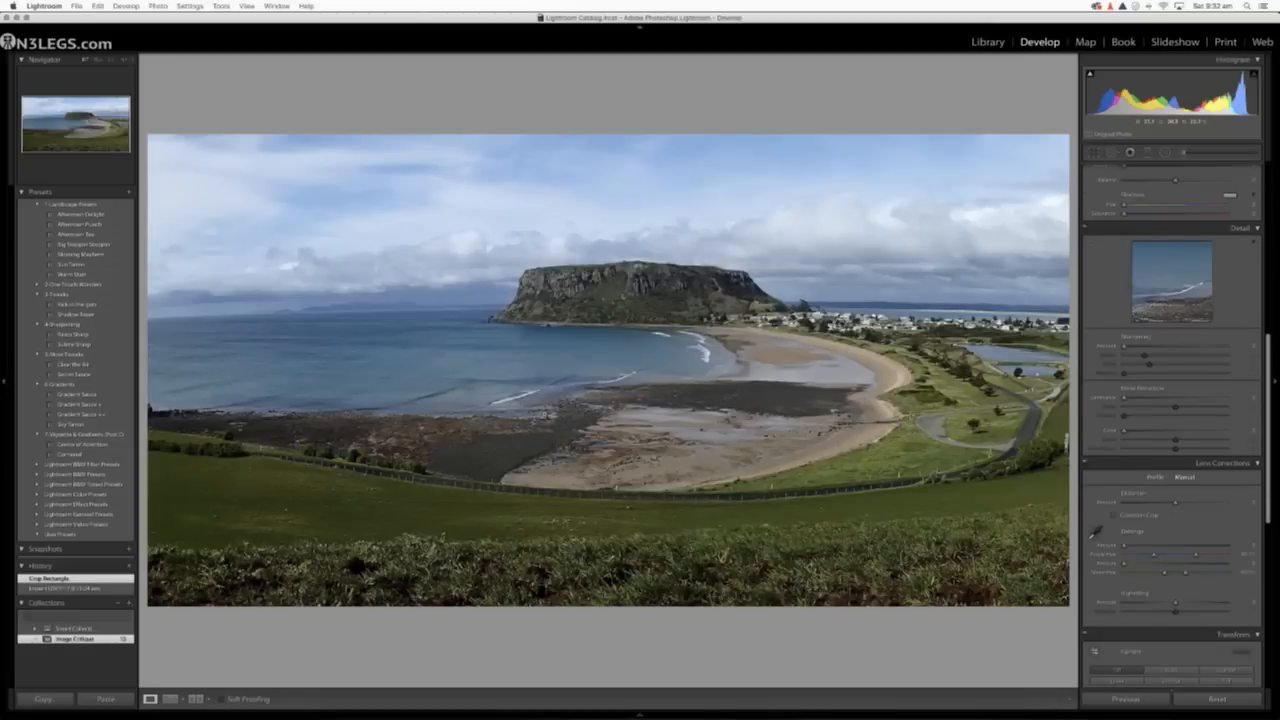
Crop the panorama tighter in height, trimming some upper sky and the rough foreground vegetation.
click(1094, 152)
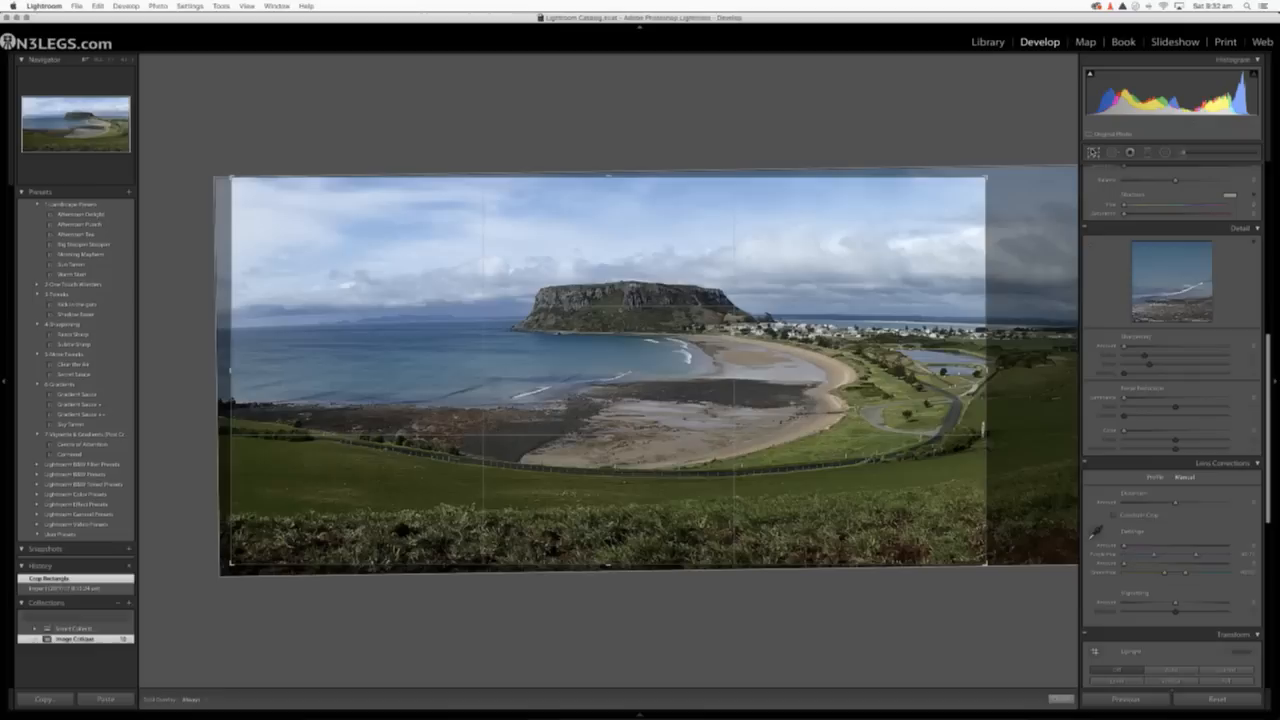
drag(603, 177, 603, 190)
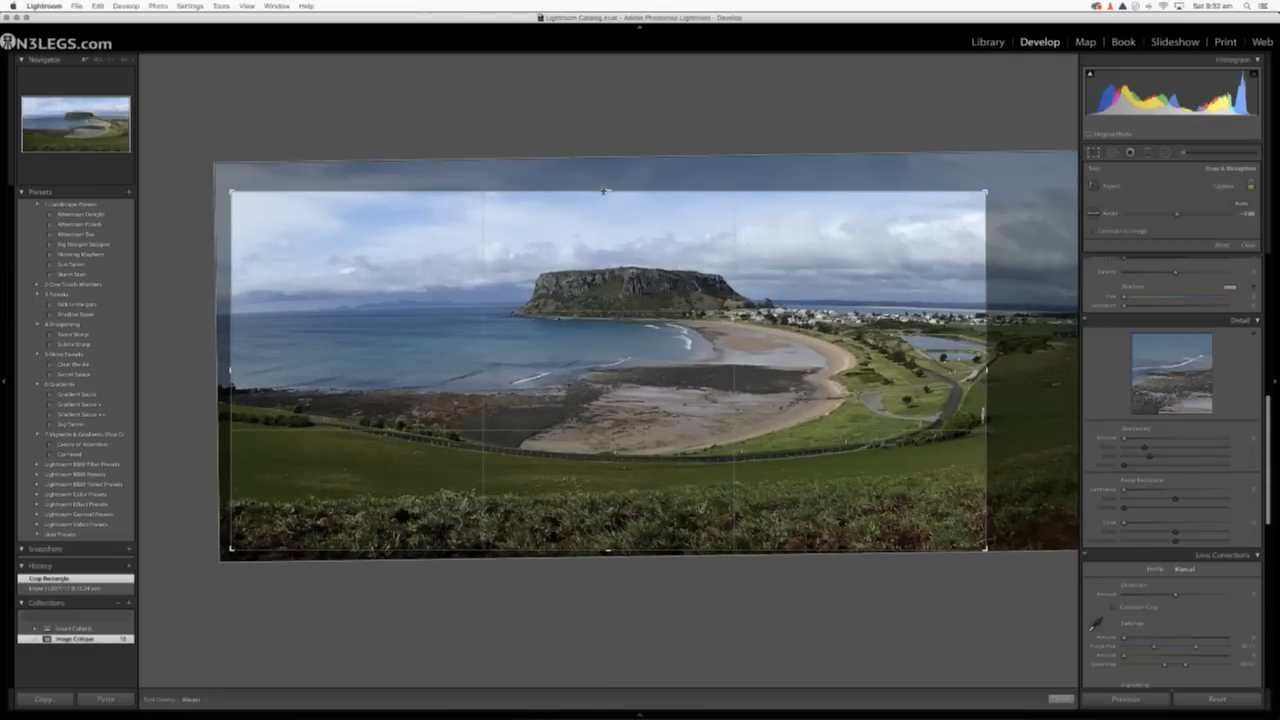
drag(598, 546, 606, 518)
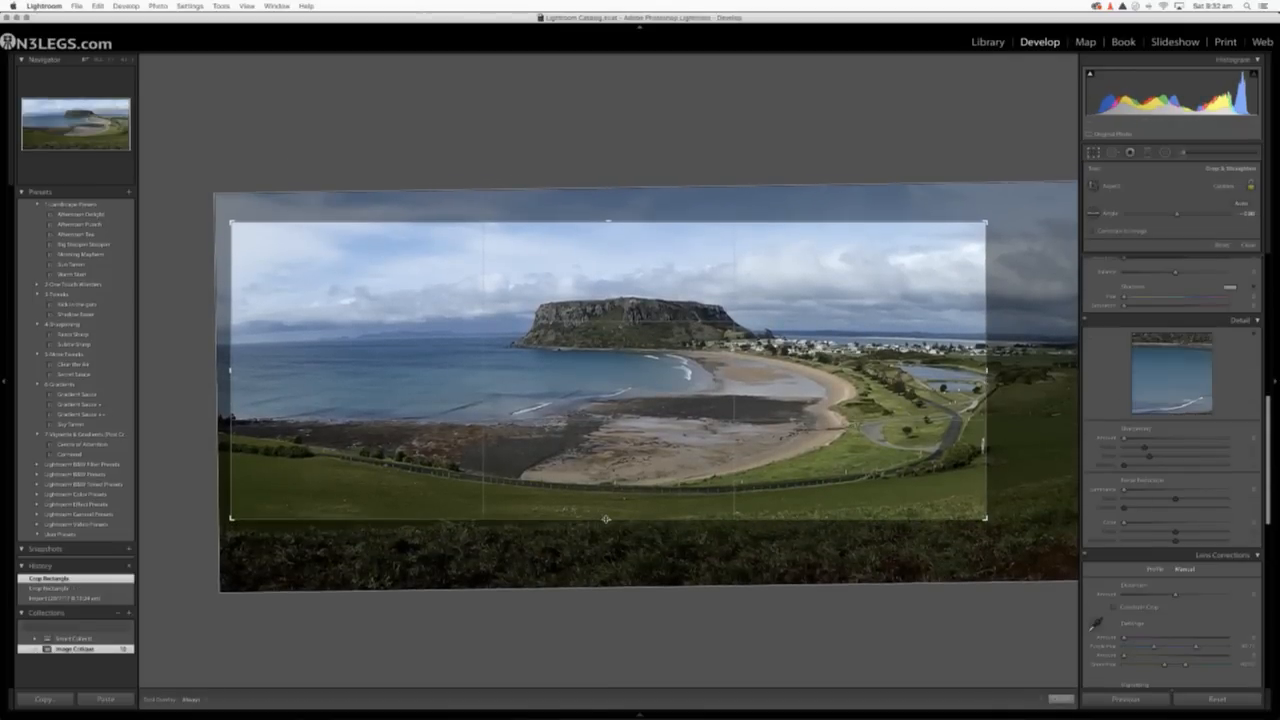
key(Return)
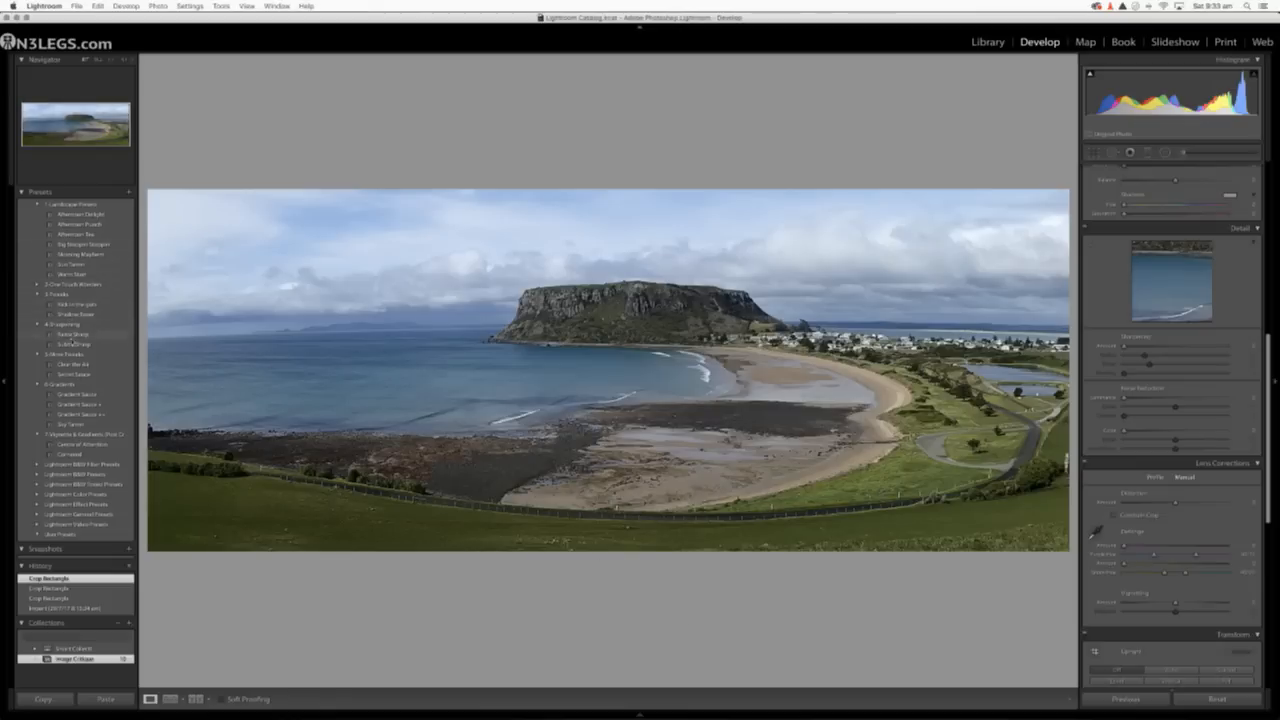
Apply the Gradient Sauce + preset to the cropped coastal panorama.
click(72, 404)
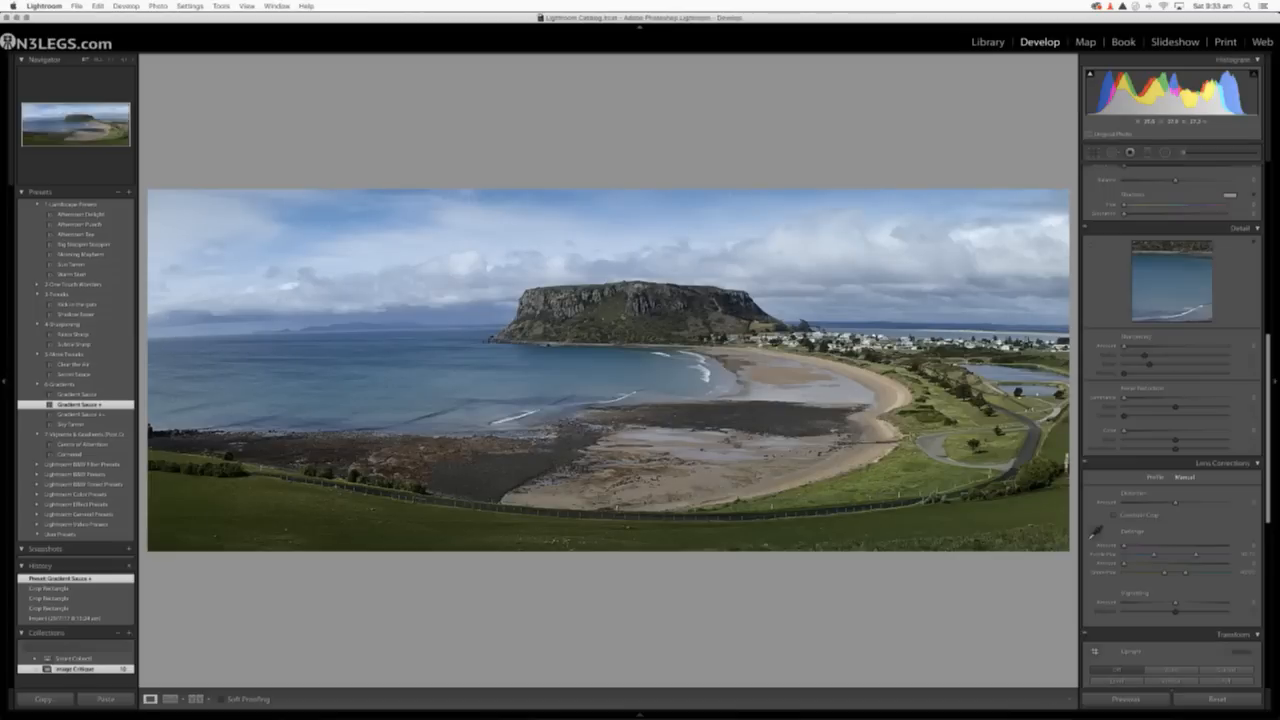
Try the lens profile correction on the panorama and turn it back off.
scroll(1164, 520, down, 5)
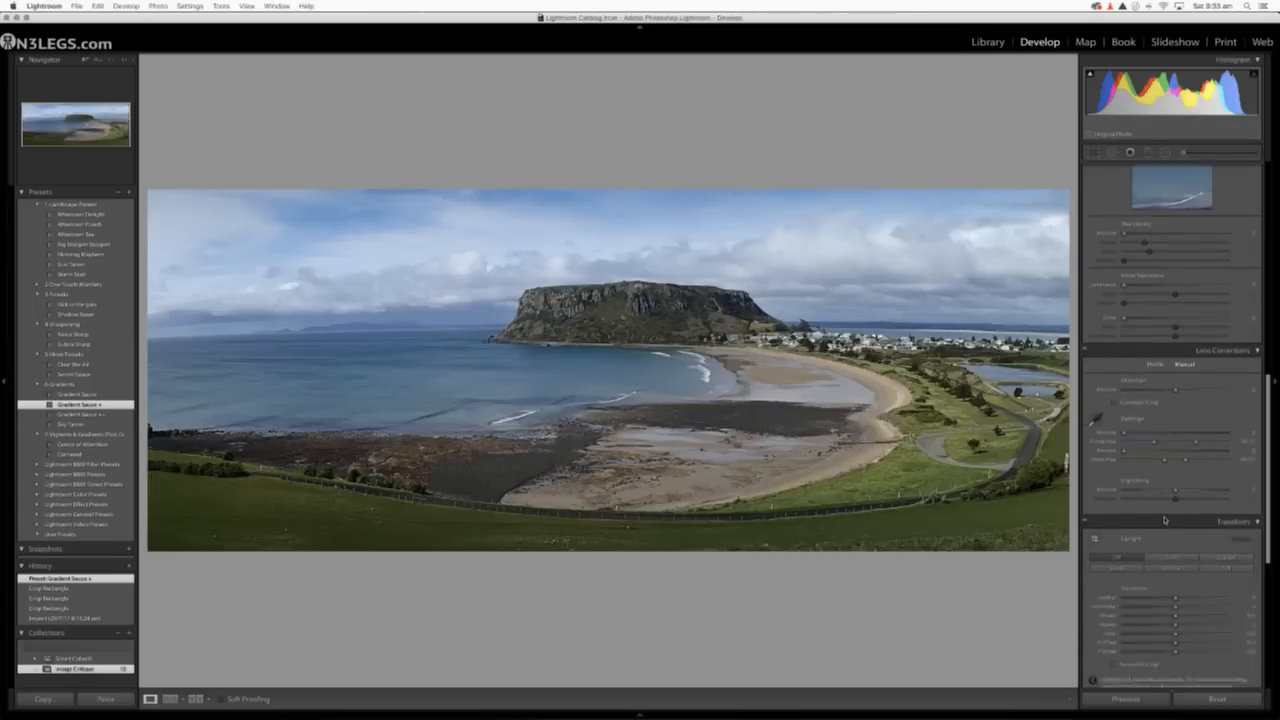
scroll(1164, 520, down, 2)
click(1155, 324)
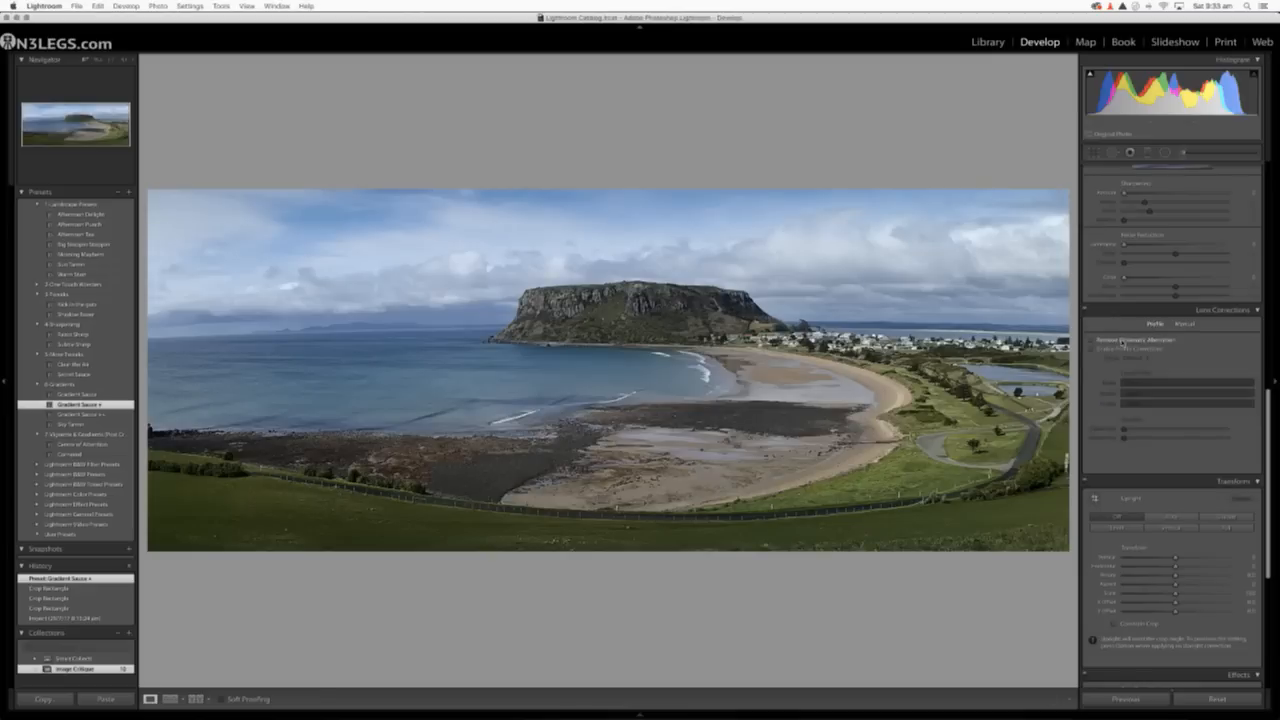
click(1092, 349)
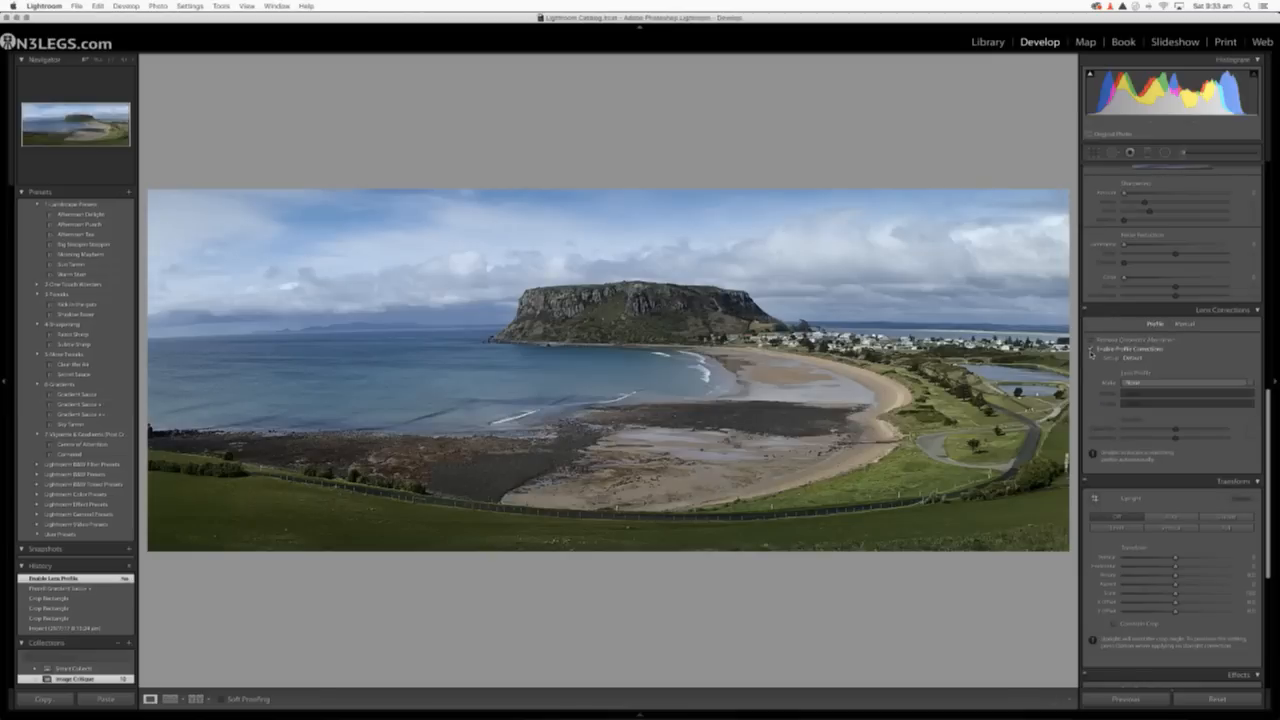
click(1092, 350)
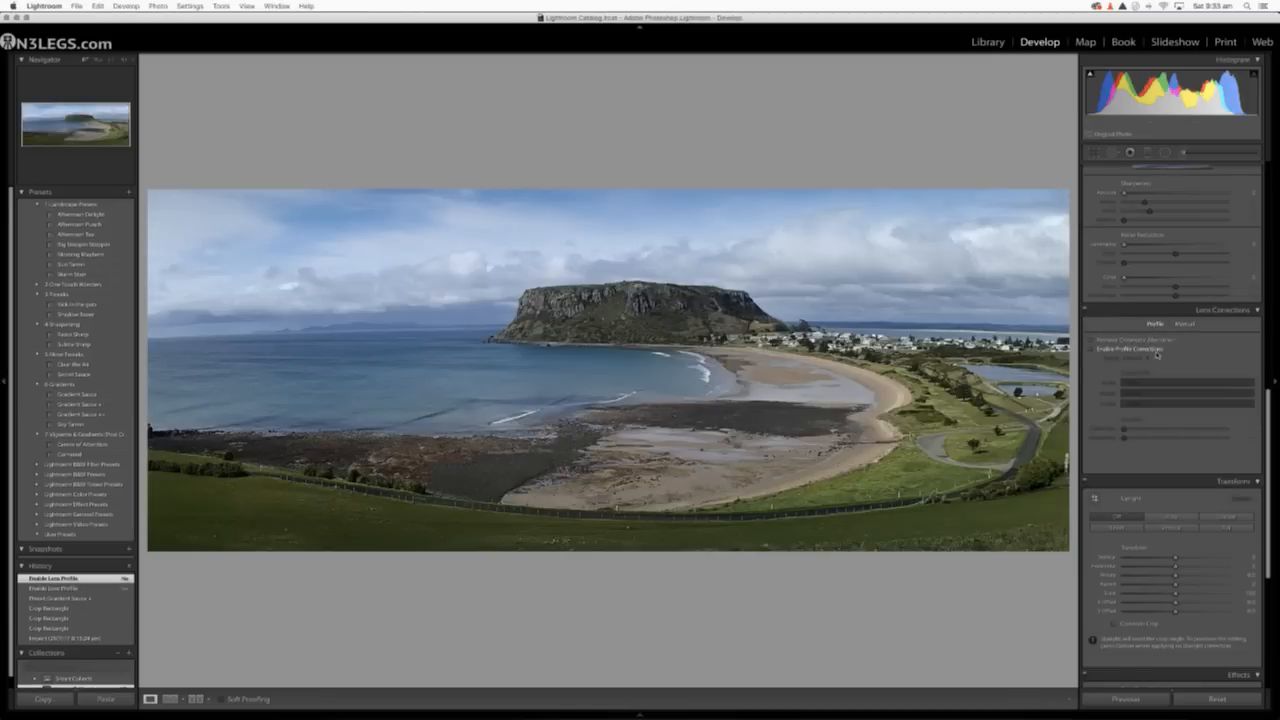
Set the panorama's manual lens distortion amount to +16 to flatten its curvature.
click(1186, 325)
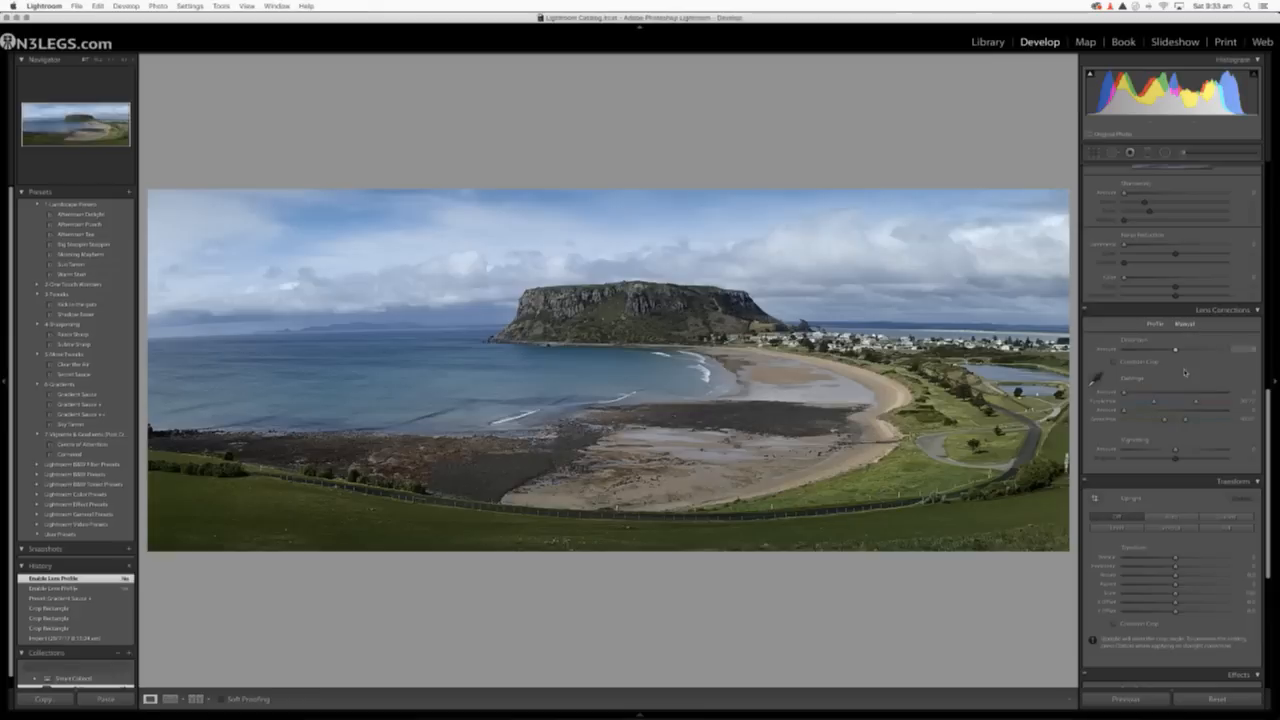
drag(1175, 349, 1182, 354)
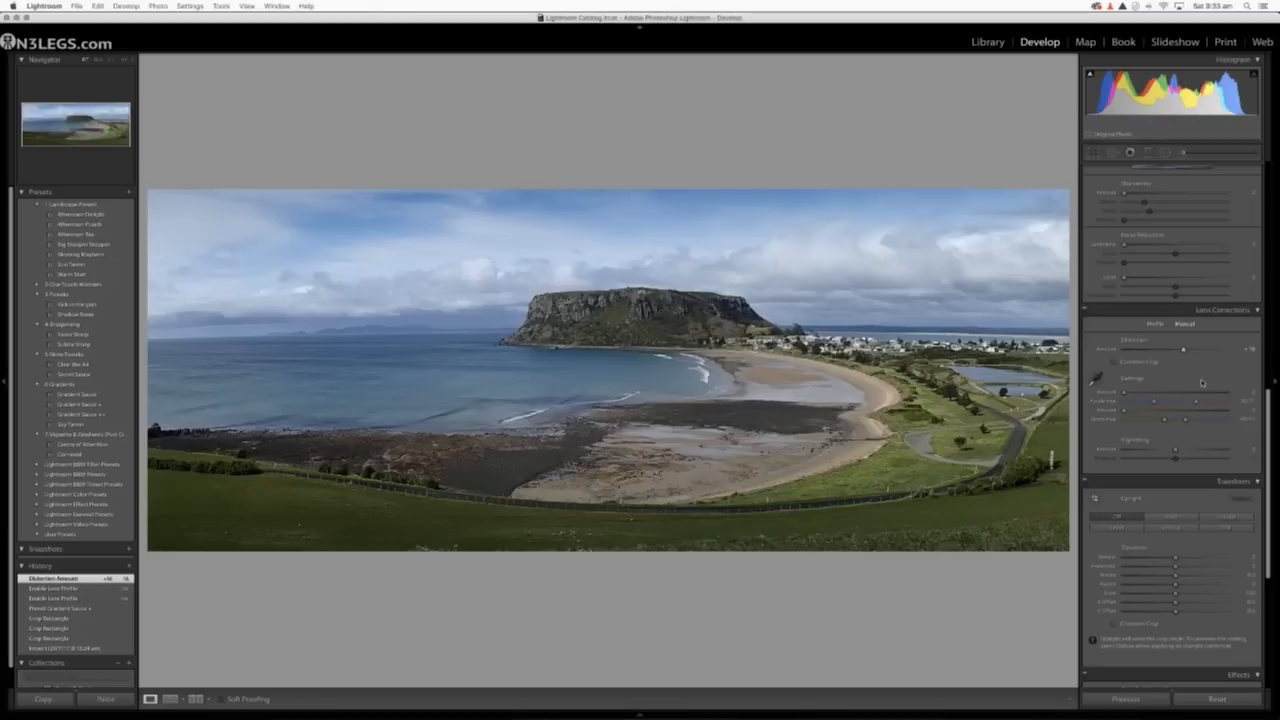
drag(1182, 352, 1185, 349)
Nudge the panorama's perspective with slight vertical and aspect transforms, and raise the manual lens distortion to +87.
scroll(1146, 455, down, 2)
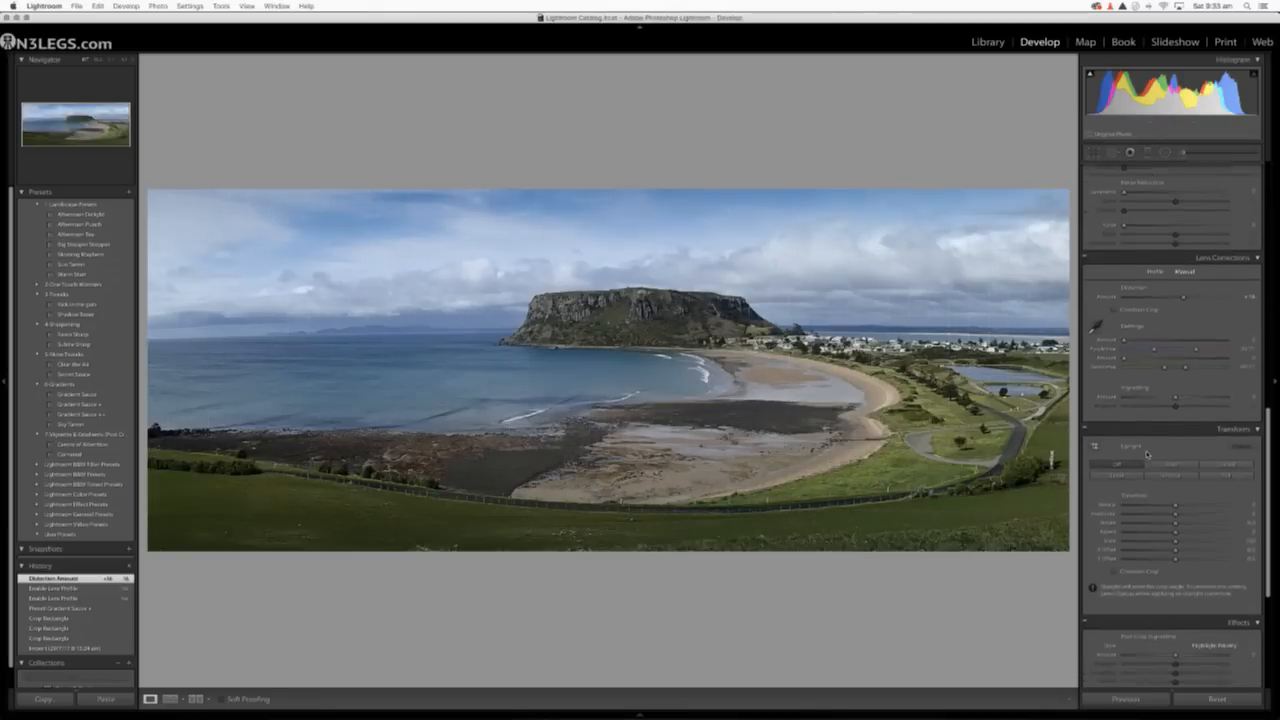
drag(1175, 505, 1176, 533)
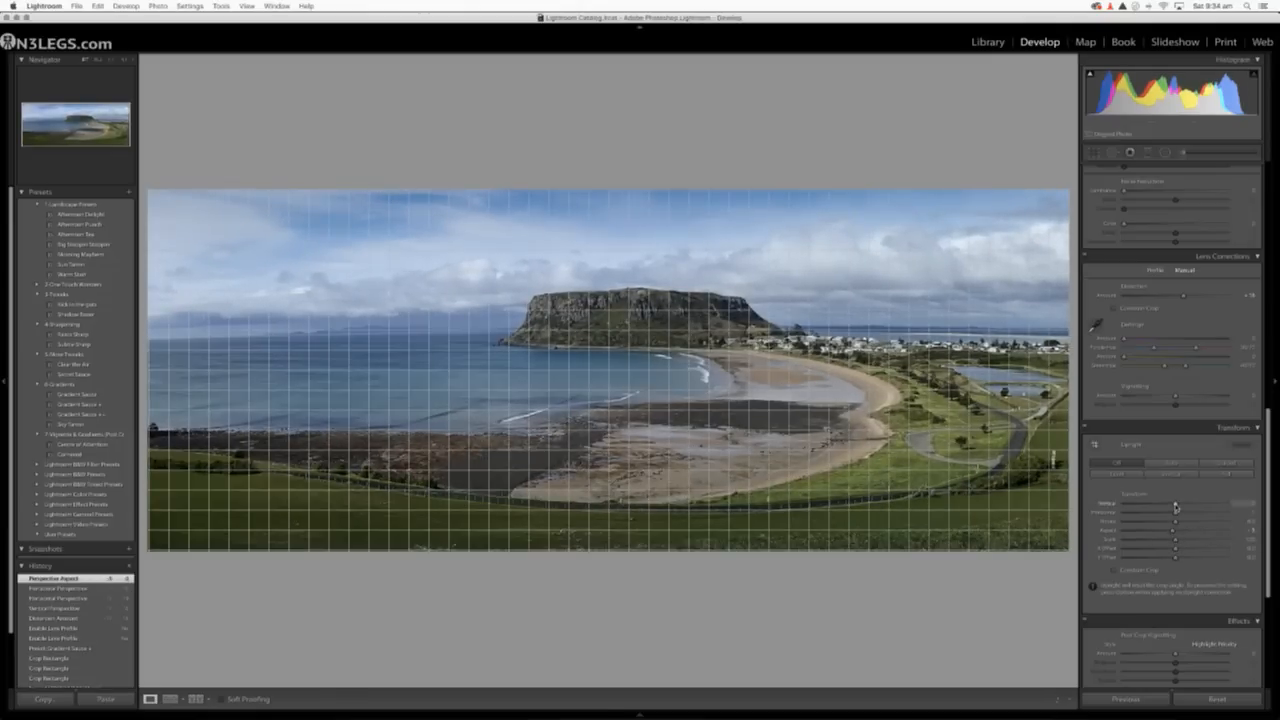
drag(1176, 506, 1176, 508)
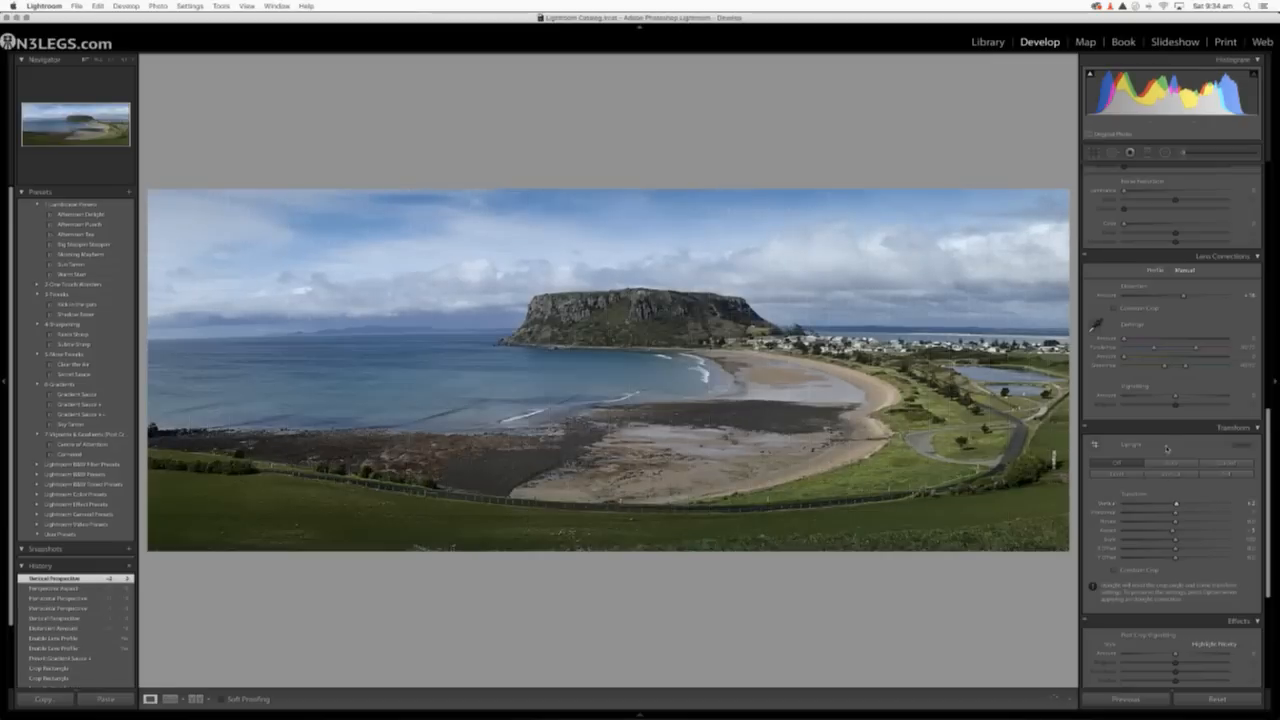
drag(1181, 297, 1220, 300)
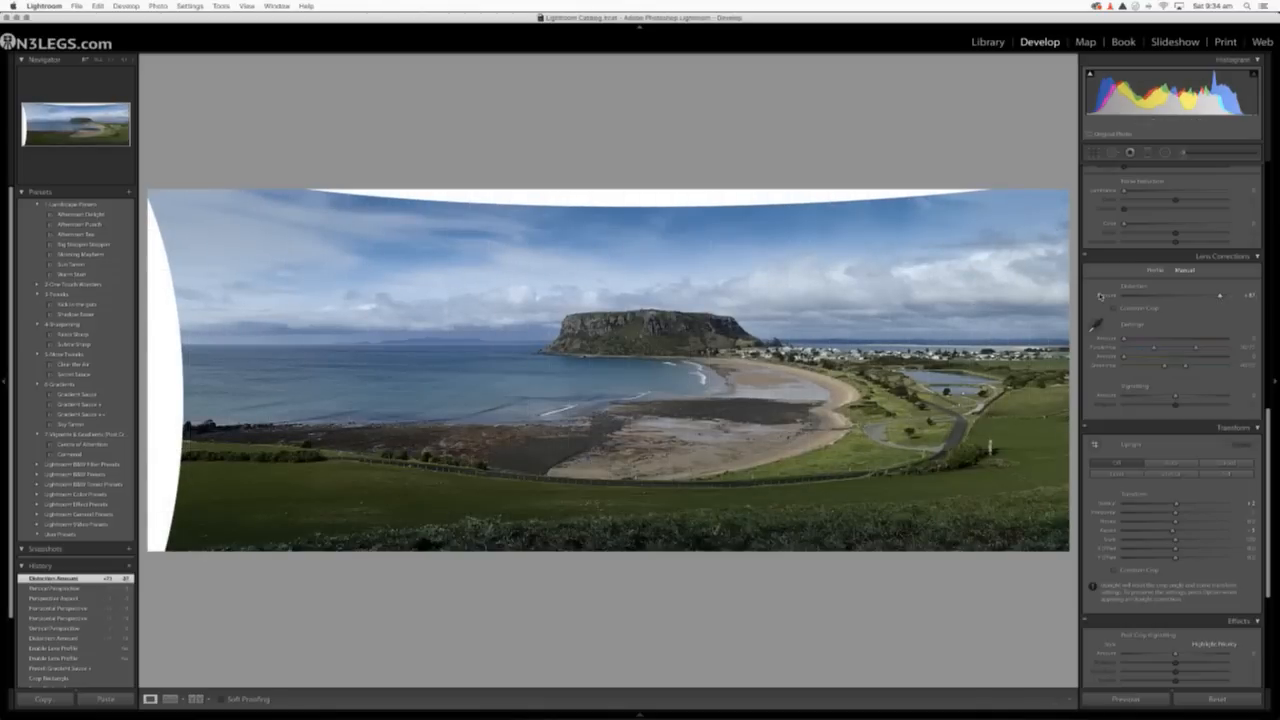
Crop away the blank curved areas above the sky and beside the ocean, and show the panorama's before and after views.
click(1093, 152)
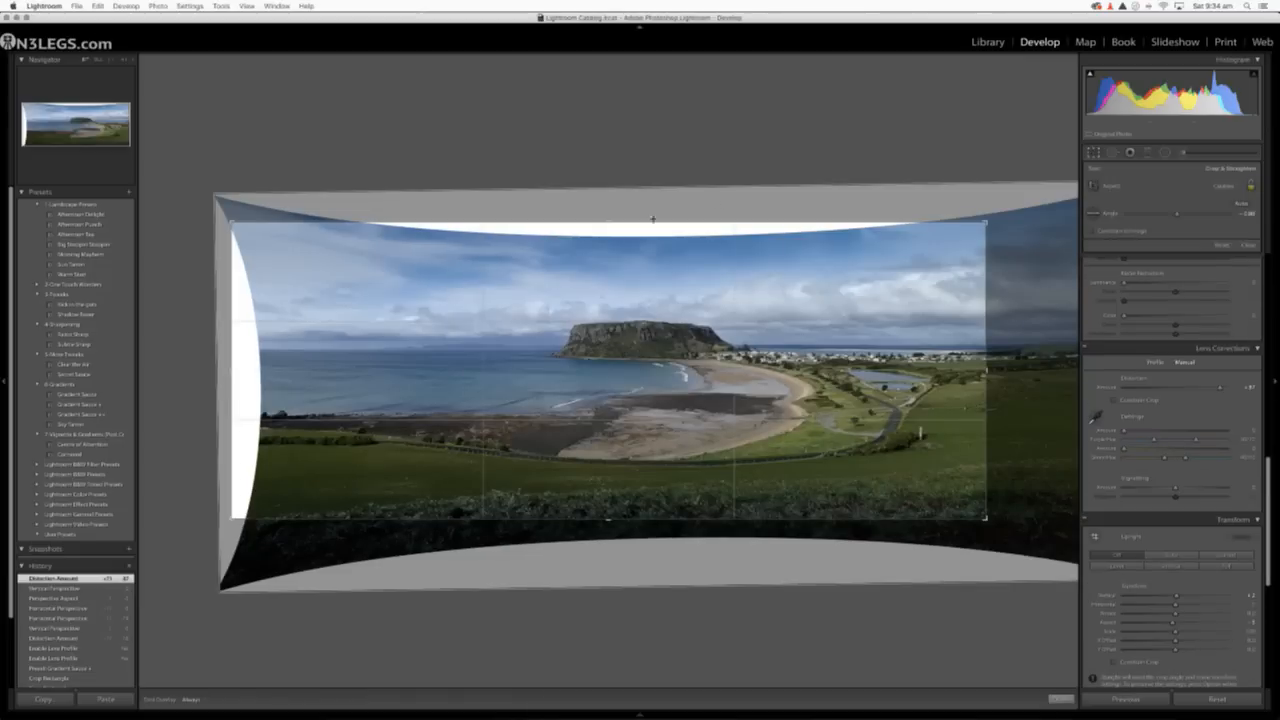
drag(613, 221, 613, 232)
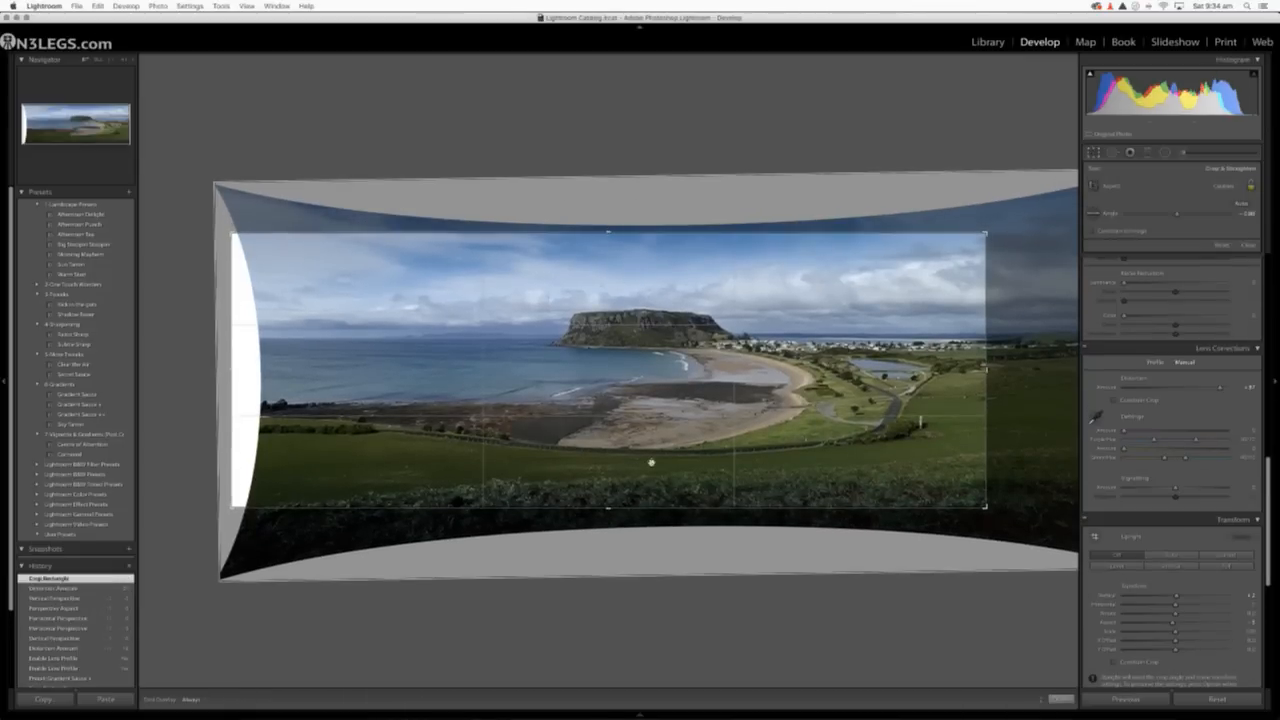
drag(237, 371, 257, 371)
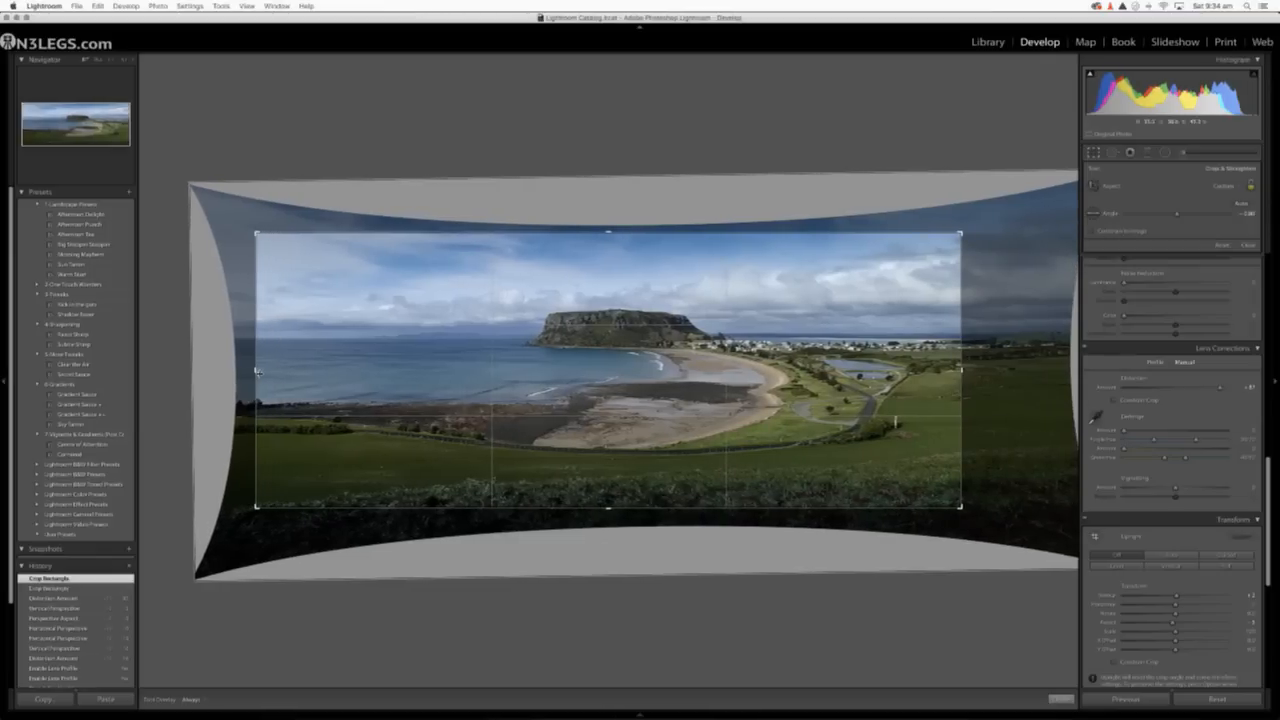
key(Return)
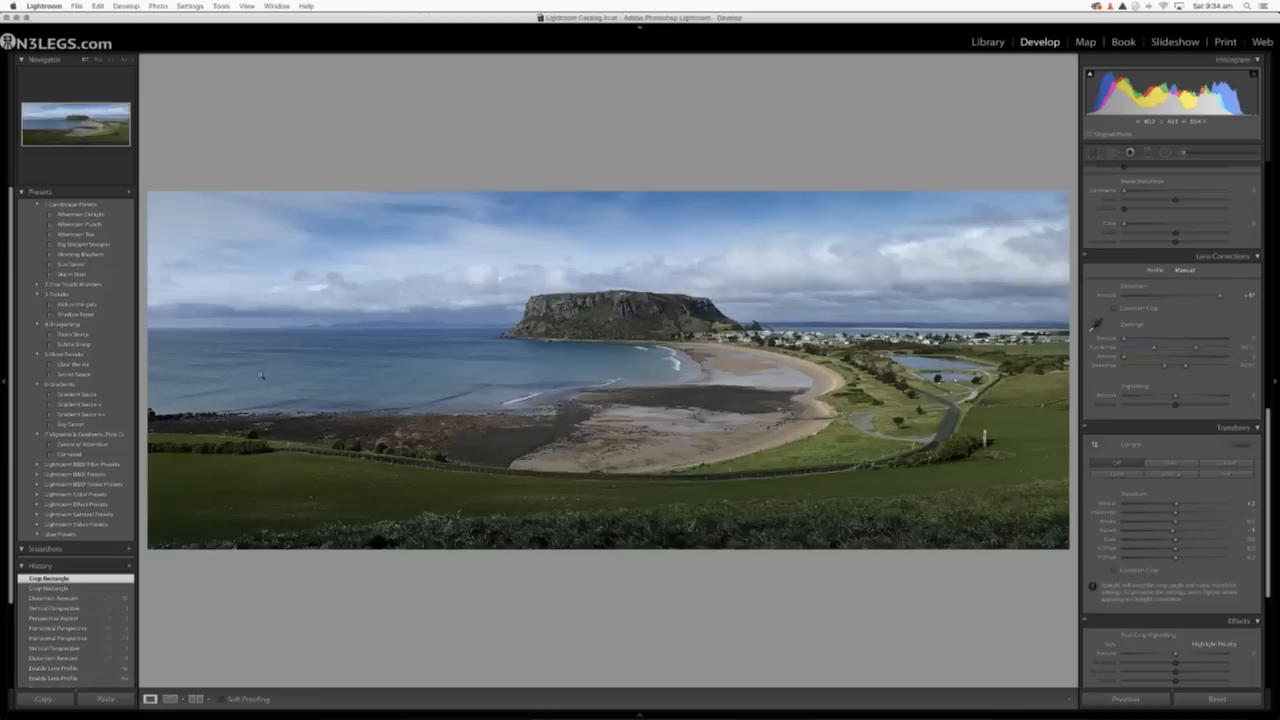
click(196, 698)
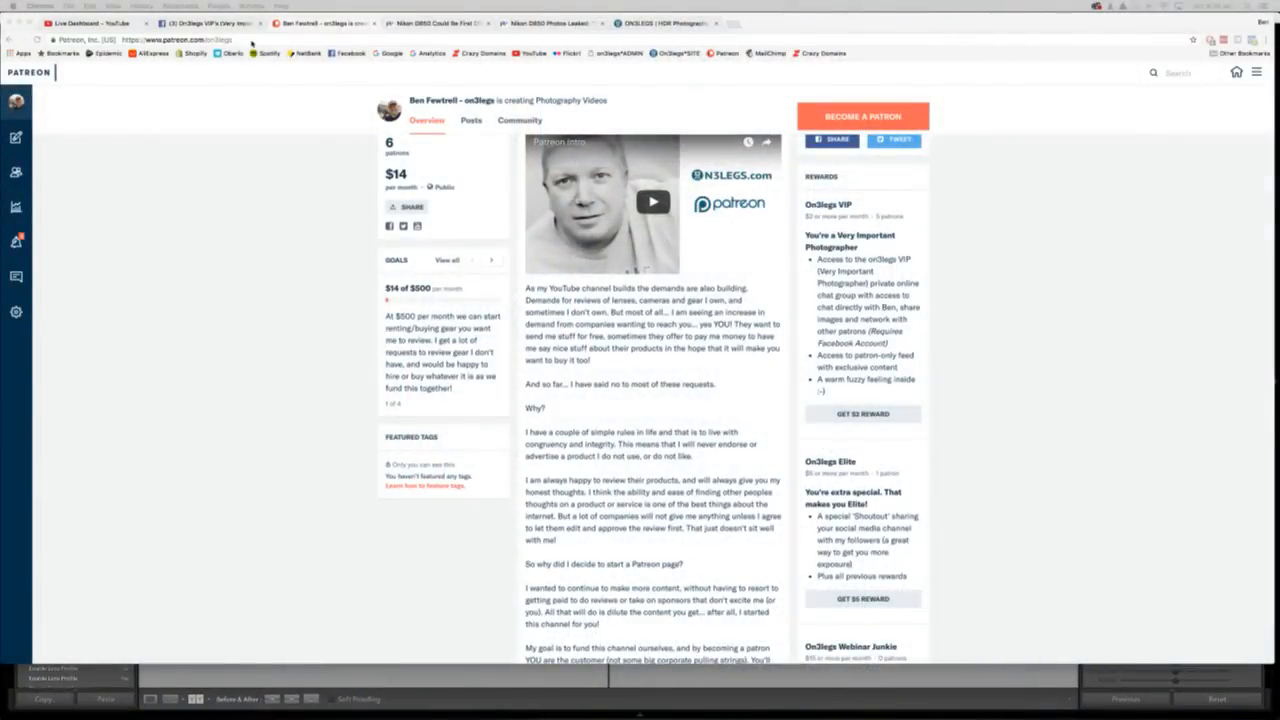
In Chrome, examine the members' posts and photos in the On3legs VIP's Facebook group, and return to the Patreon page.
click(222, 23)
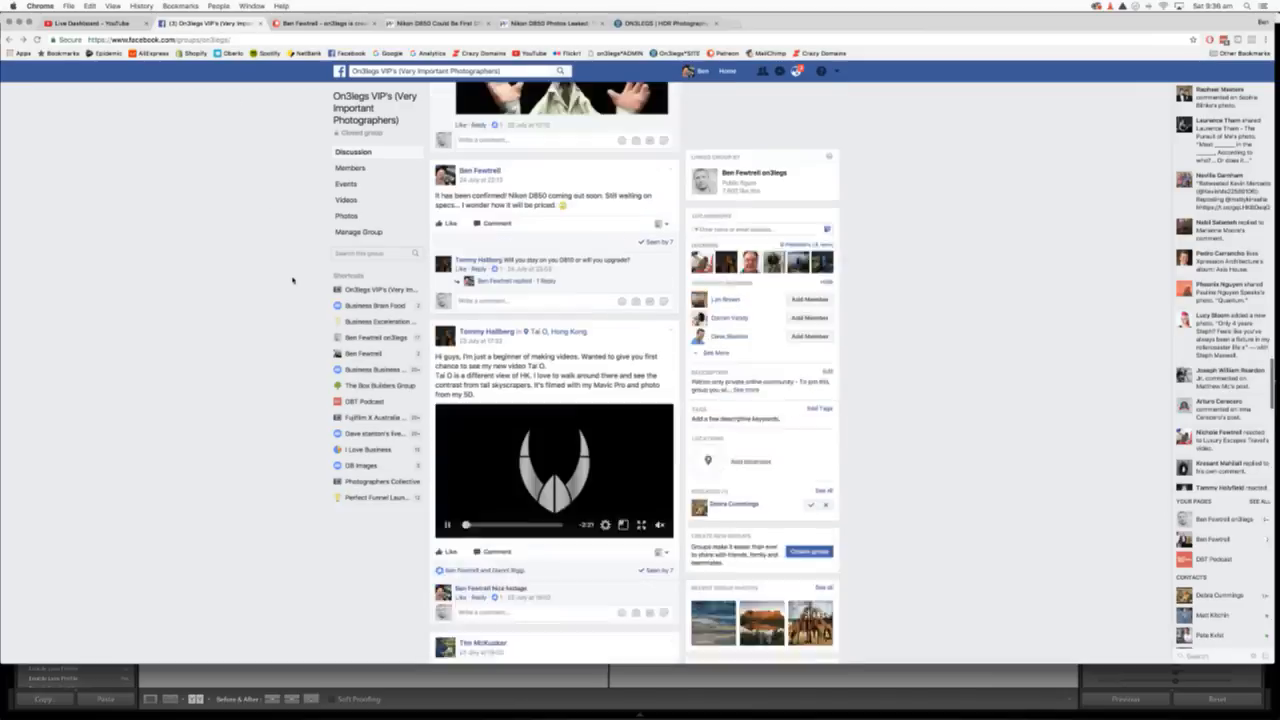
scroll(292, 280, up, 15)
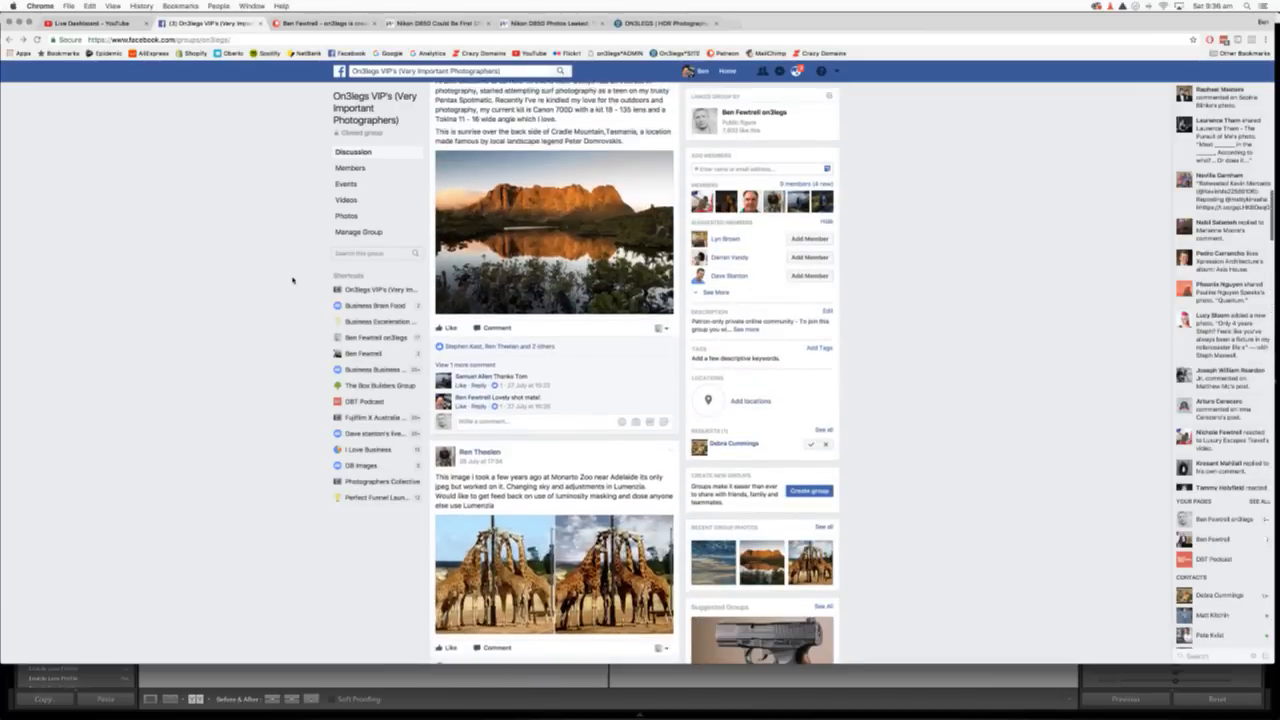
scroll(292, 280, up, 5)
scroll(292, 280, up, 4)
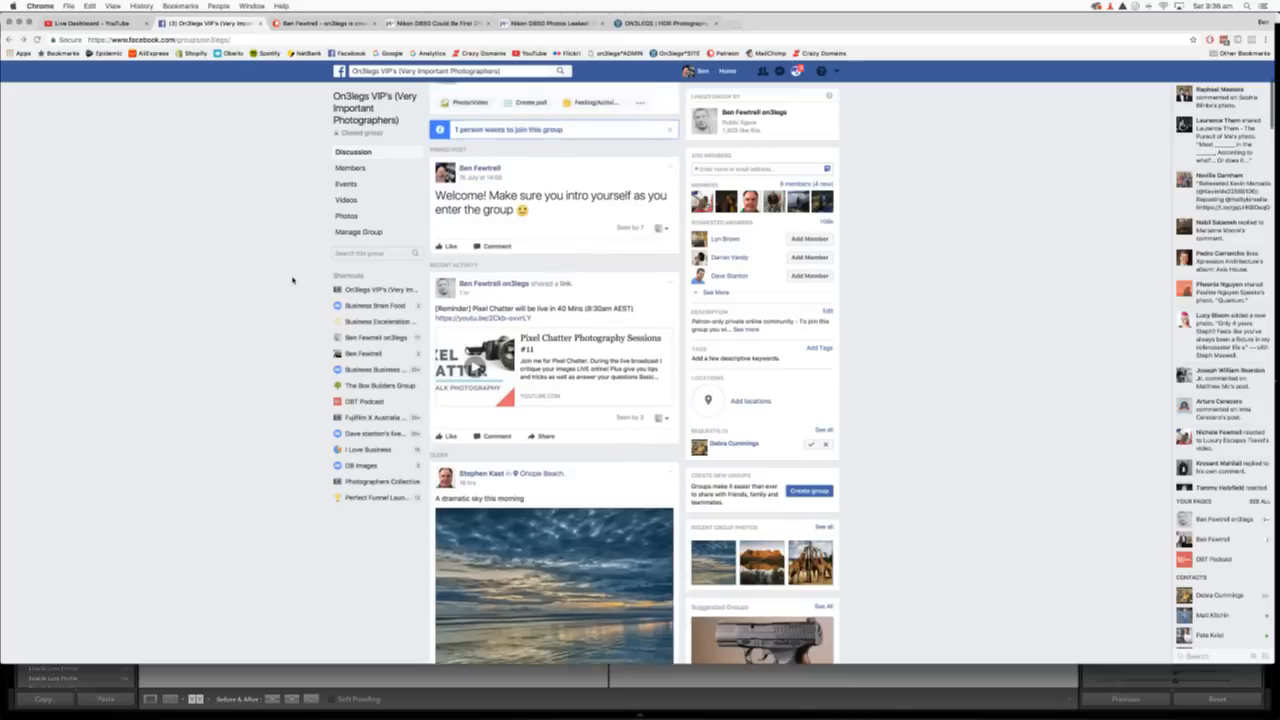
scroll(292, 280, down, 10)
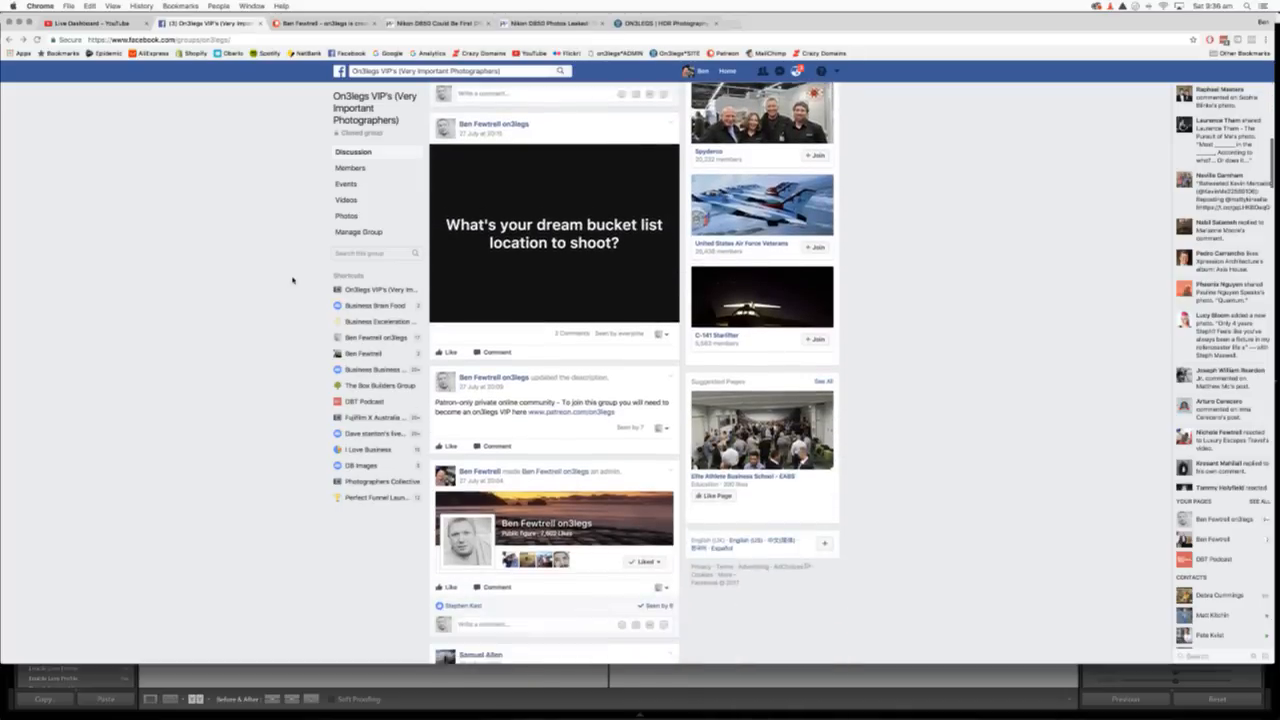
scroll(292, 280, down, 10)
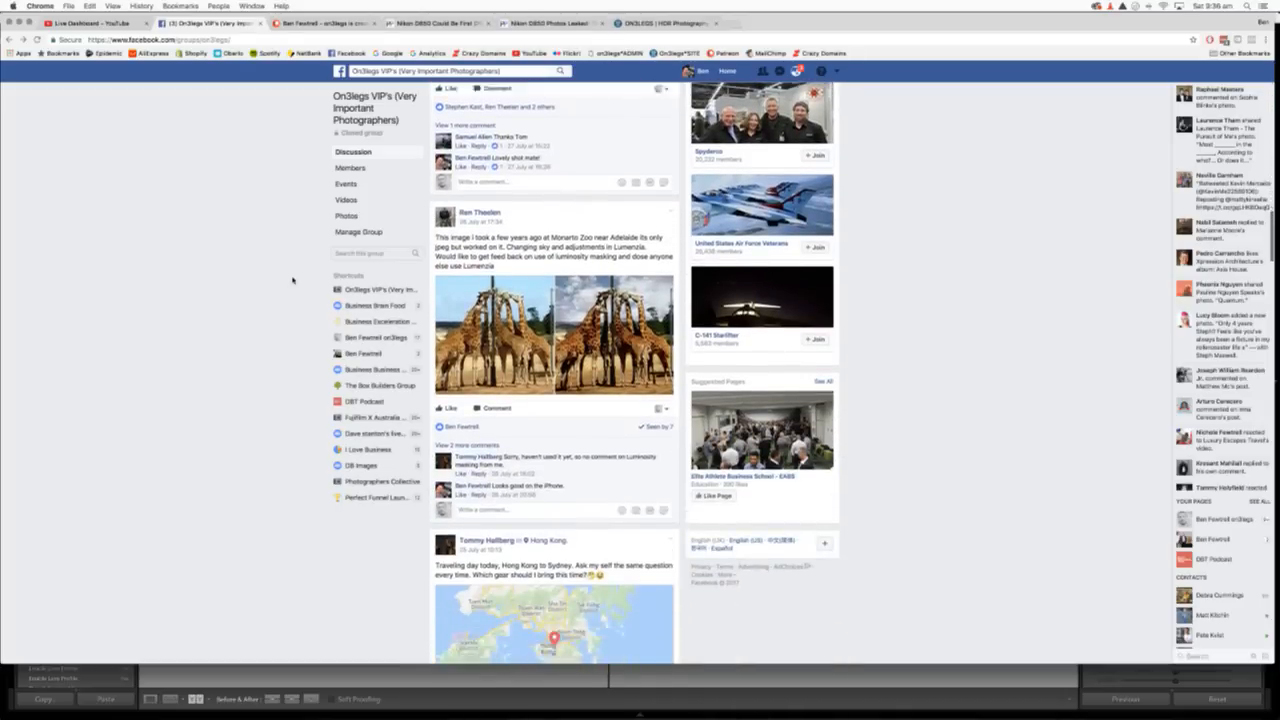
scroll(292, 280, down, 12)
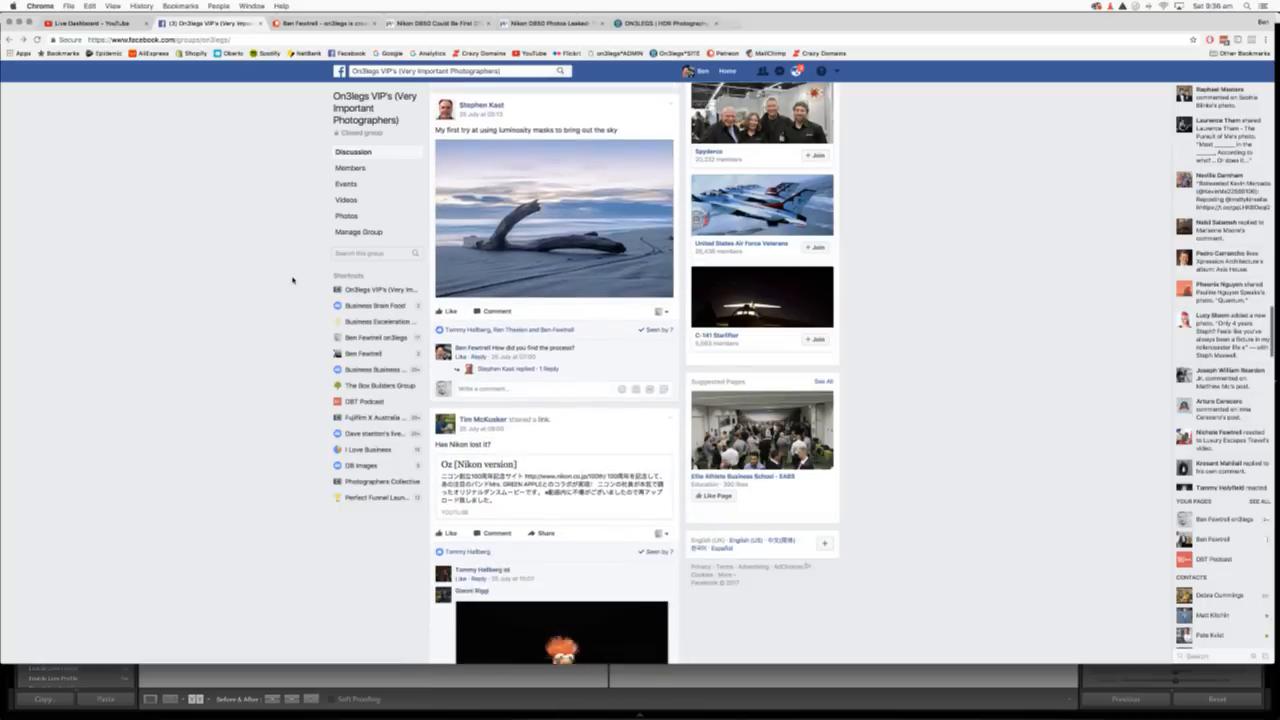
scroll(292, 280, down, 12)
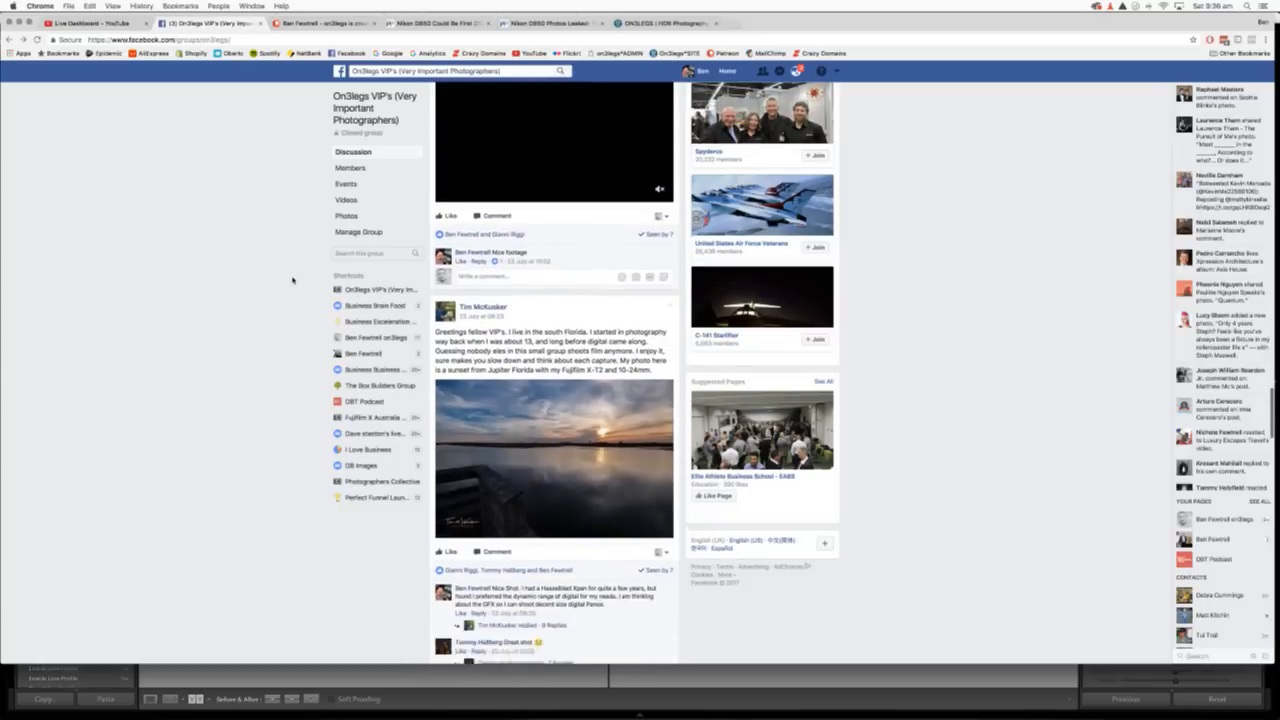
scroll(292, 280, down, 8)
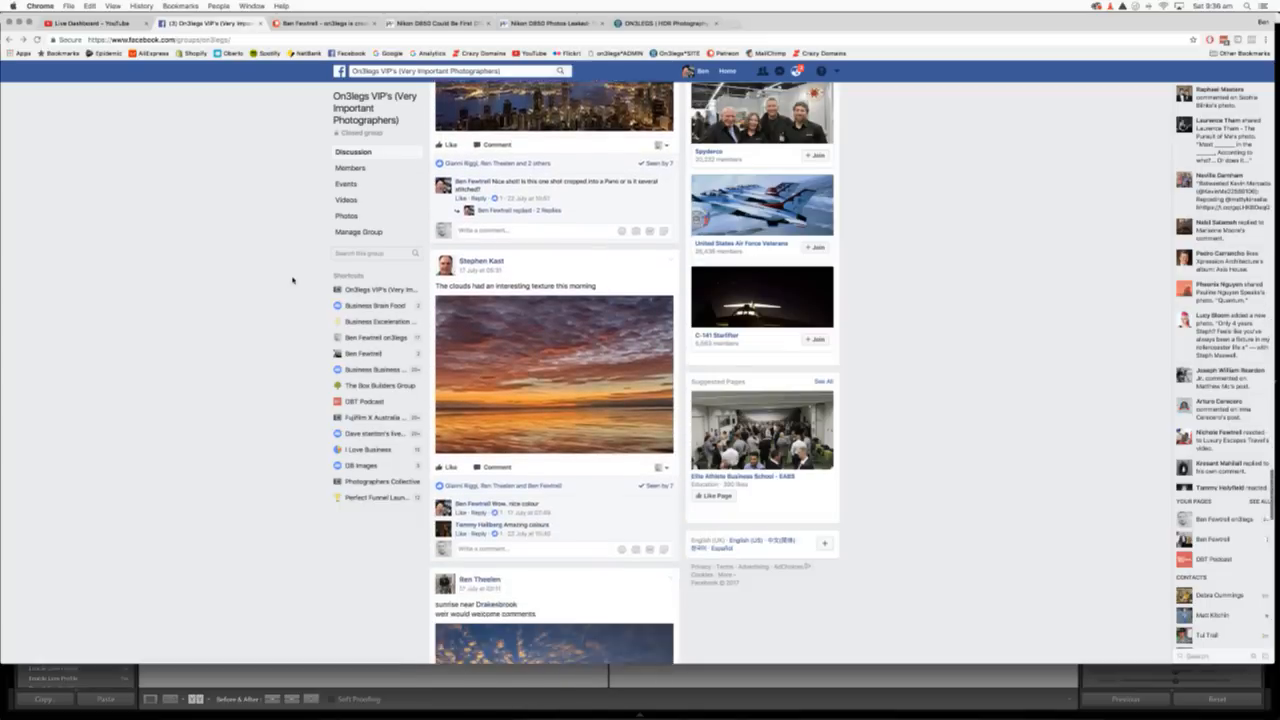
scroll(292, 280, down, 8)
scroll(292, 280, down, 3)
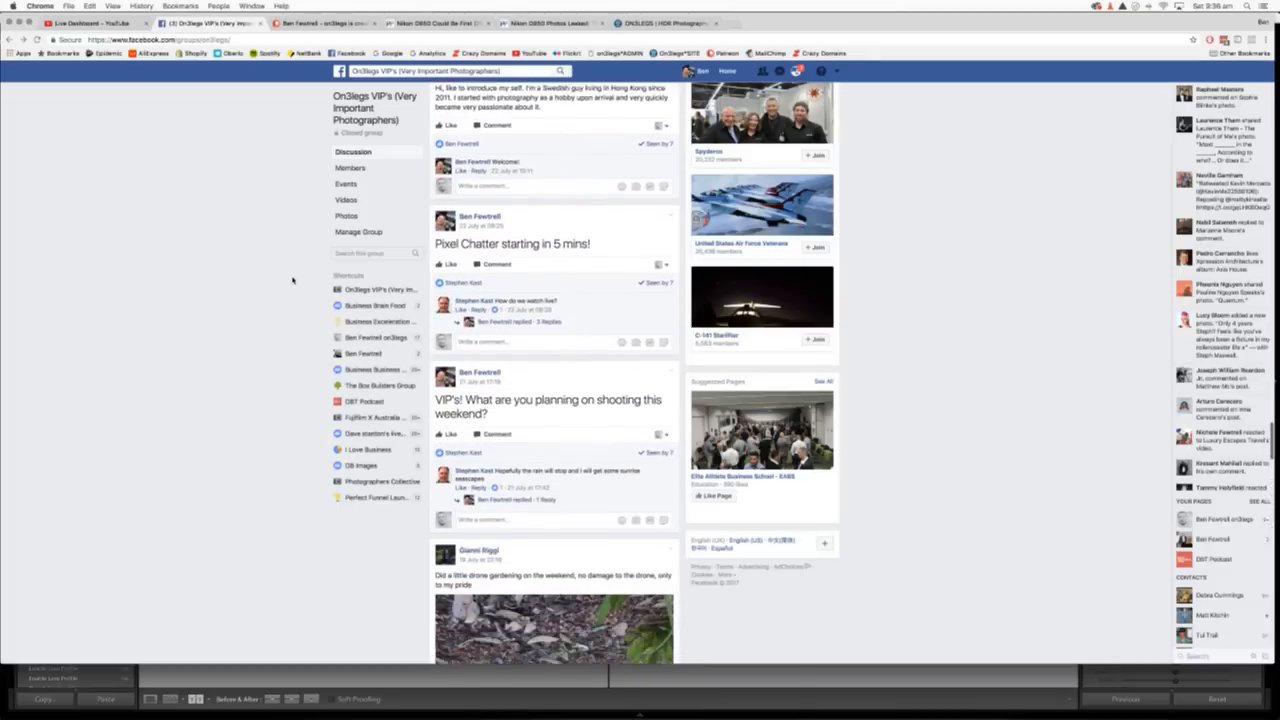
scroll(292, 280, down, 5)
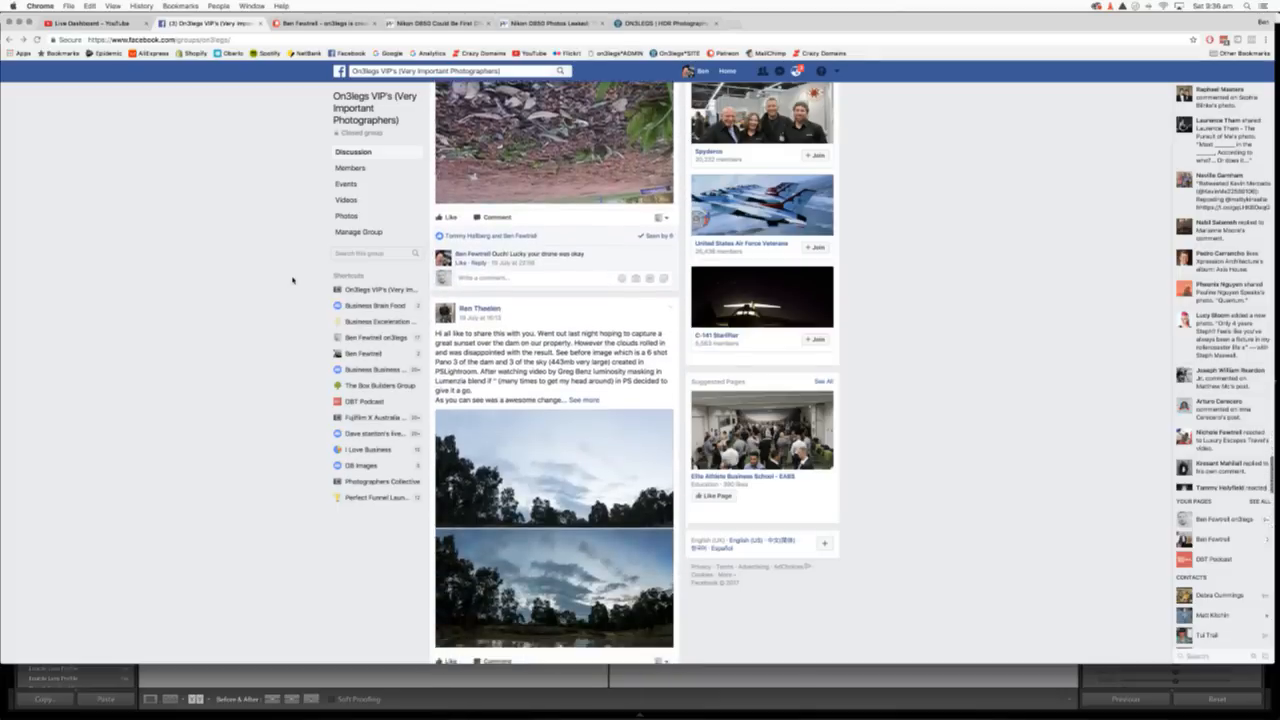
scroll(292, 280, up, 10)
scroll(292, 280, down, 15)
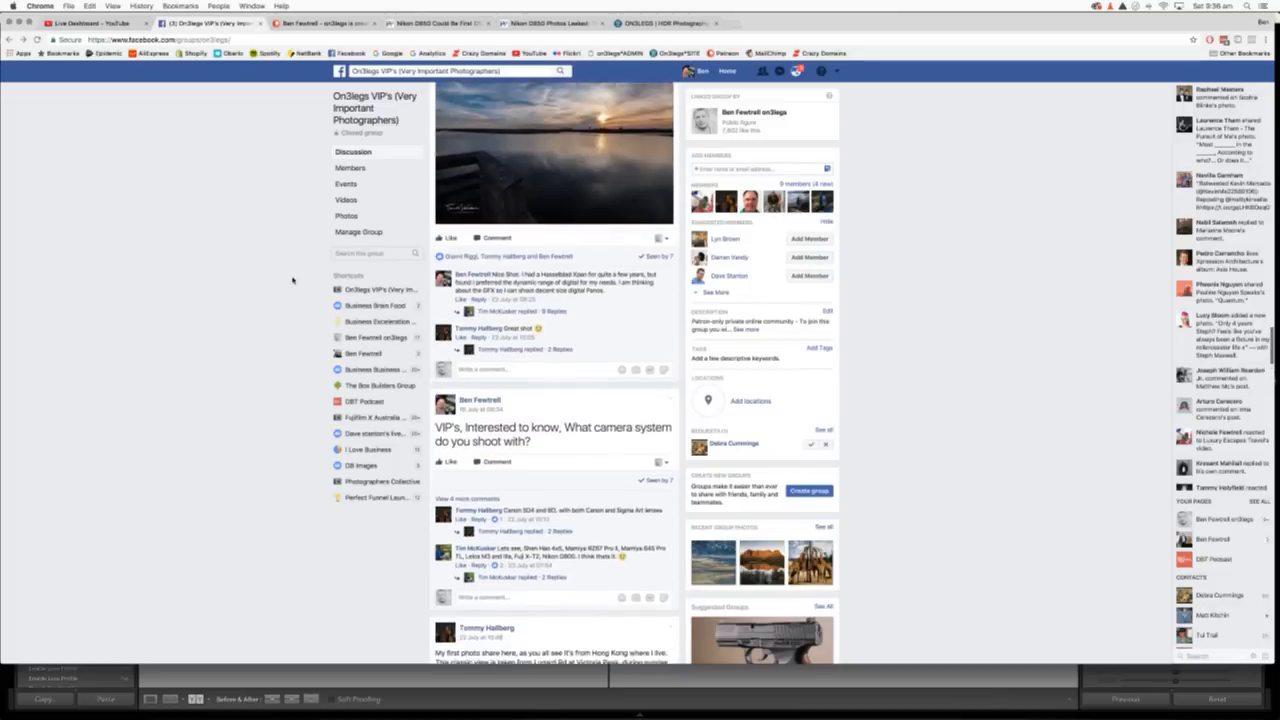
scroll(292, 280, up, 12)
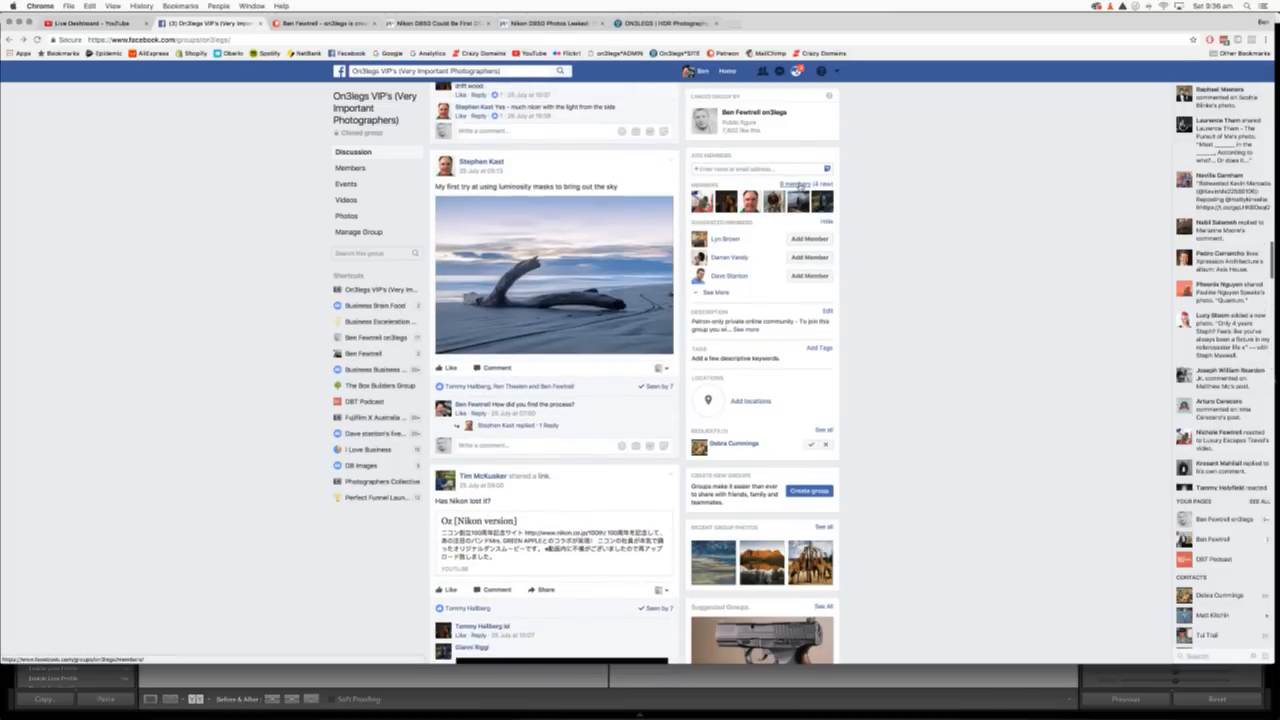
scroll(226, 306, up, 10)
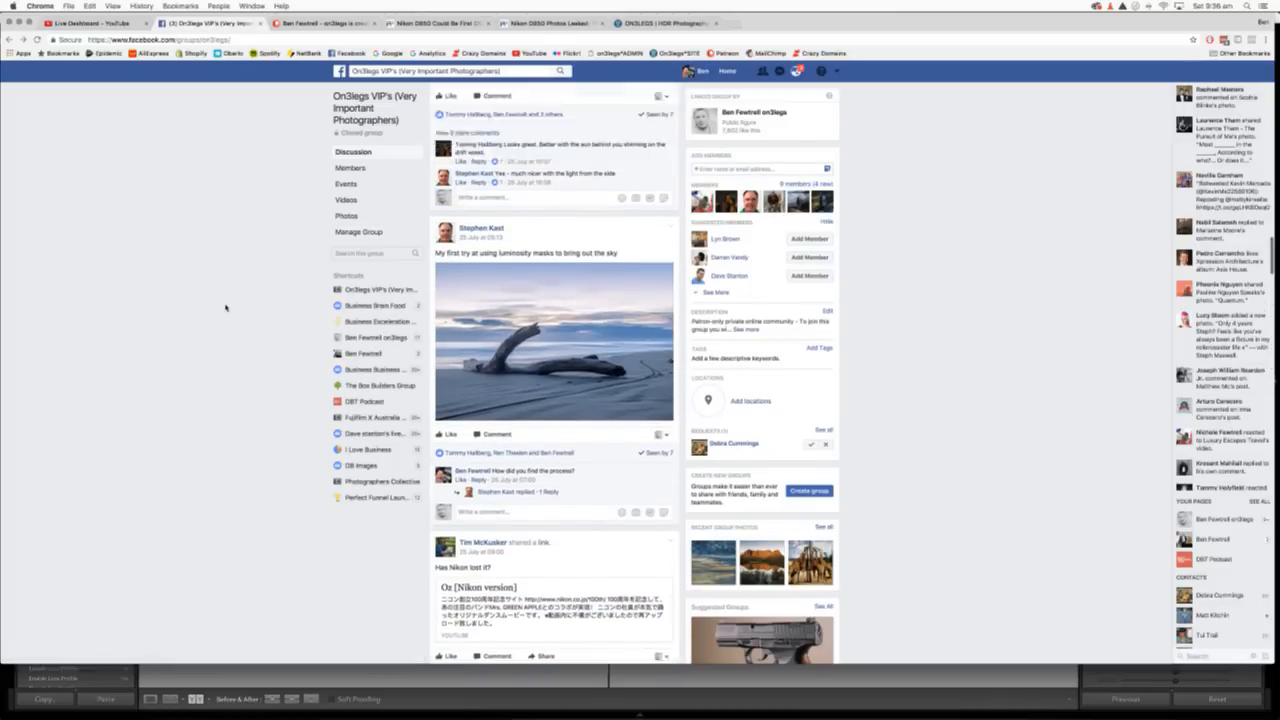
scroll(154, 208, up, 15)
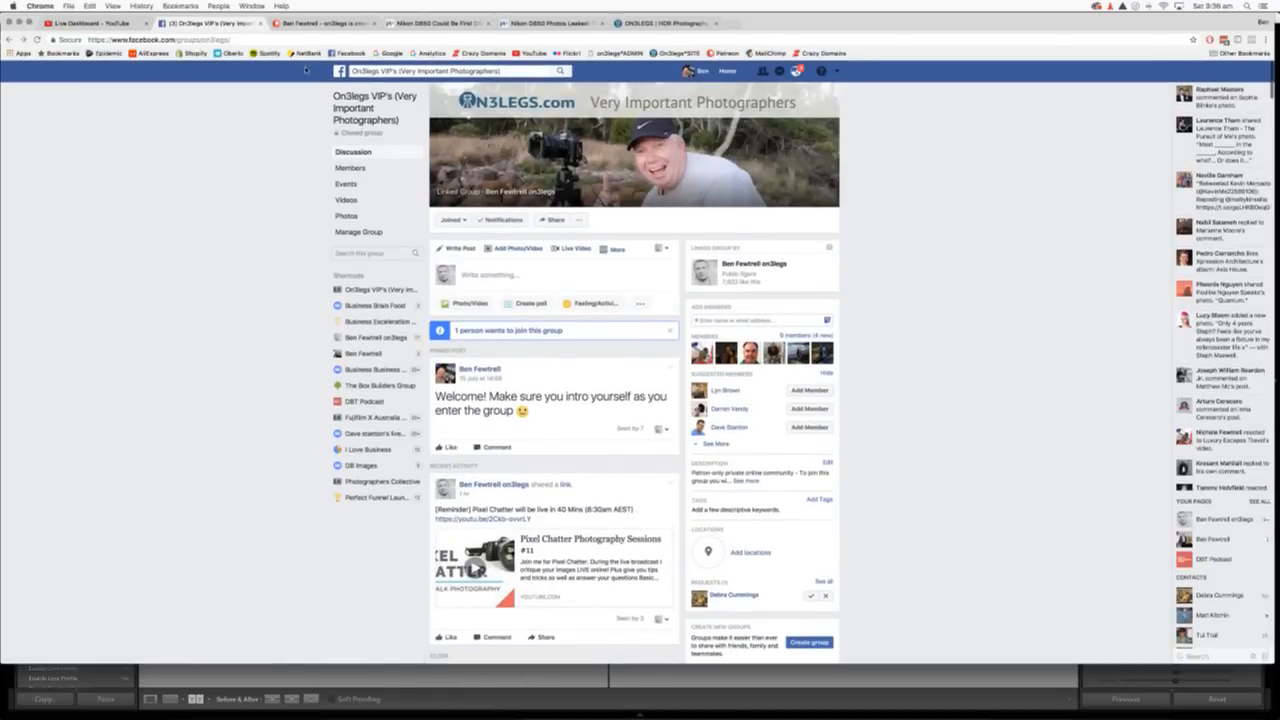
click(320, 23)
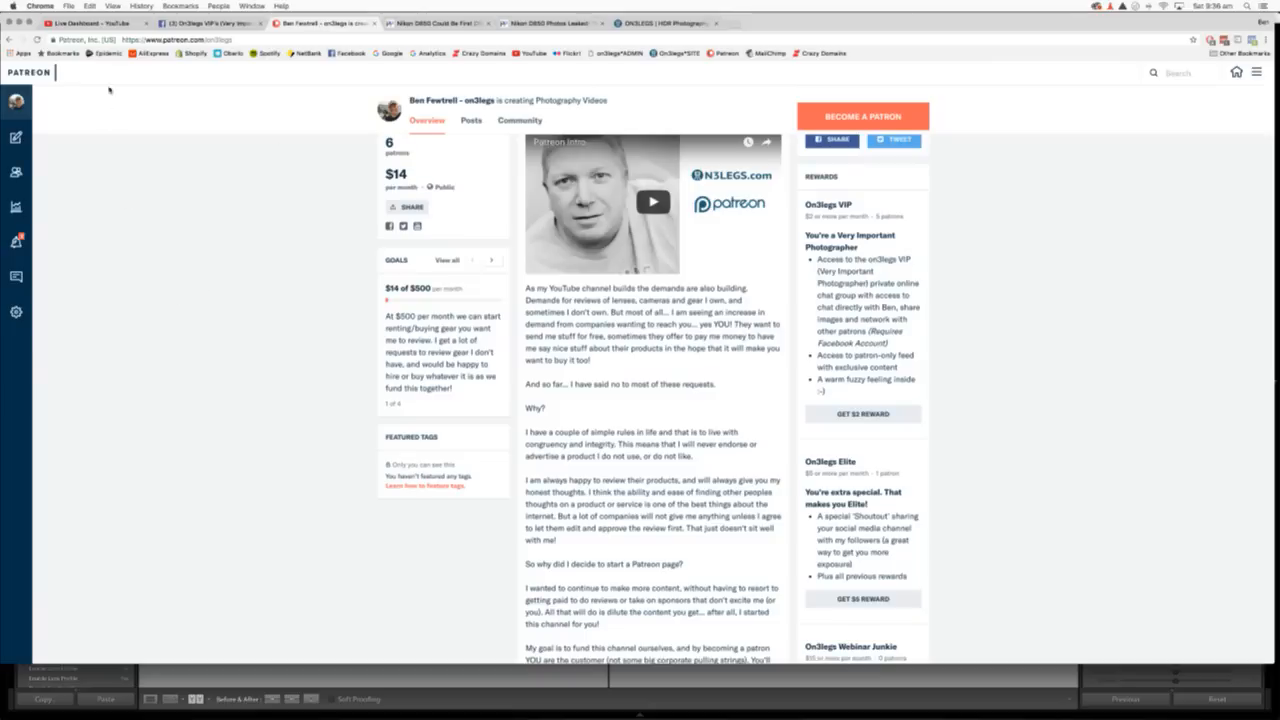